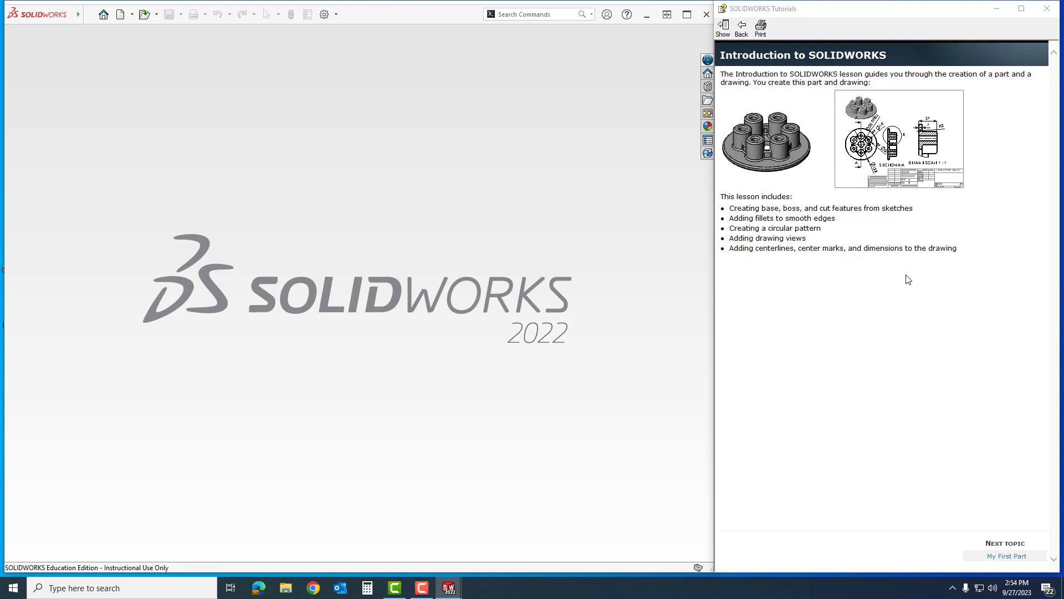
Step: Following the tutorial's My First Part topic, create a new part document and set its units to MMGS (millimeter, gram, second)
click(1001, 556)
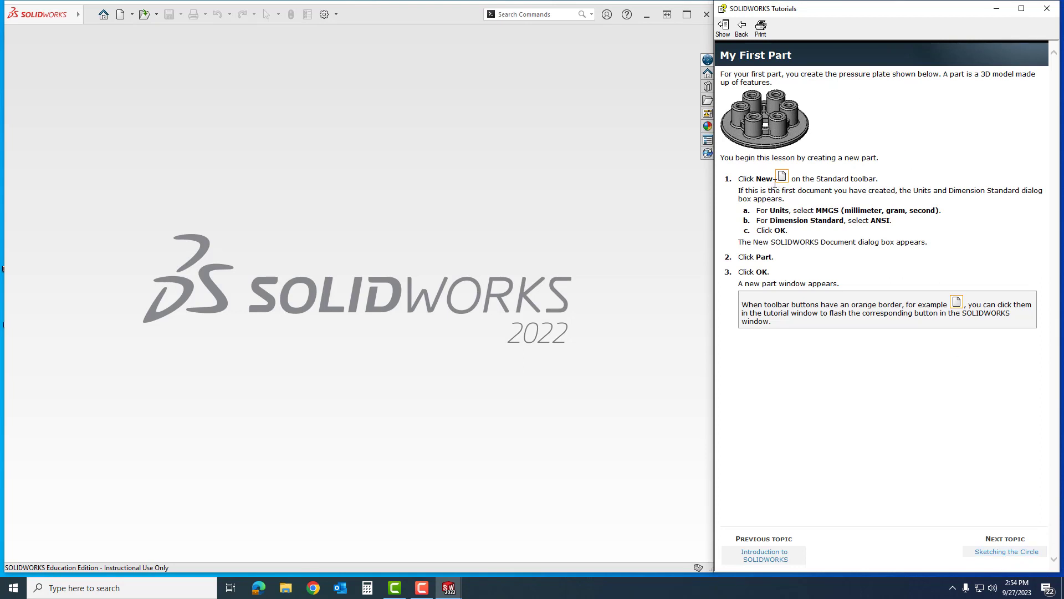
click(124, 17)
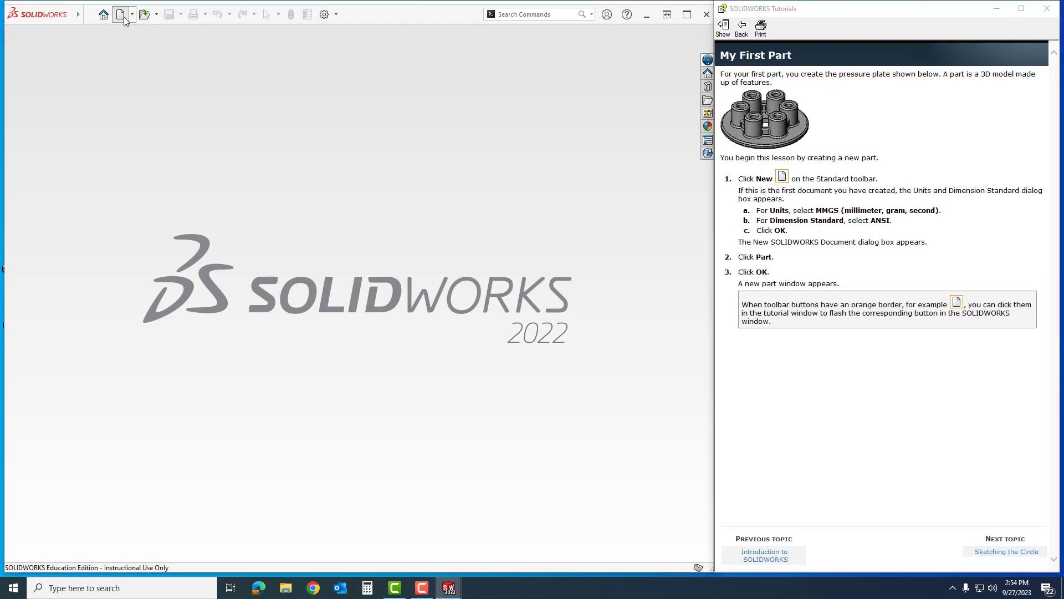
click(124, 17)
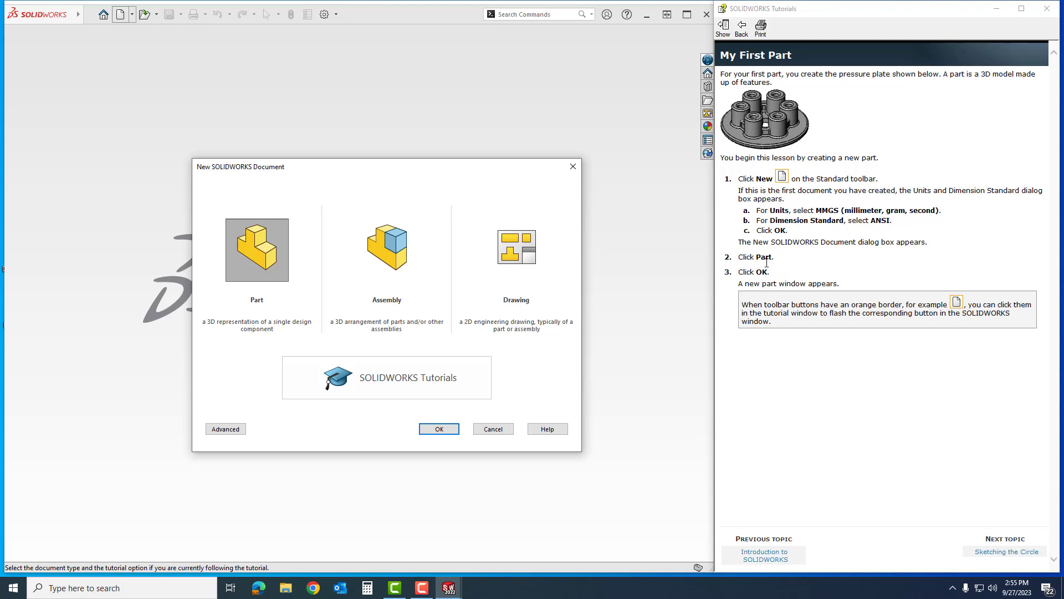
click(439, 429)
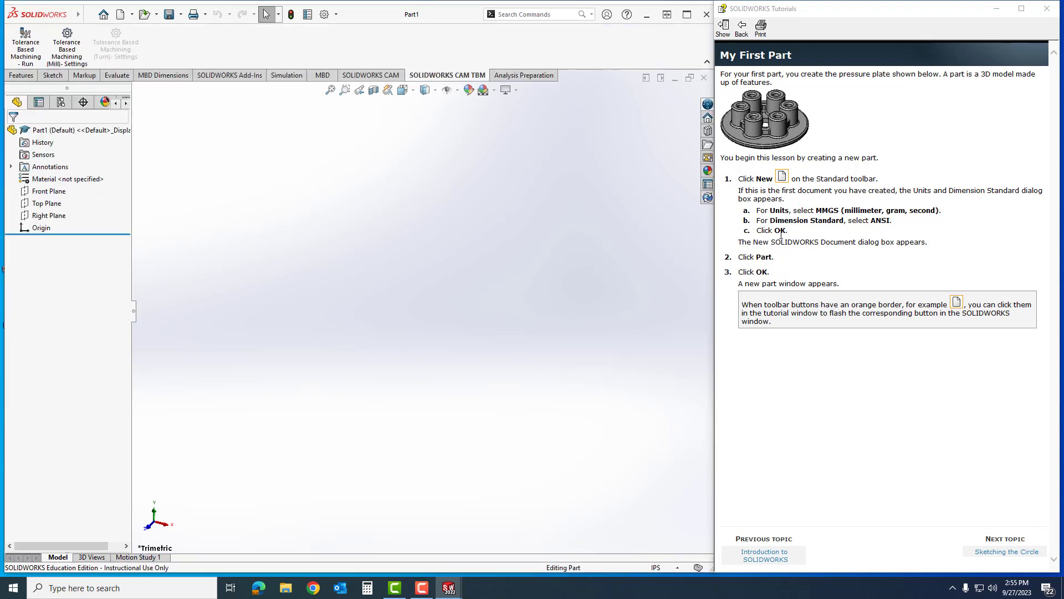
click(662, 568)
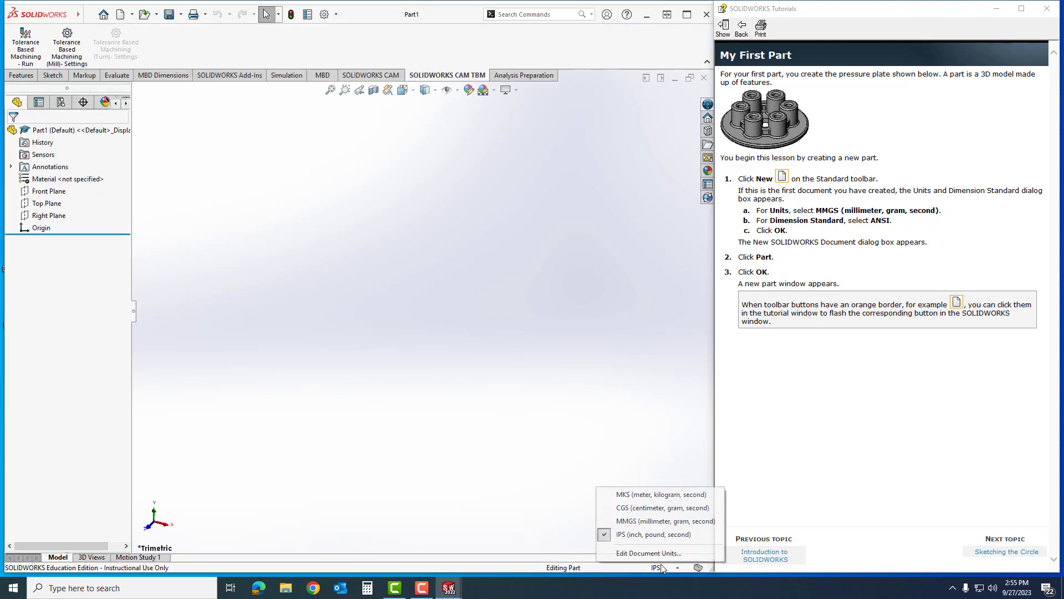
click(664, 522)
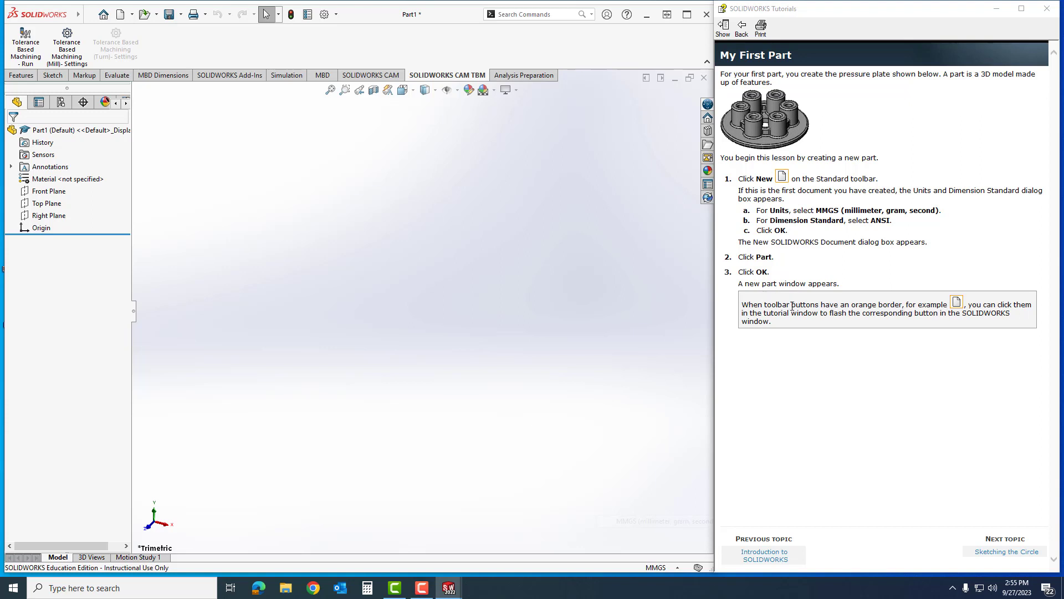
Step: Go to the tutorial's Sketching the Circle topic and start an Extruded Boss/Base sketch on the Top Plane
click(986, 552)
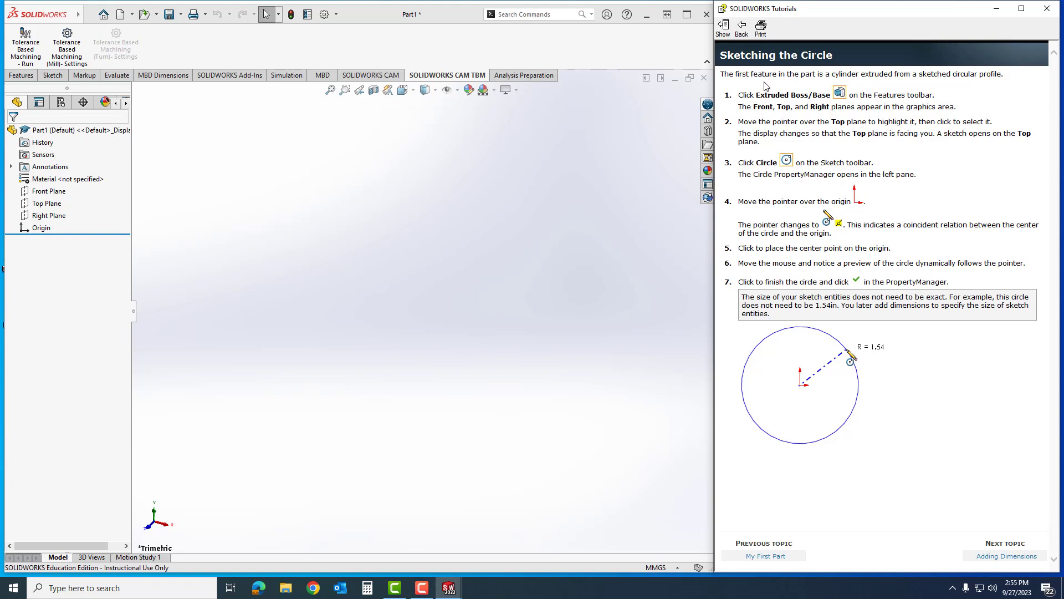
click(22, 78)
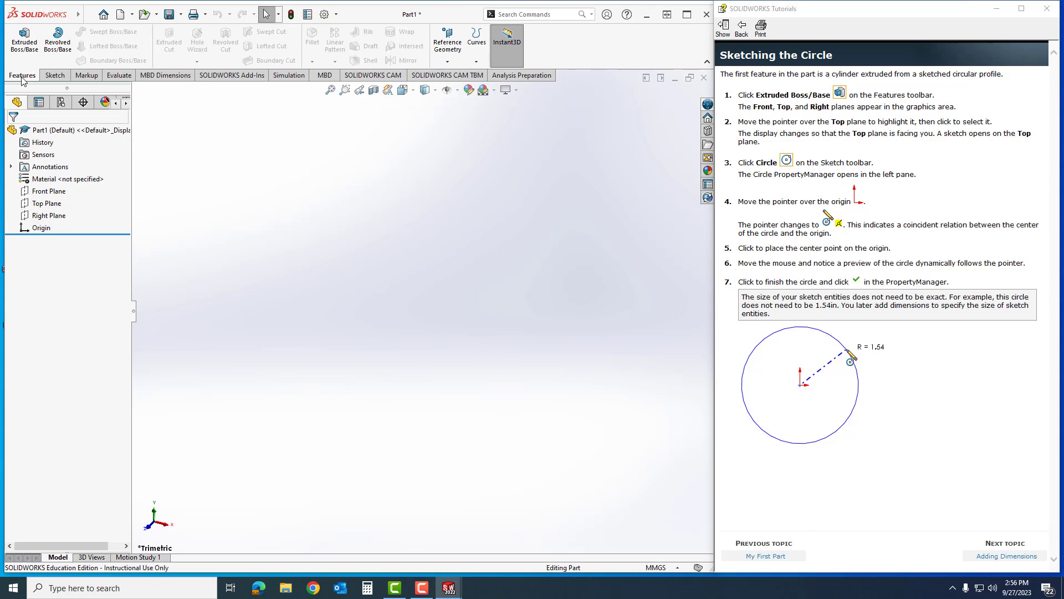
click(24, 44)
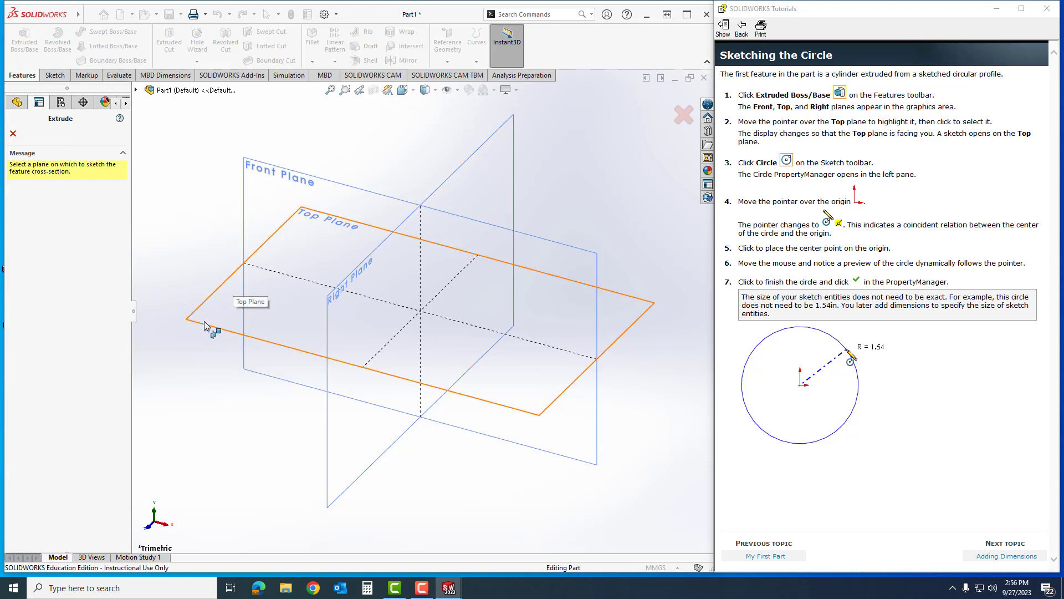
click(214, 302)
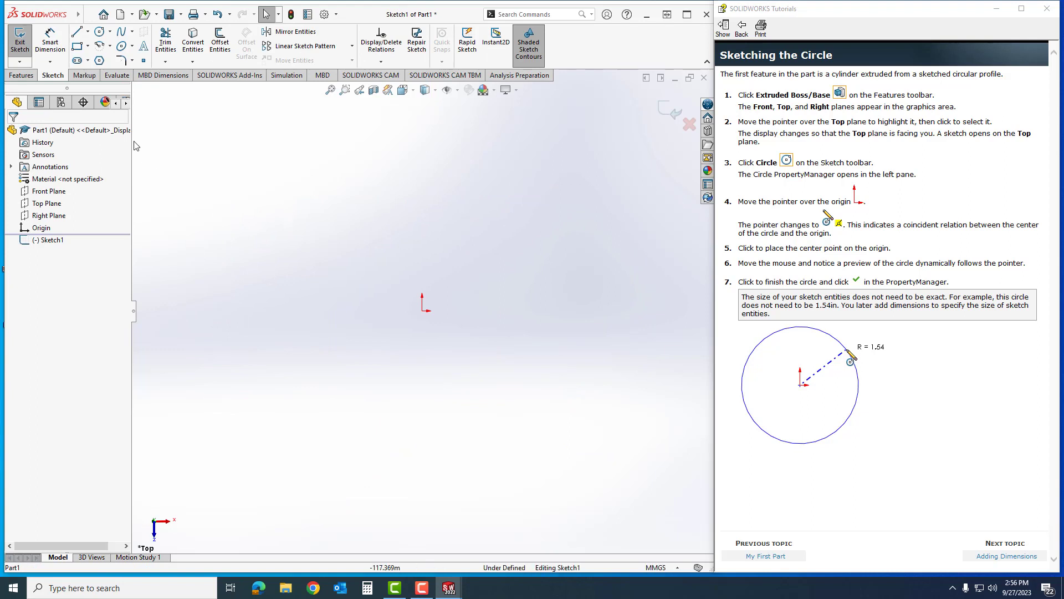
Step: Sketch a circle centered on the origin with a radius of about 1.54 mm and accept it
click(100, 35)
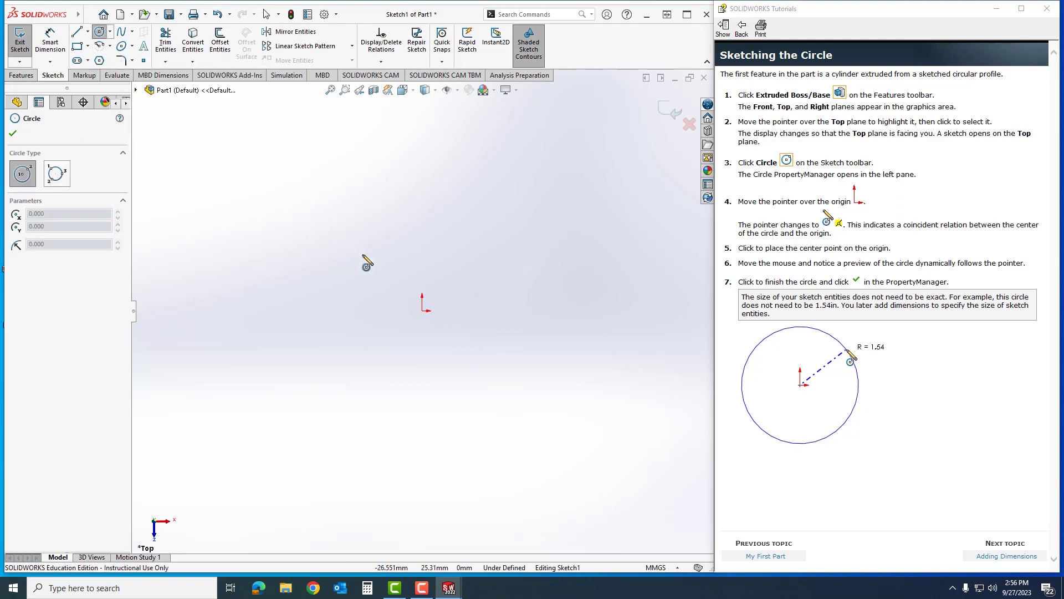
click(422, 311)
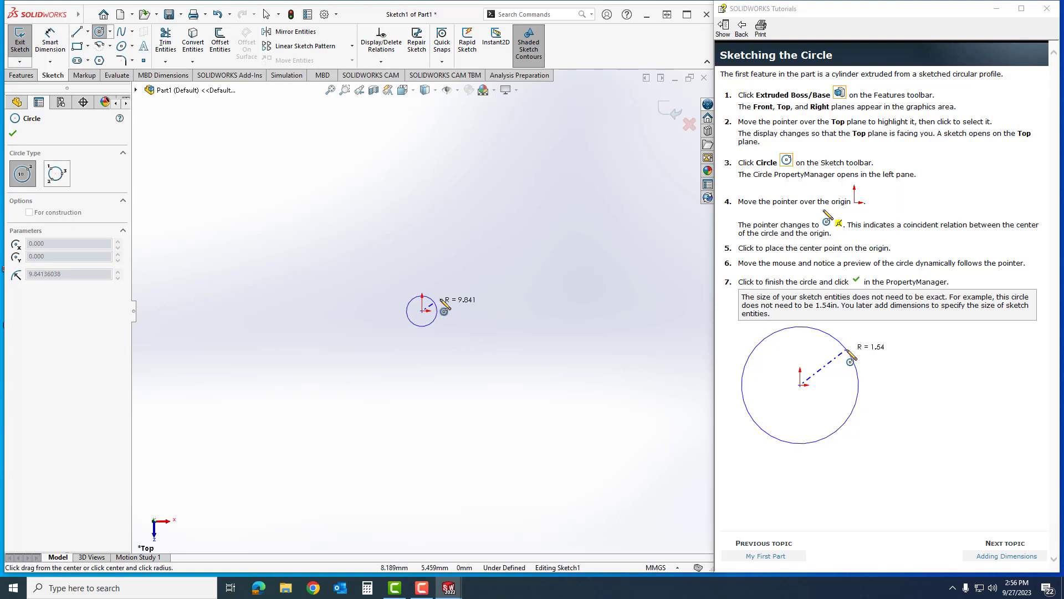
scroll(440, 300, down, 3)
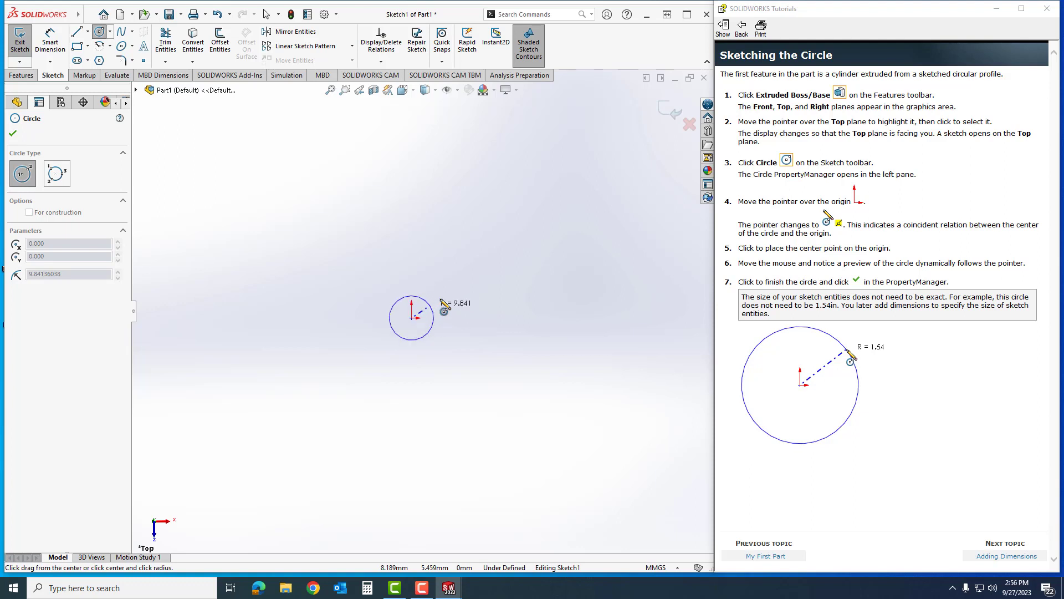
scroll(411, 320, down, 3)
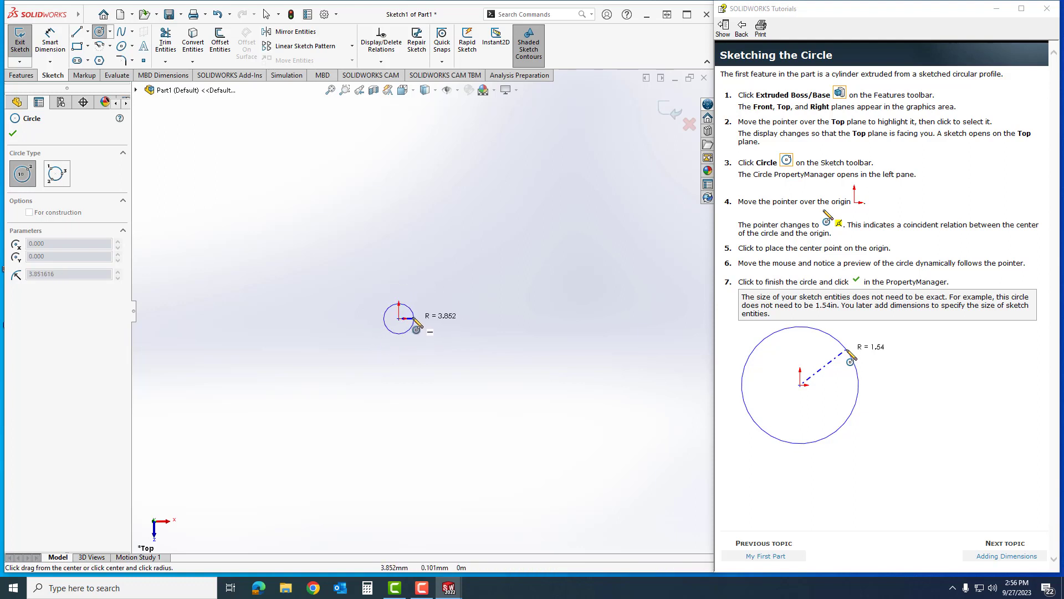
scroll(406, 311, down, 5)
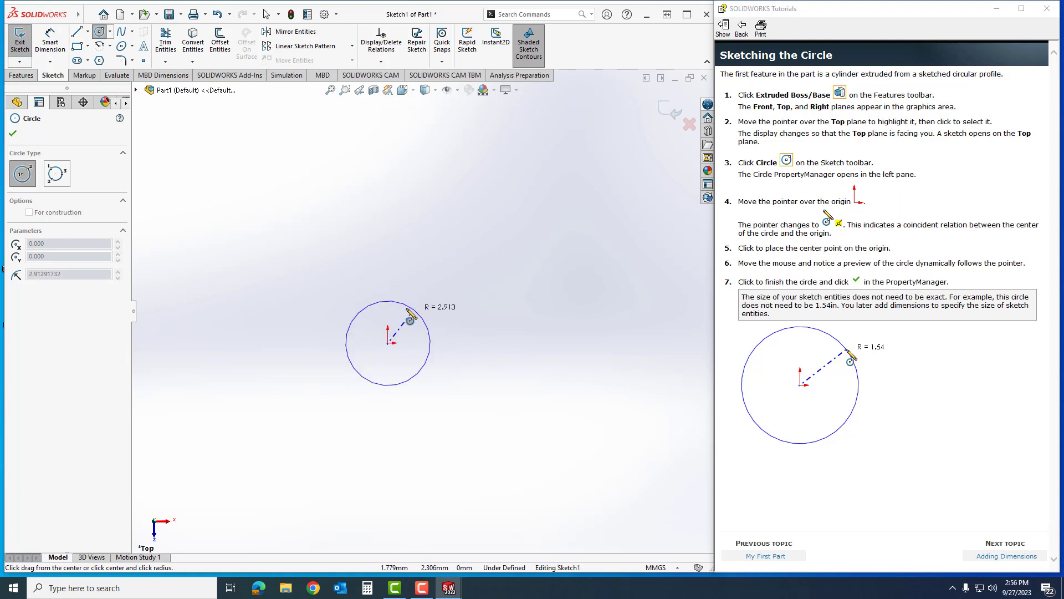
scroll(409, 341, up, 3)
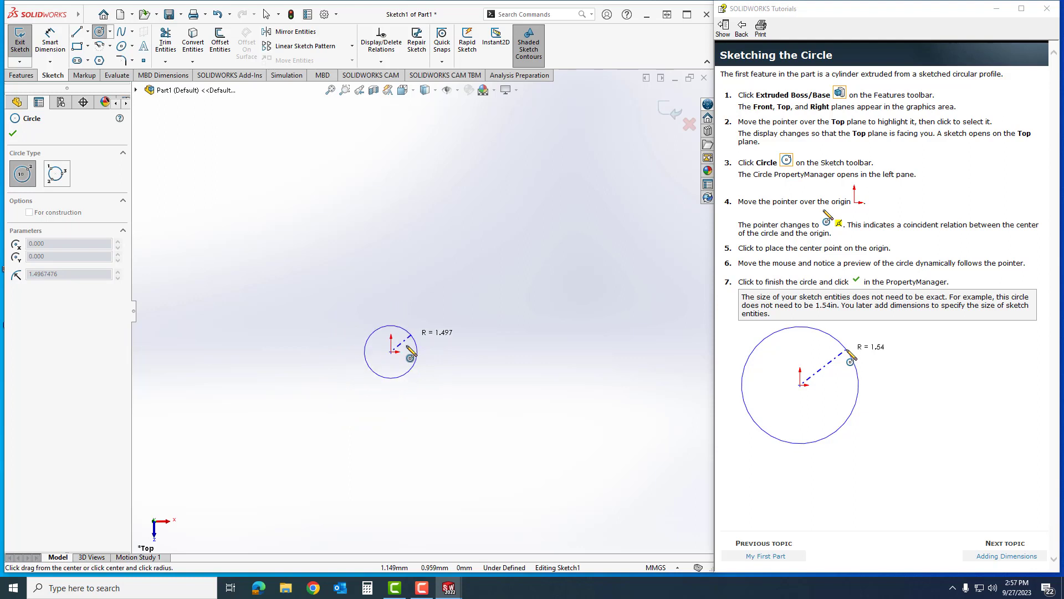
scroll(408, 347, down, 3)
scroll(411, 342, up, 4)
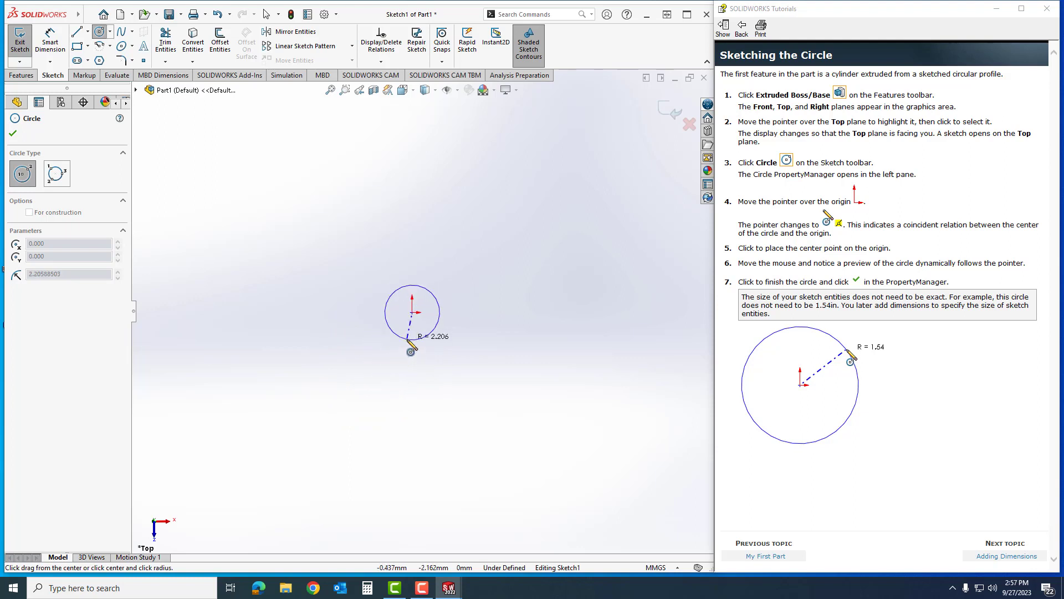
scroll(419, 255, down, 4)
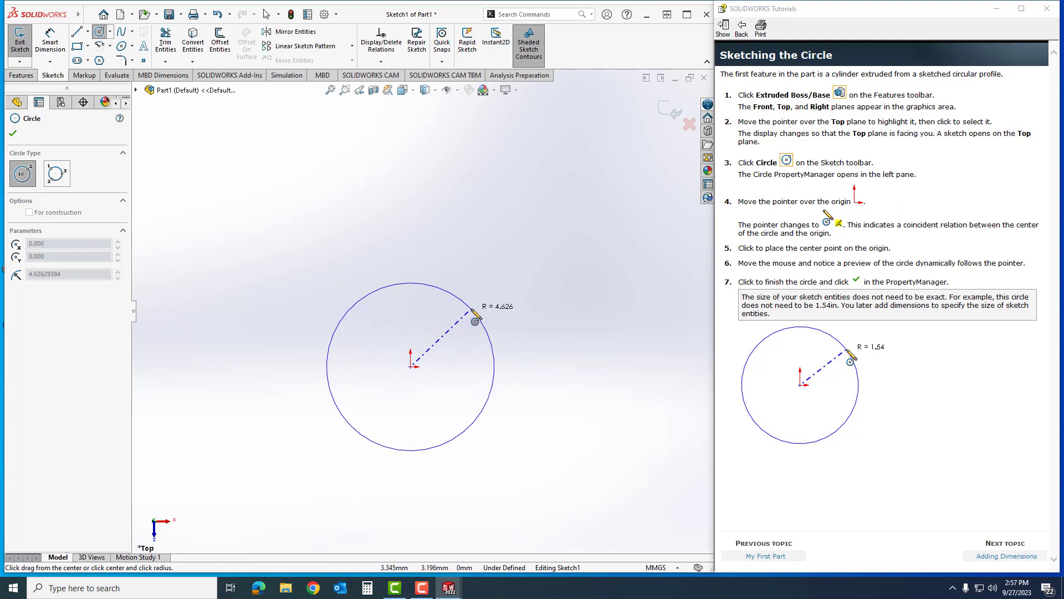
scroll(469, 333, up, 4)
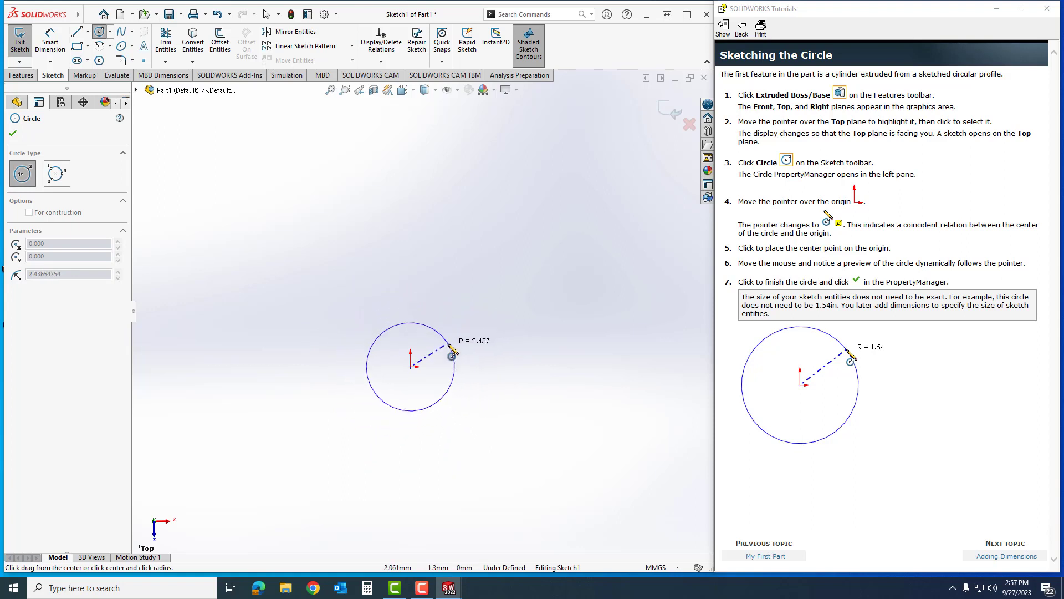
scroll(432, 335, down, 6)
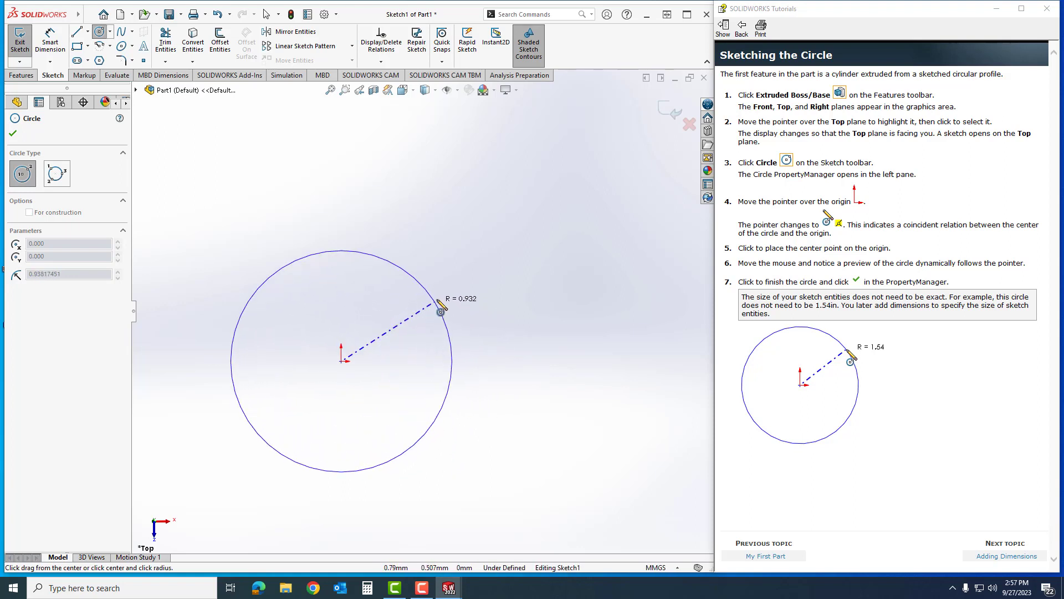
click(491, 258)
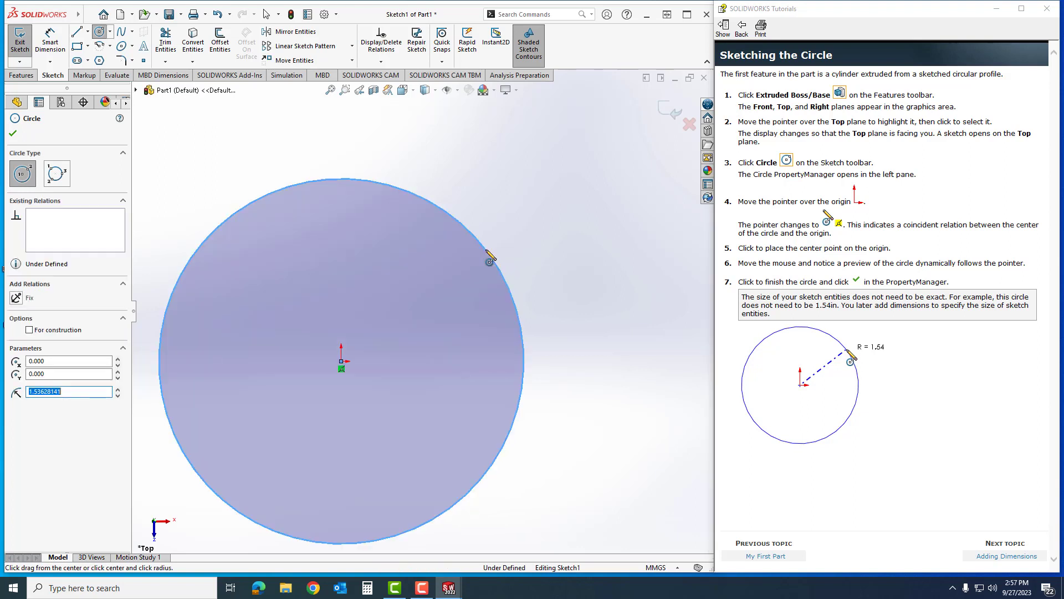
scroll(438, 339, up, 3)
scroll(265, 341, down, 1)
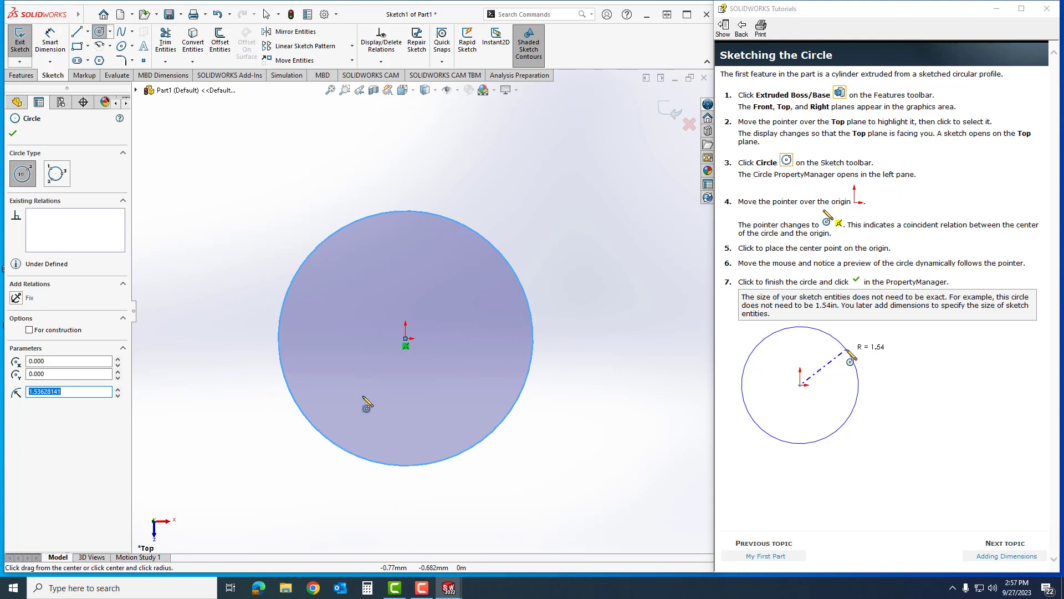
scroll(466, 354, up, 2)
scroll(493, 335, up, 1)
scroll(515, 317, down, 2)
scroll(327, 276, up, 2)
scroll(208, 268, down, 3)
scroll(277, 296, up, 2)
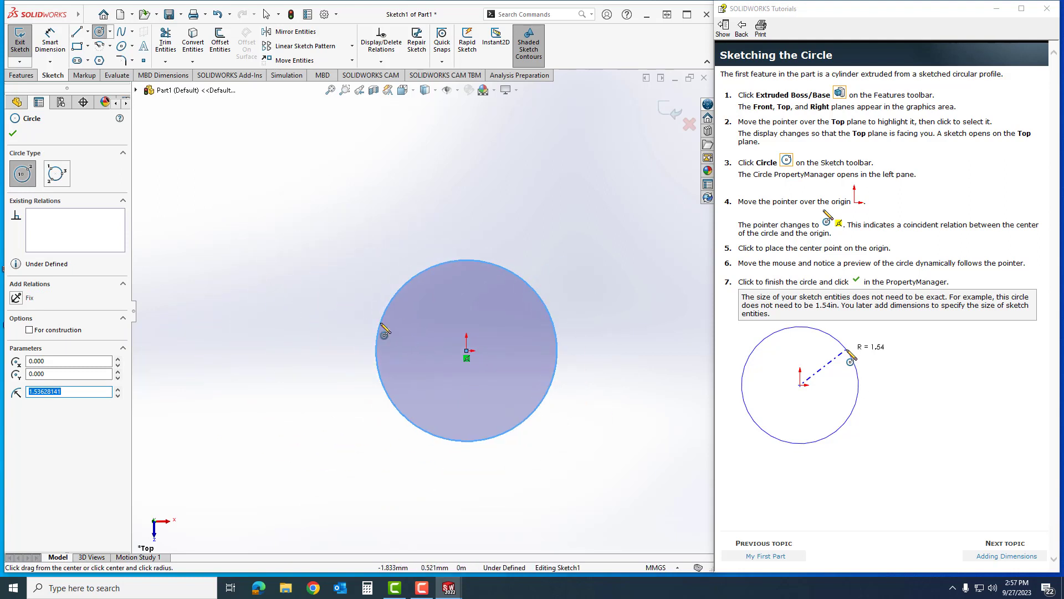
scroll(448, 337, down, 1)
scroll(502, 350, down, 1)
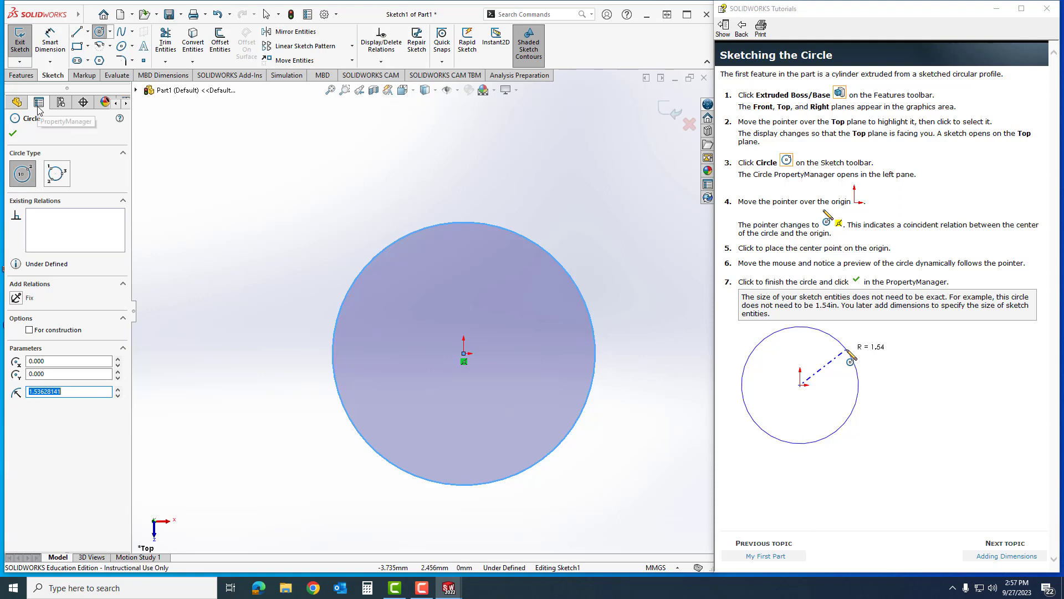
click(14, 134)
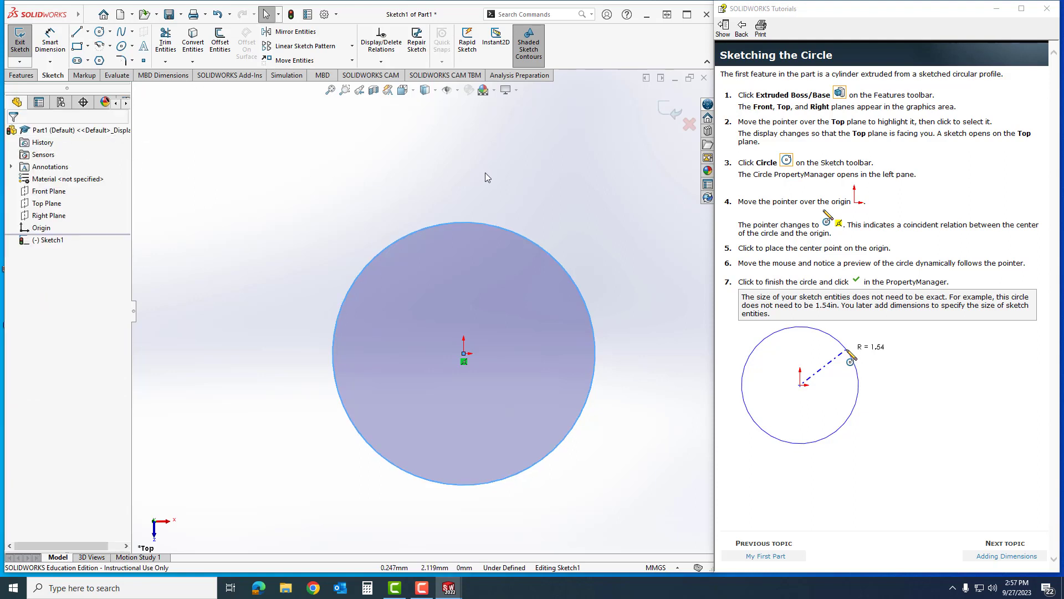
Step: Following the tutorial's Adding Dimensions topic, dimension the circle's diameter with Smart Dimension and set it to 128 mm
click(1007, 556)
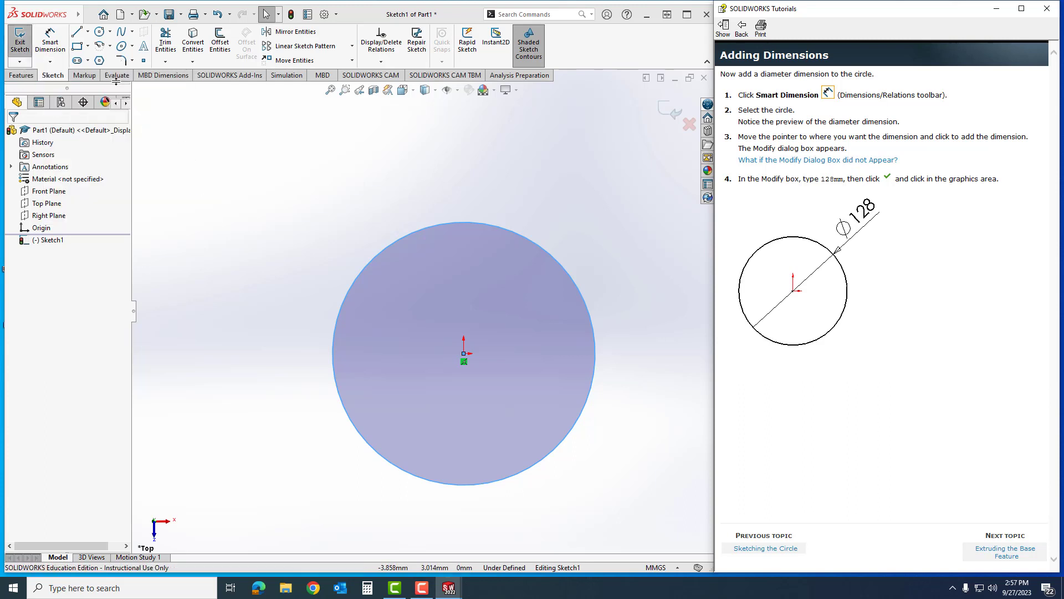
click(62, 52)
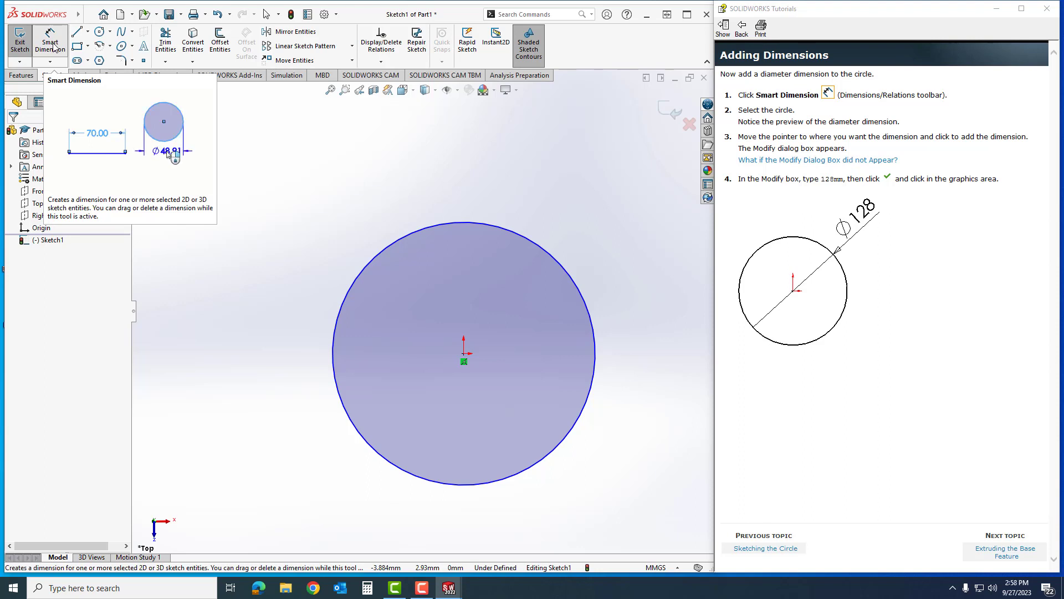
click(486, 229)
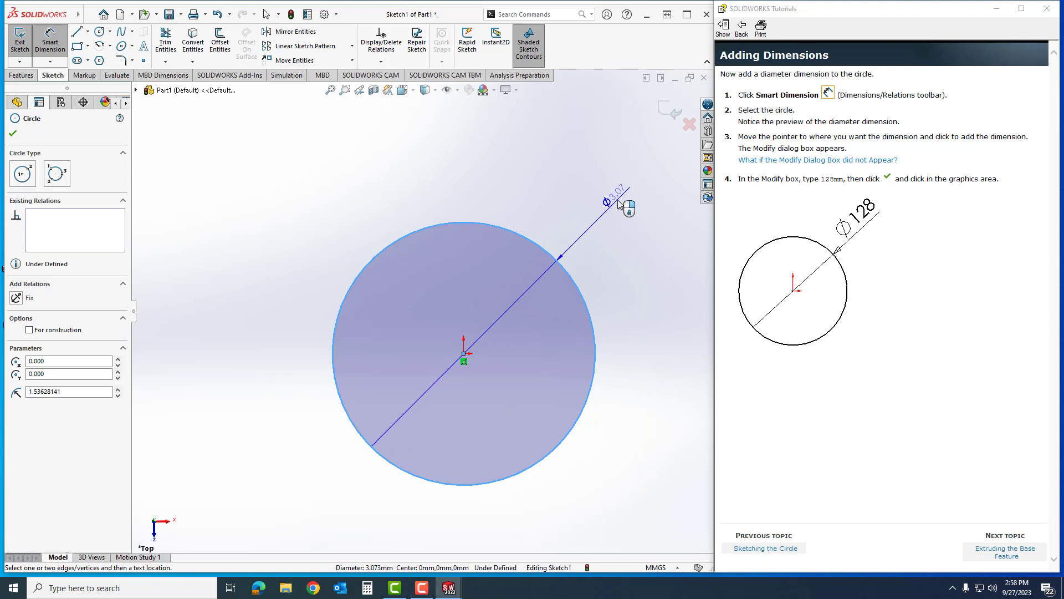
click(617, 200)
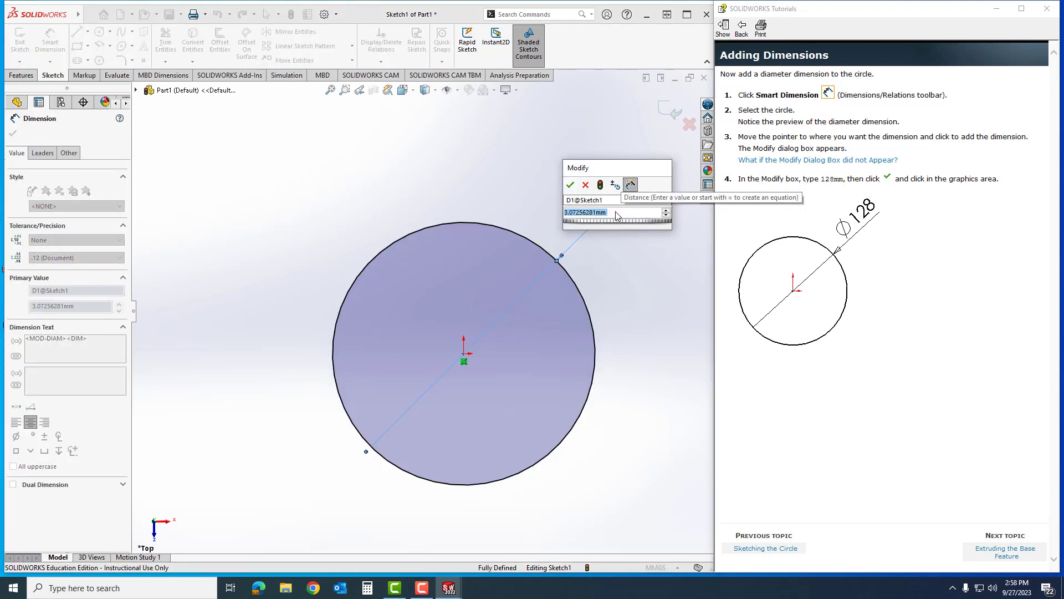
text(128)
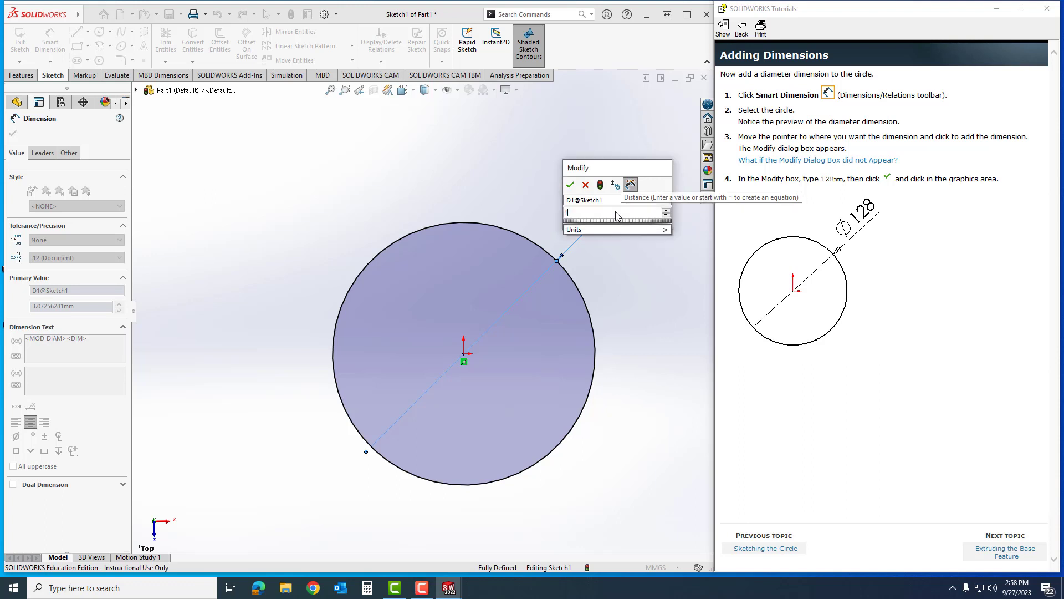
click(570, 184)
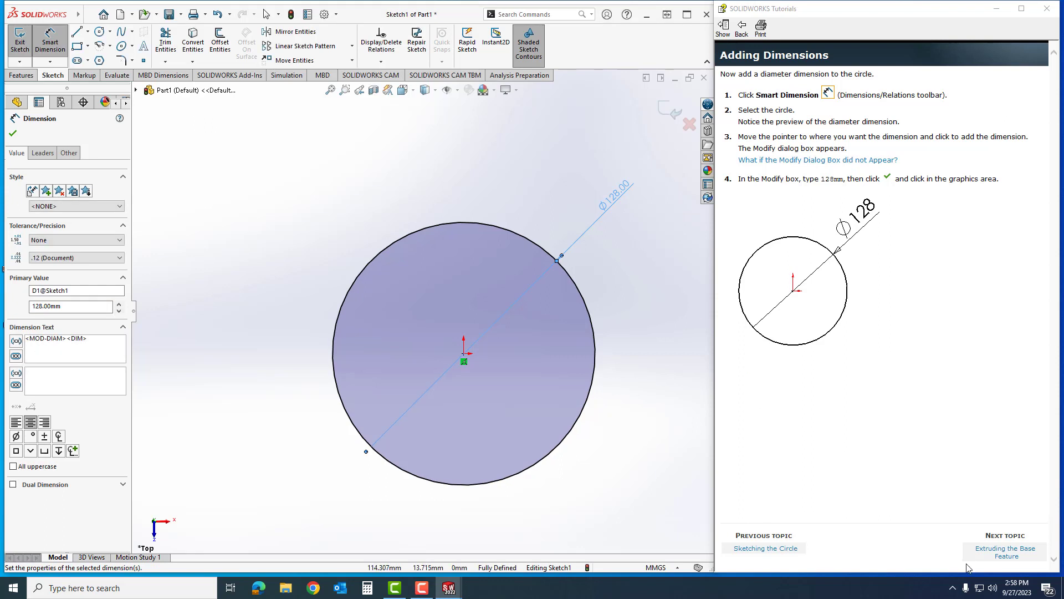
Step: Following the tutorial's Extruding the Base Feature topic, exit the circle sketch and extrude it Blind to a depth of 7 mm
click(1005, 551)
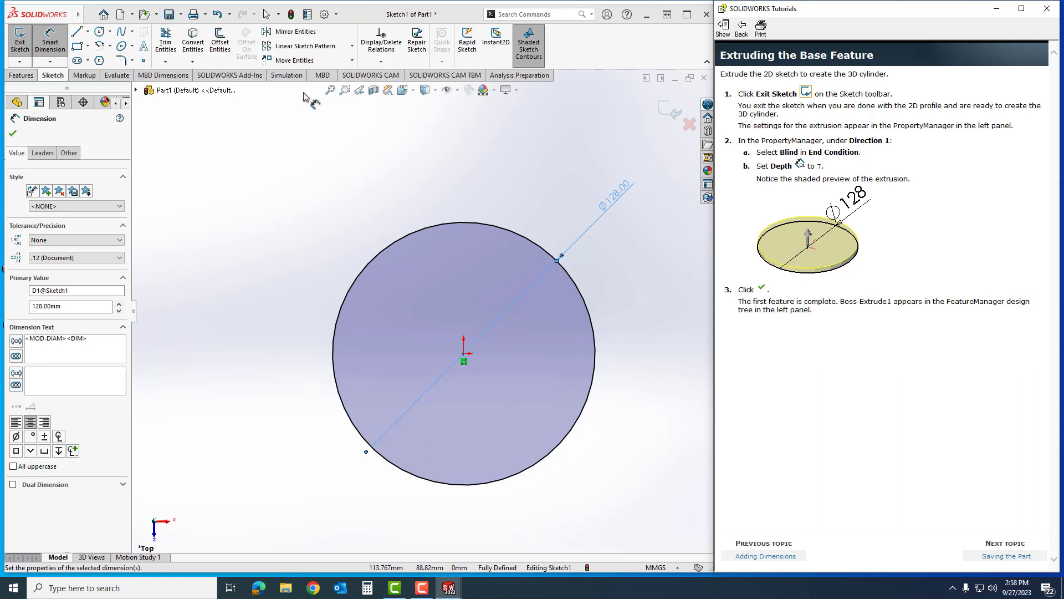
click(20, 44)
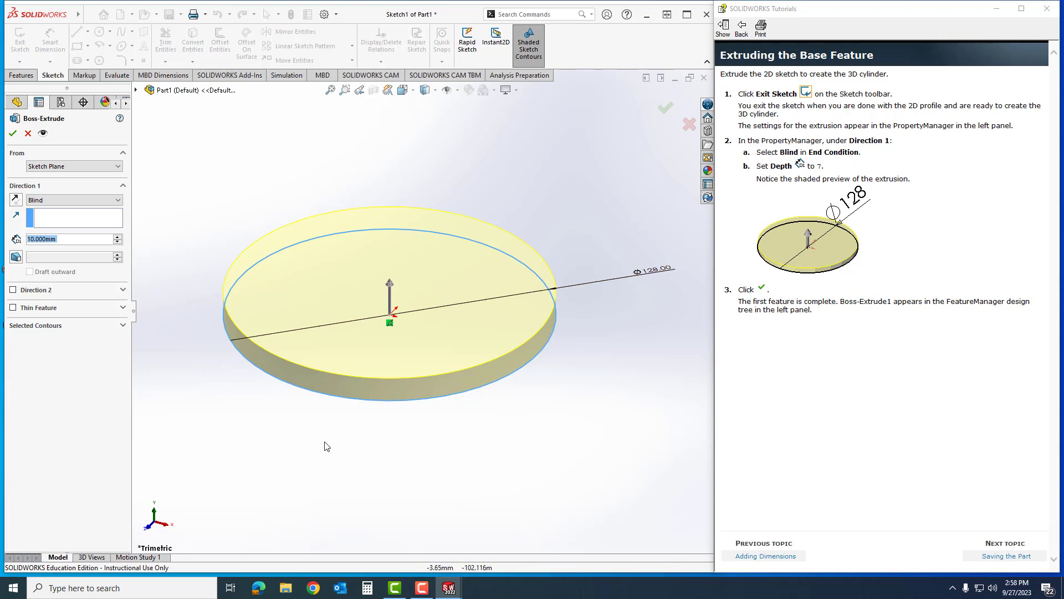
click(412, 92)
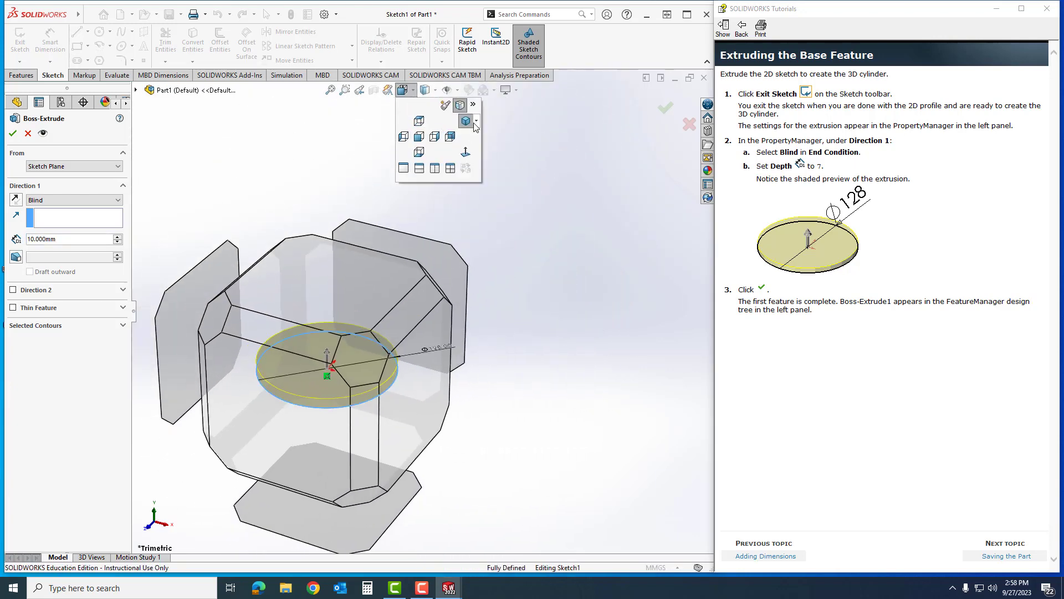
click(475, 122)
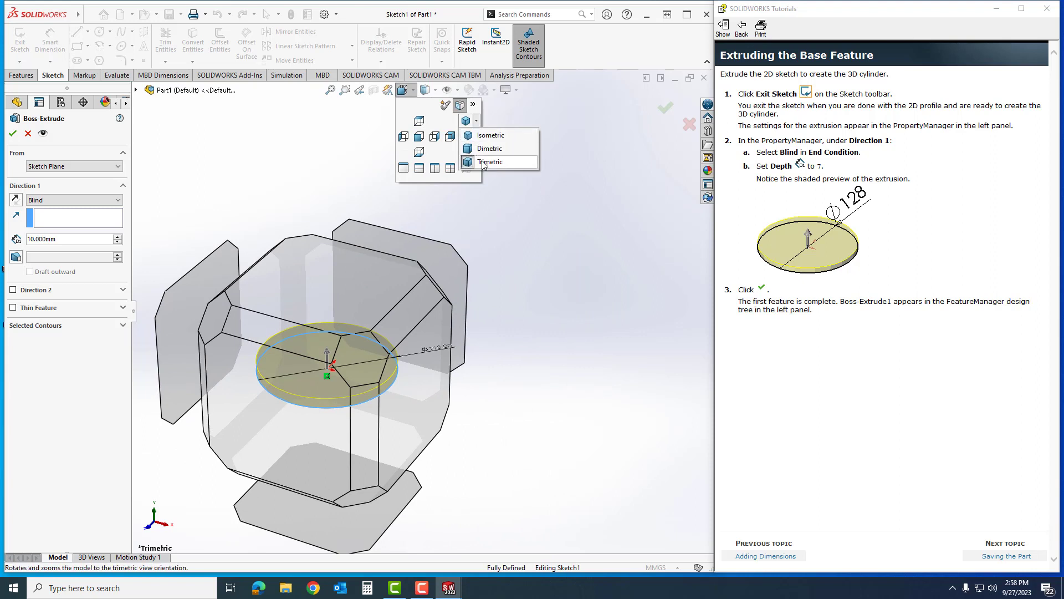
click(564, 254)
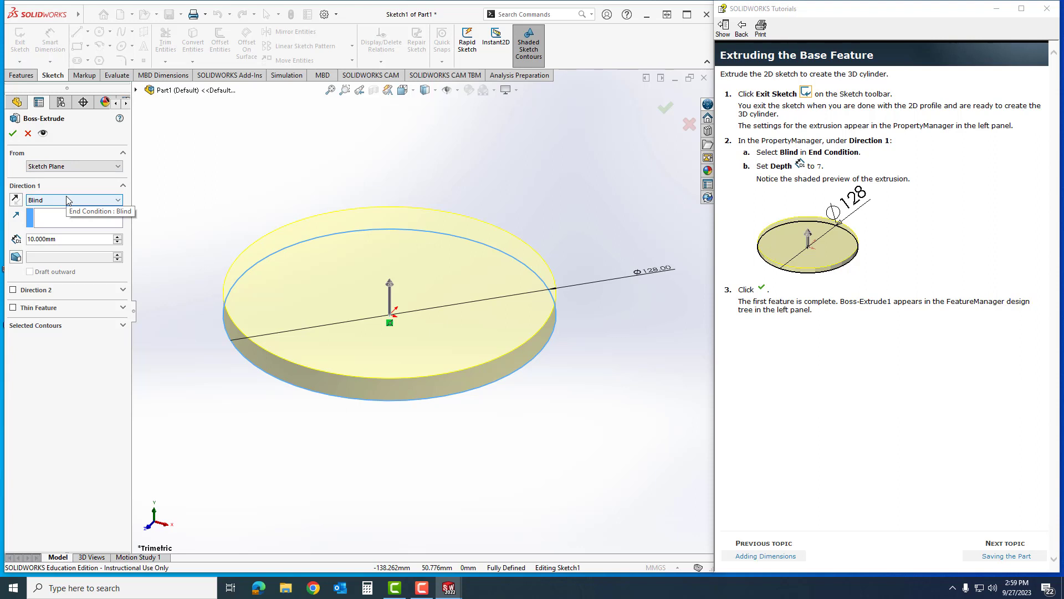
drag(59, 239, 28, 247)
text(7)
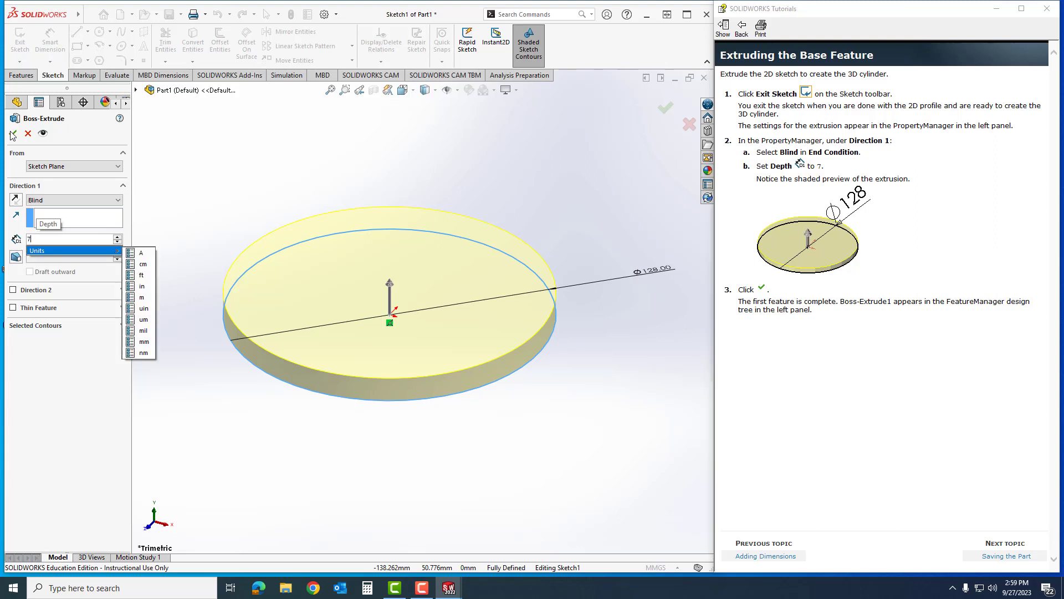
key(Return)
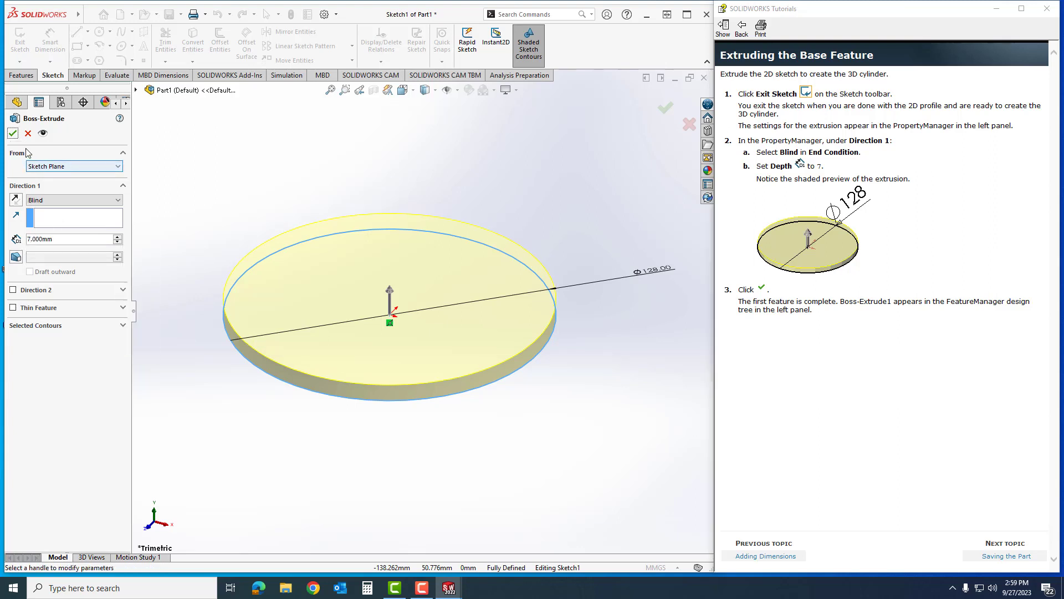
click(12, 133)
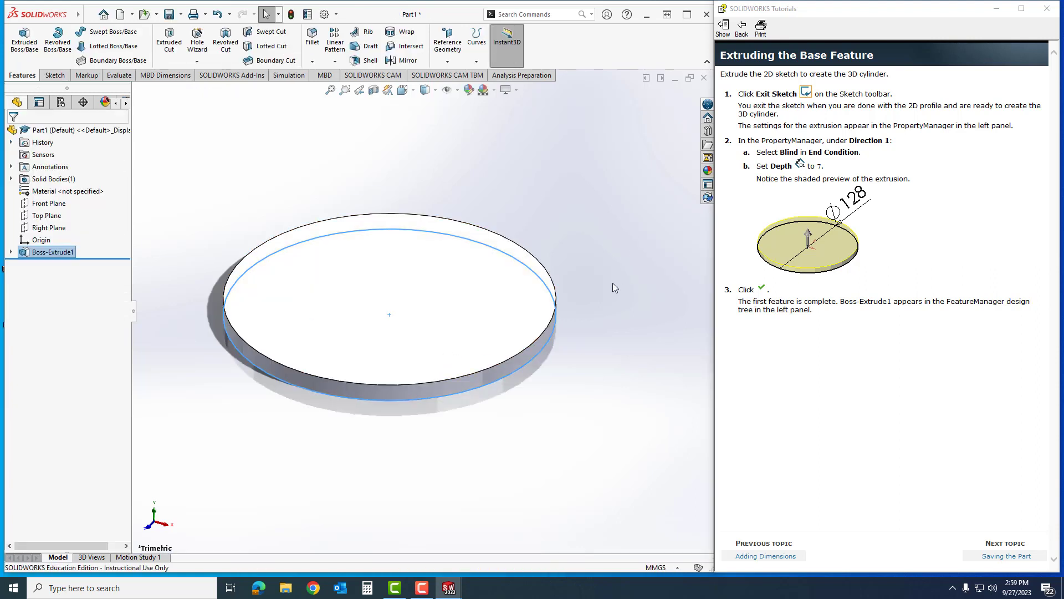
click(420, 167)
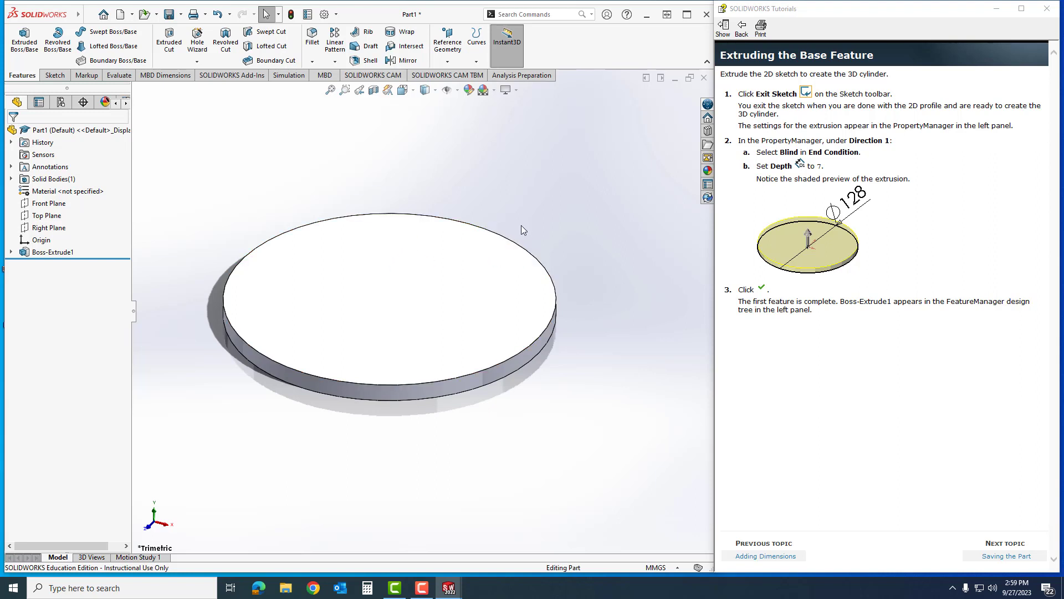
Step: Go to the tutorial's Saving the Part topic and save the part under the name Part1
click(1006, 556)
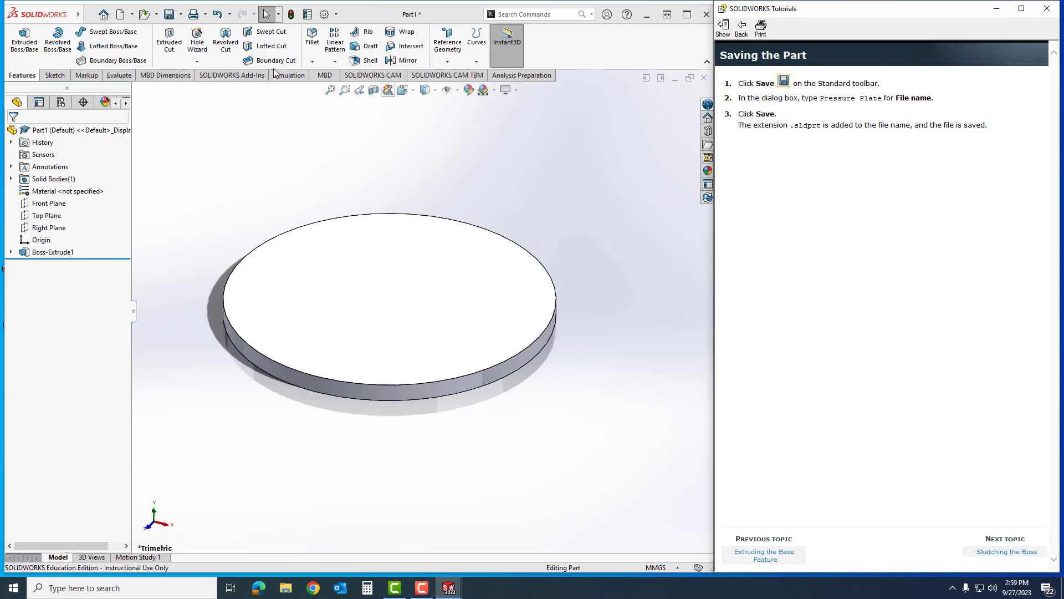
click(170, 15)
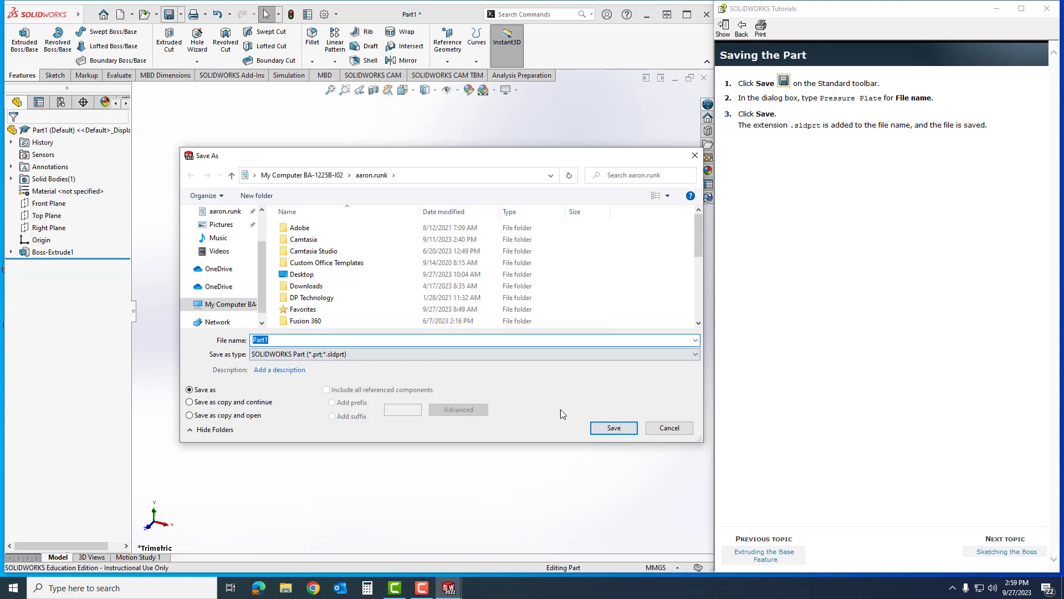
click(613, 428)
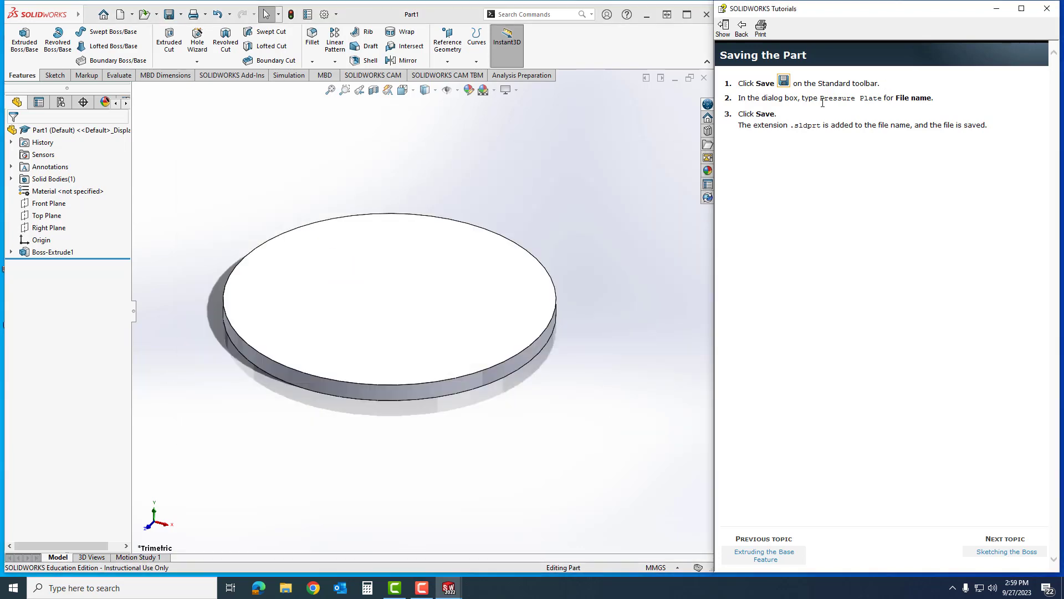
drag(820, 98, 878, 95)
click(838, 202)
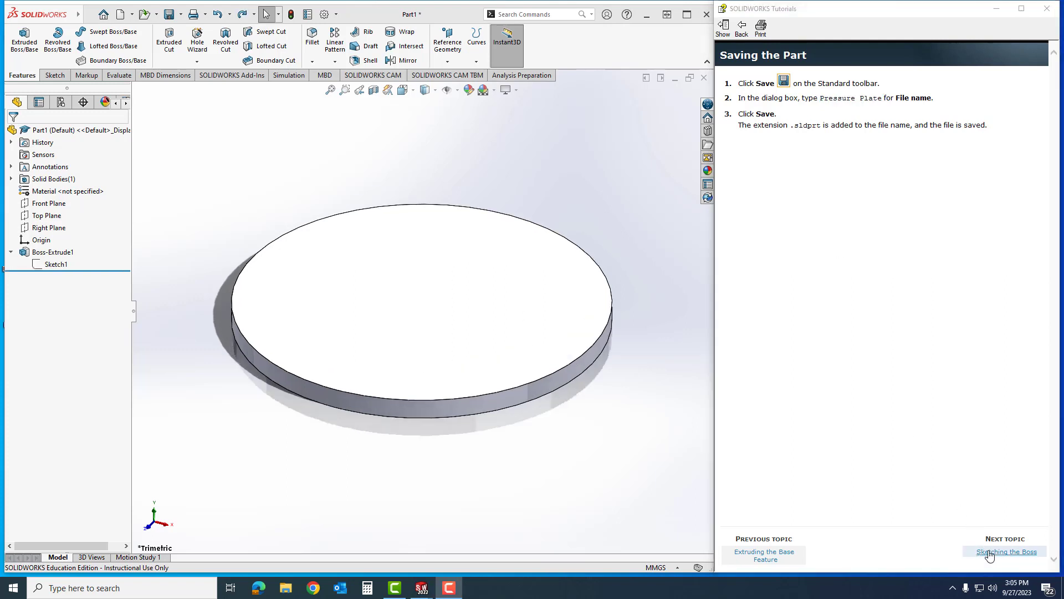
Step: Go to the tutorial's Sketching the Boss topic and start an Extruded Boss/Base sketch on the disc's top face
click(989, 552)
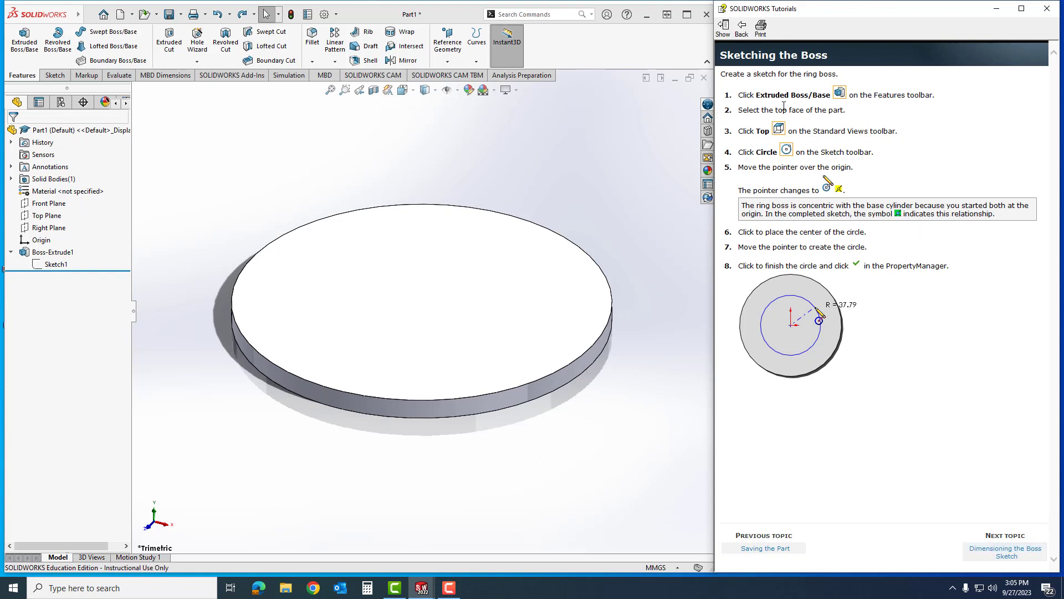
click(29, 44)
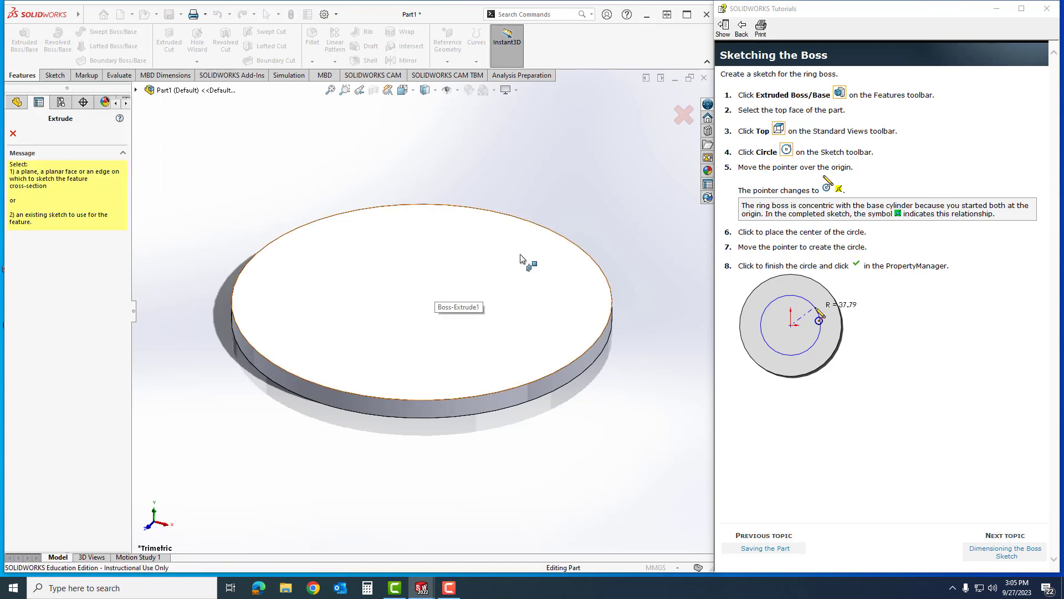
click(426, 303)
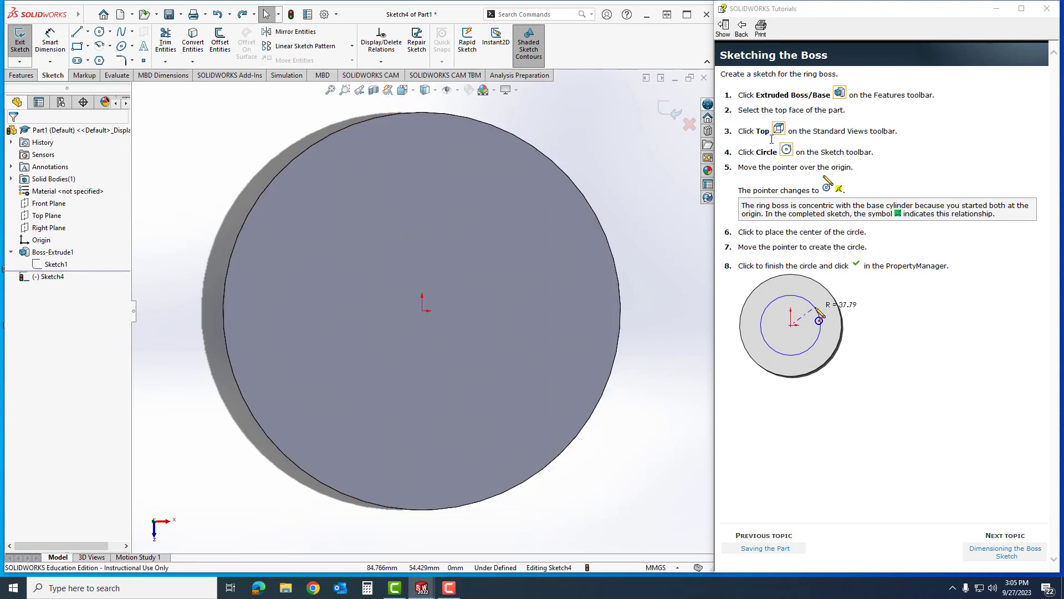
click(402, 89)
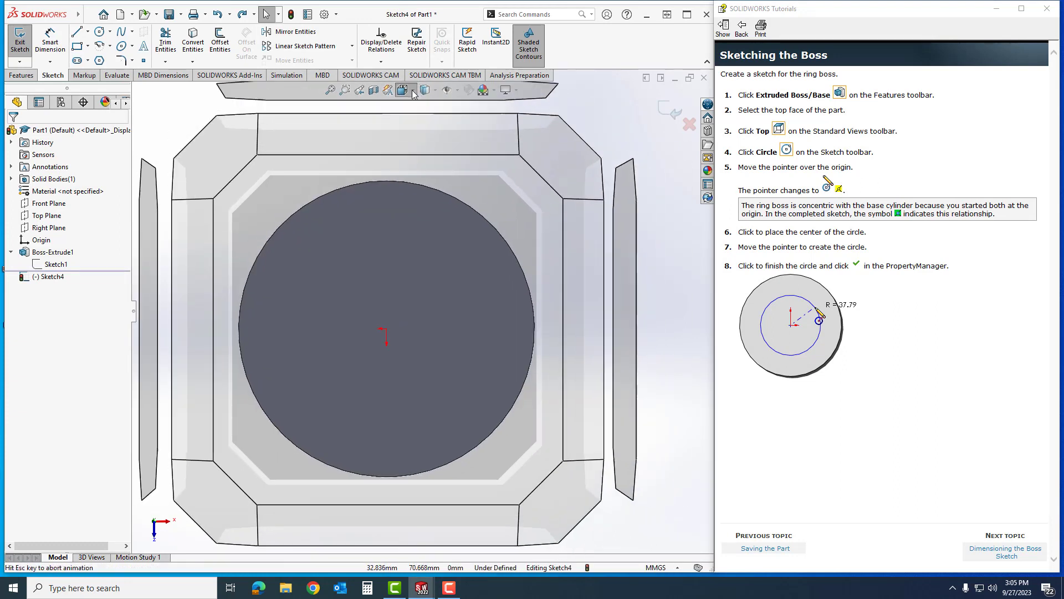
click(421, 125)
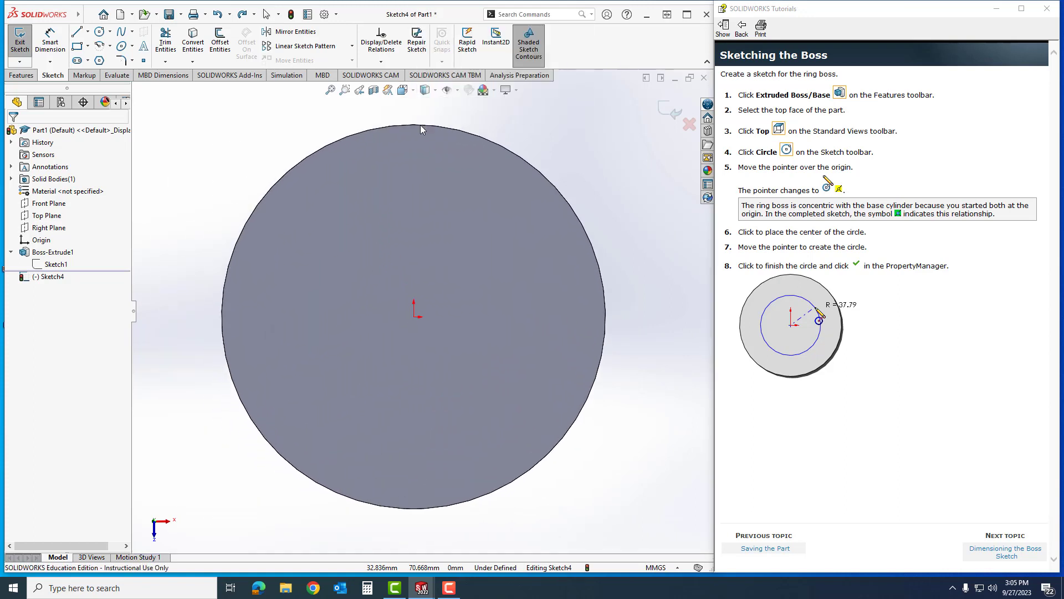
click(402, 89)
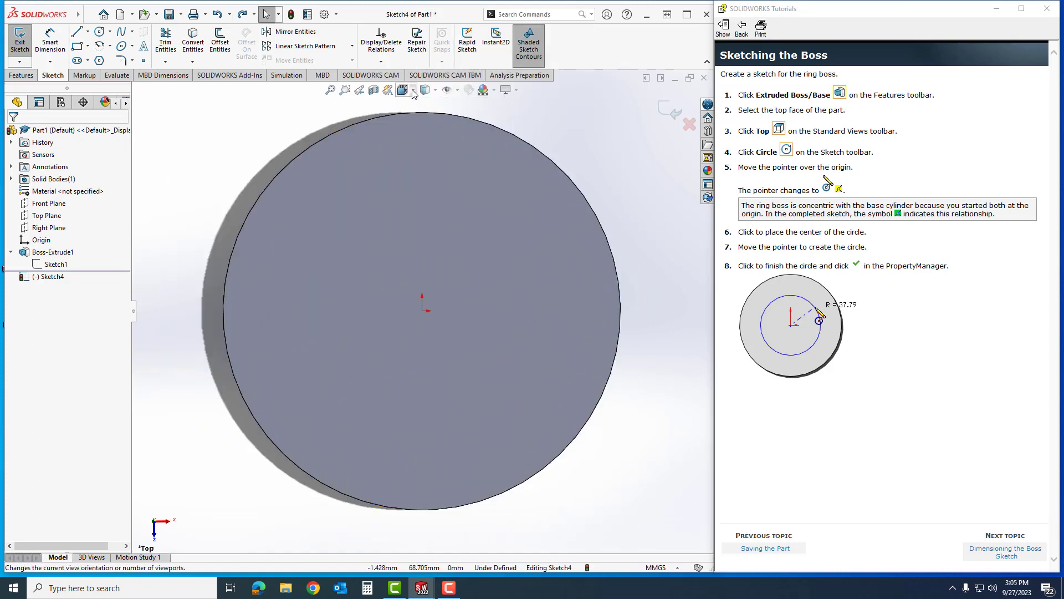
click(465, 153)
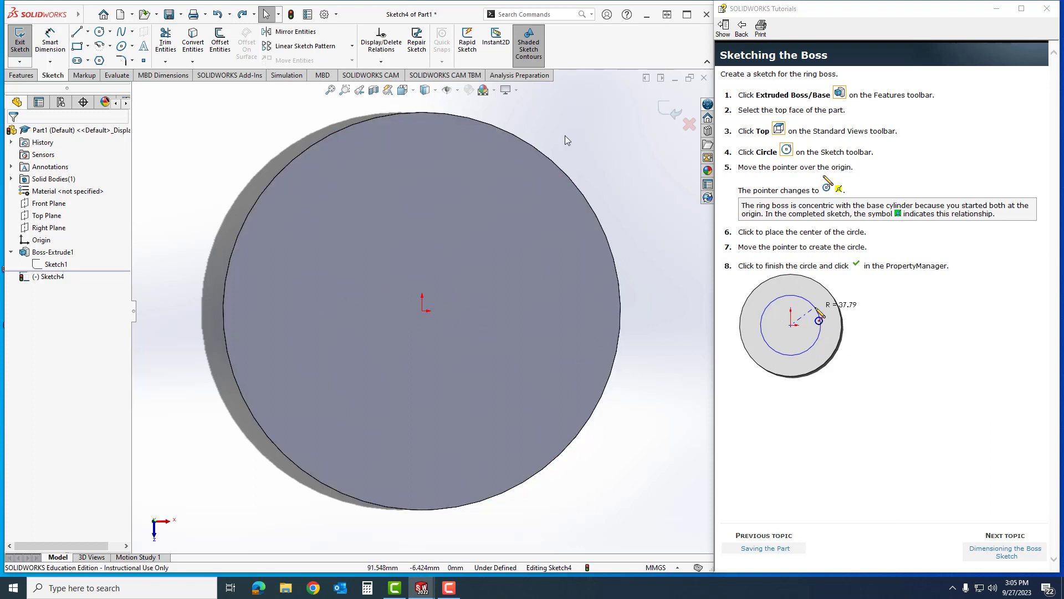
Step: Sketch a circle centered on the origin with a radius of about 37.1 mm on the top face and accept it
click(99, 31)
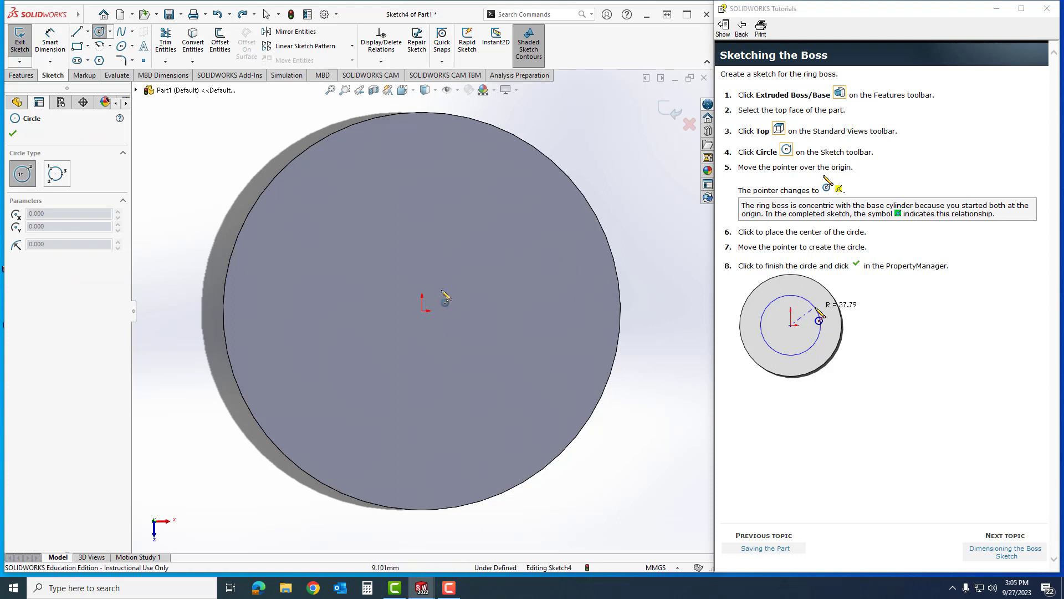
click(422, 311)
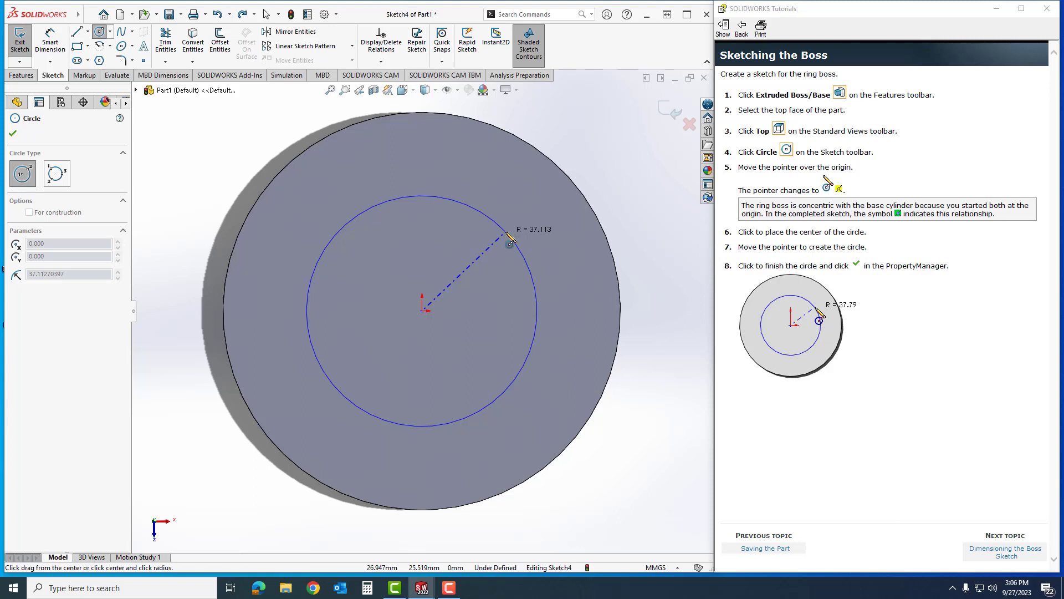
click(507, 235)
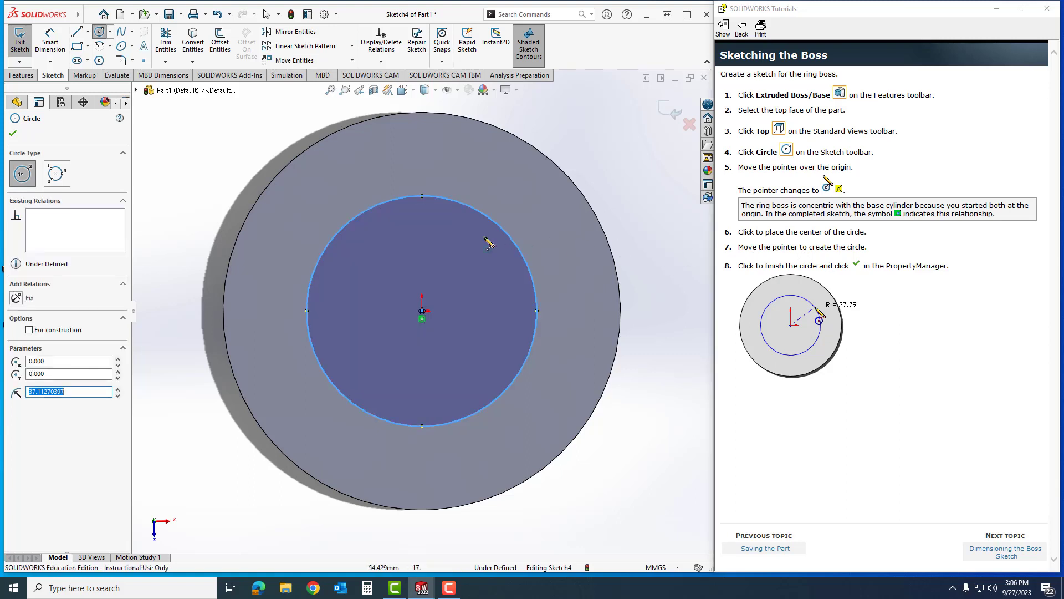
click(13, 133)
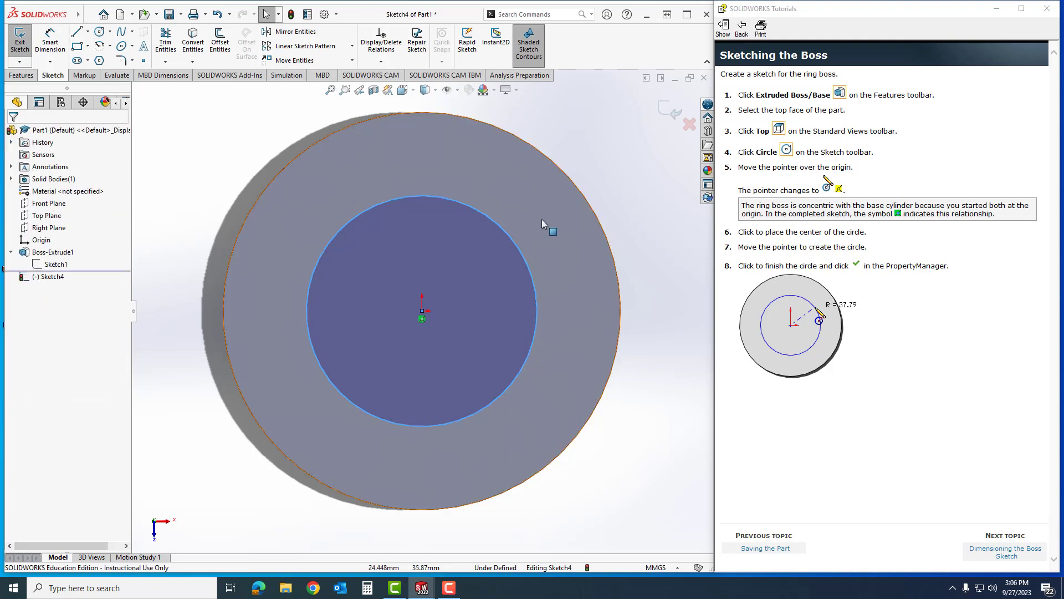
Step: Following the tutorial's Dimensioning the Boss Sketch topic, dimension the boss circle's diameter with Smart Dimension and set it to 75 mm
click(1023, 553)
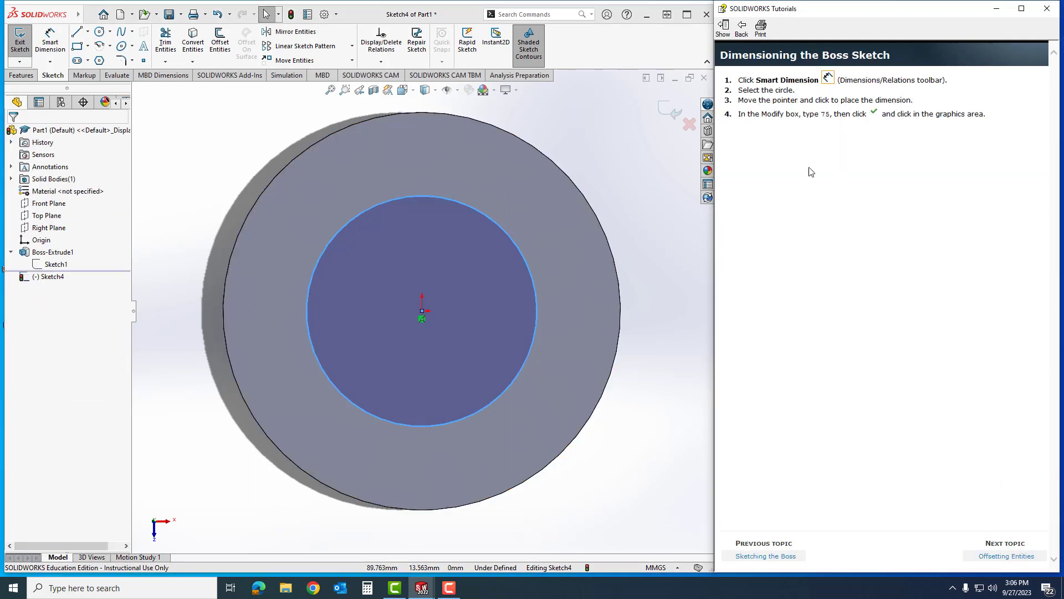
click(50, 42)
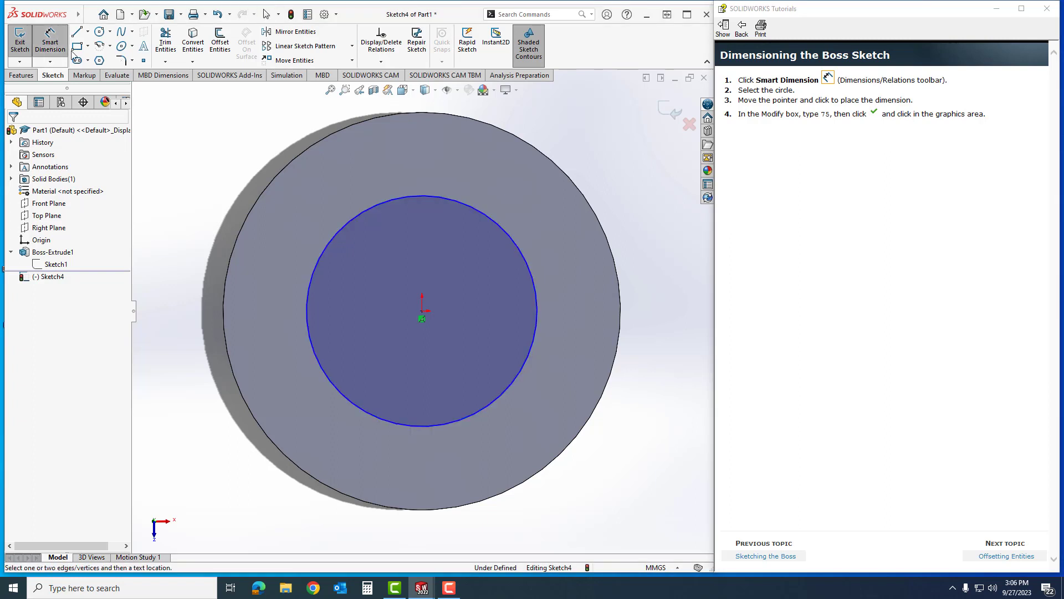
click(490, 219)
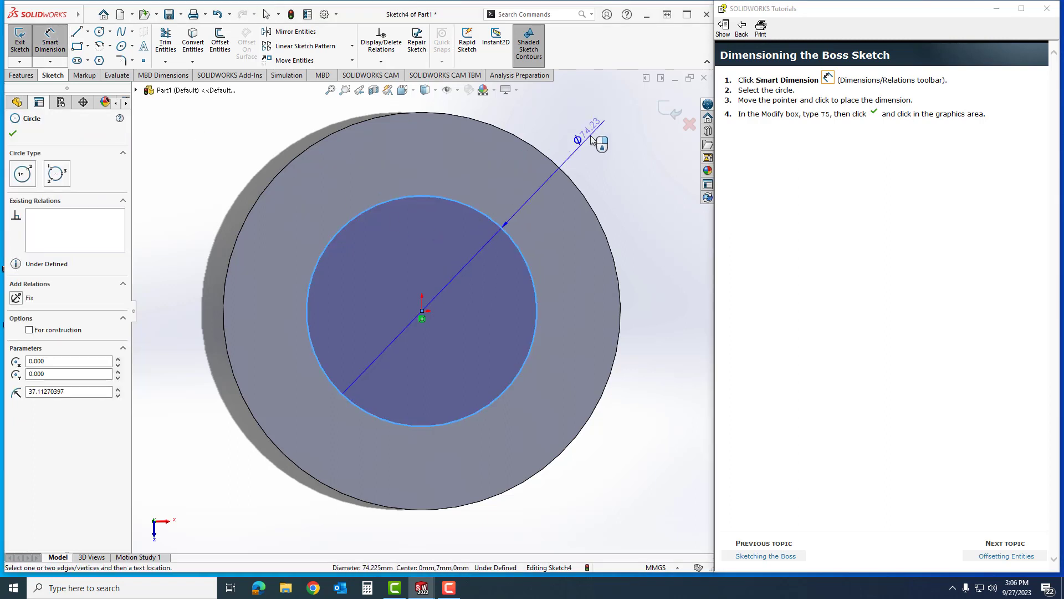
click(591, 135)
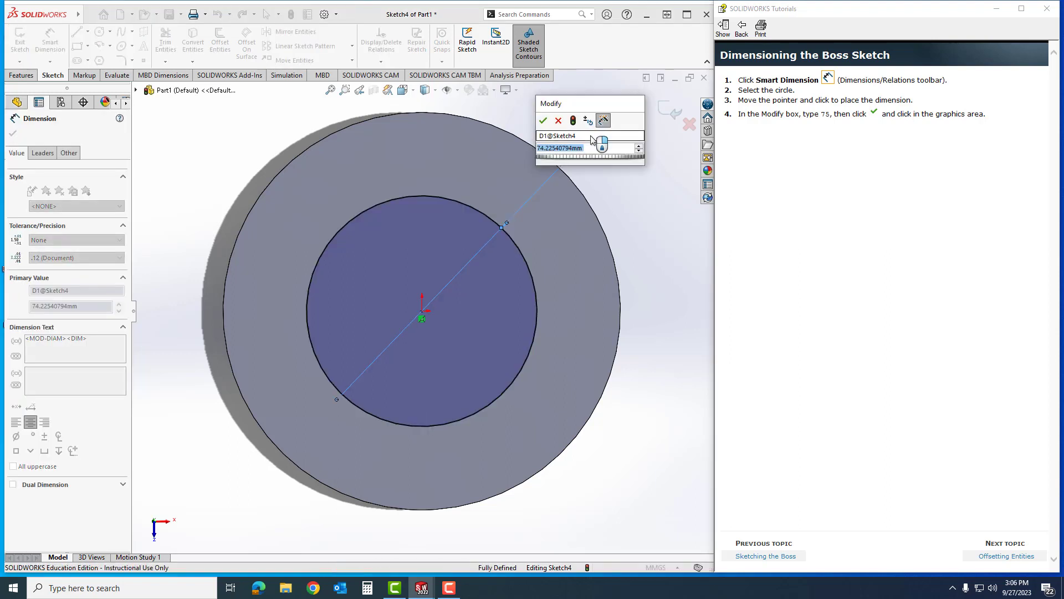
text(75)
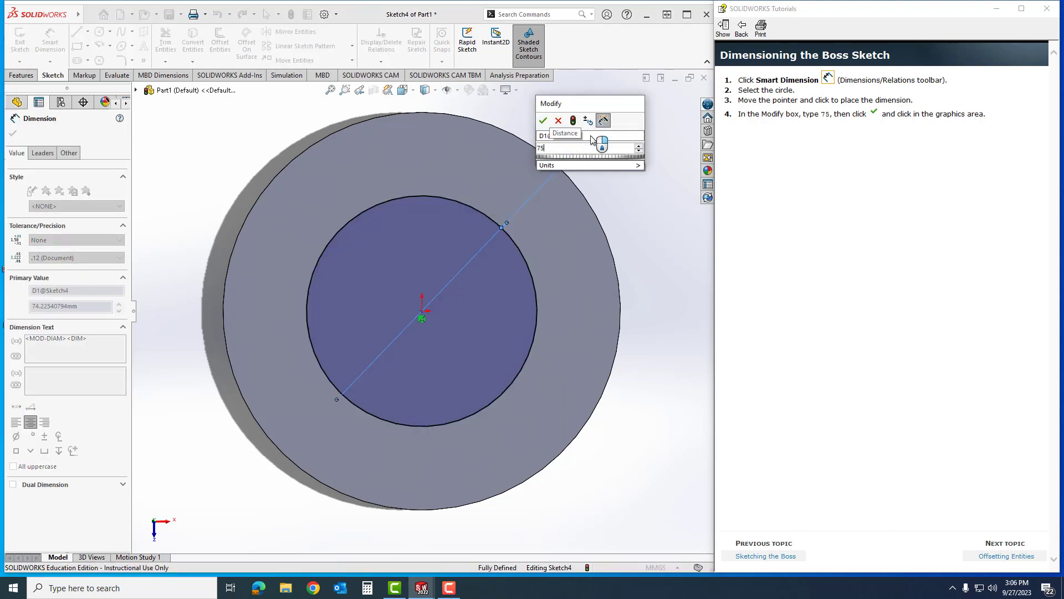
click(547, 120)
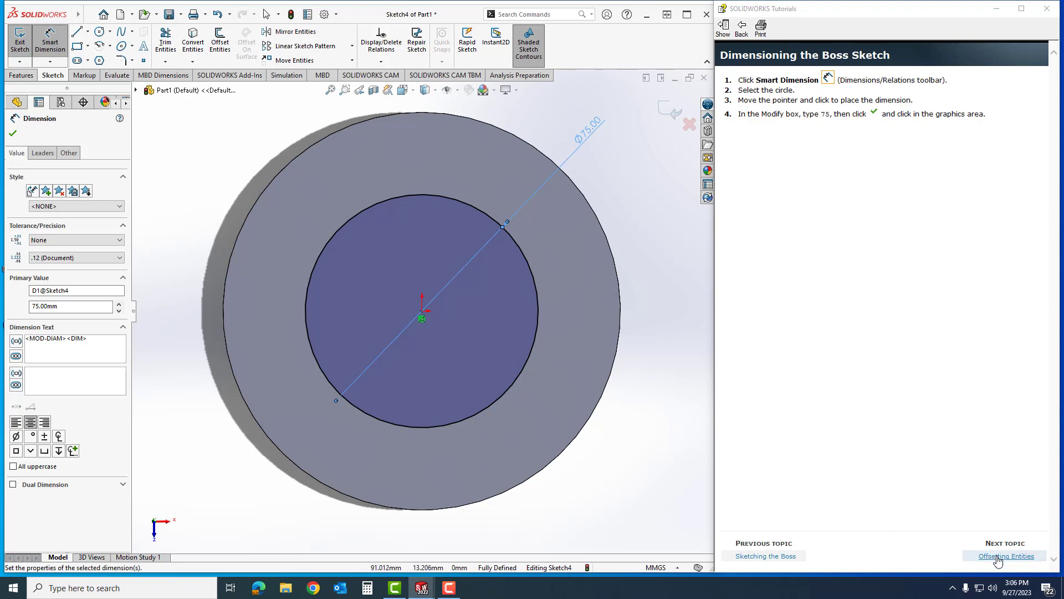
key(Escape)
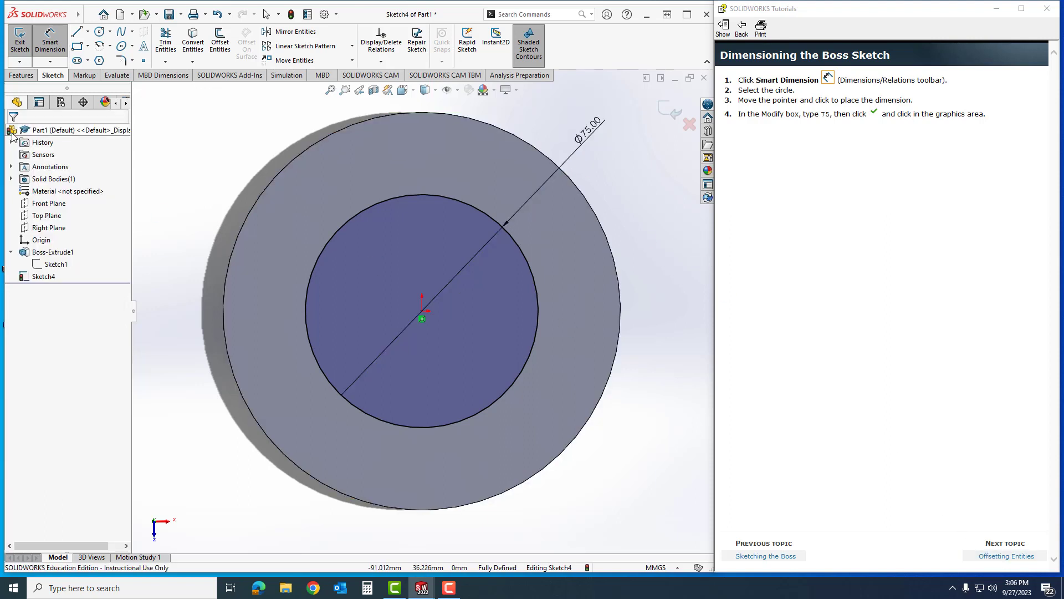
Step: Following the tutorial's Offsetting Entities topic, offset the 75 mm boss circle 5 mm to the inside using Reverse
click(1007, 556)
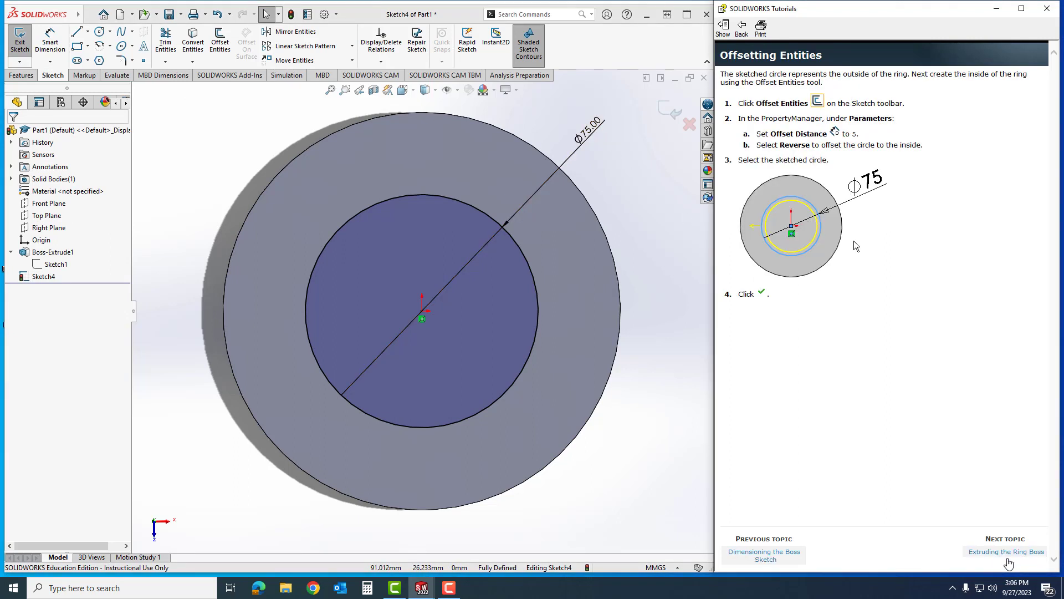
click(221, 49)
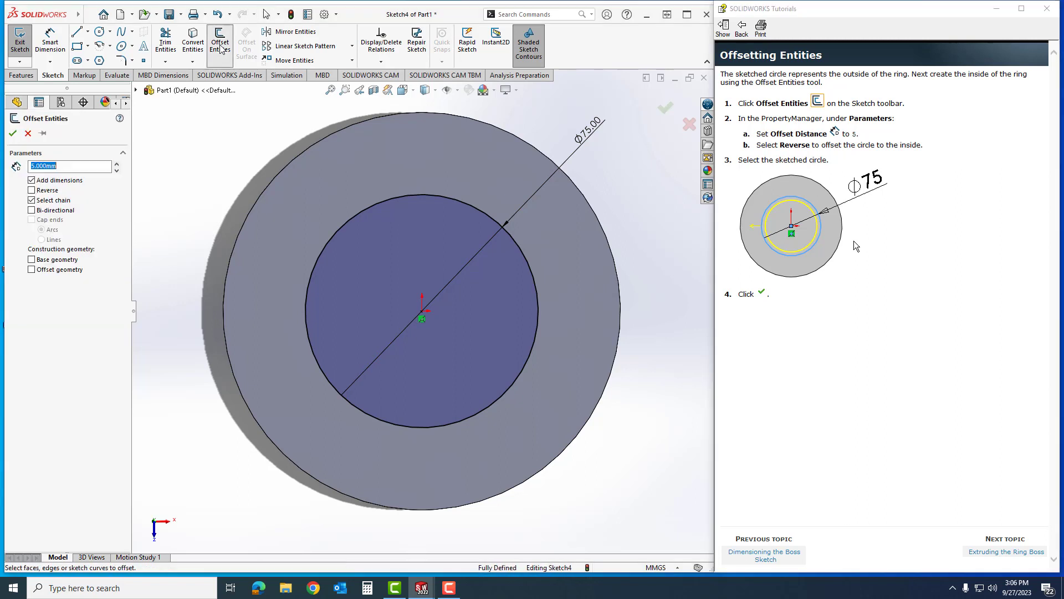
click(309, 287)
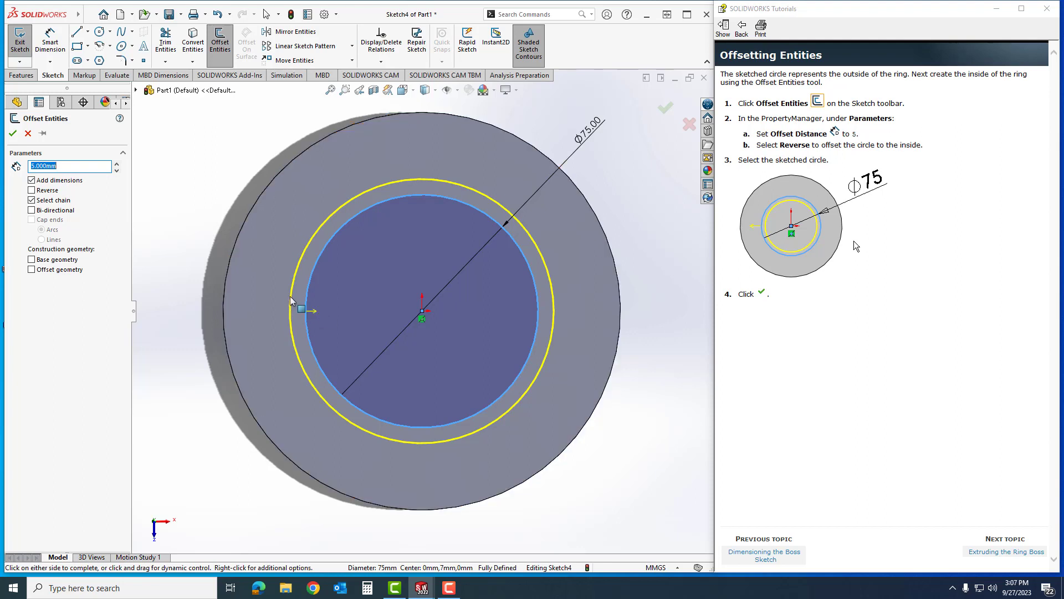
click(31, 191)
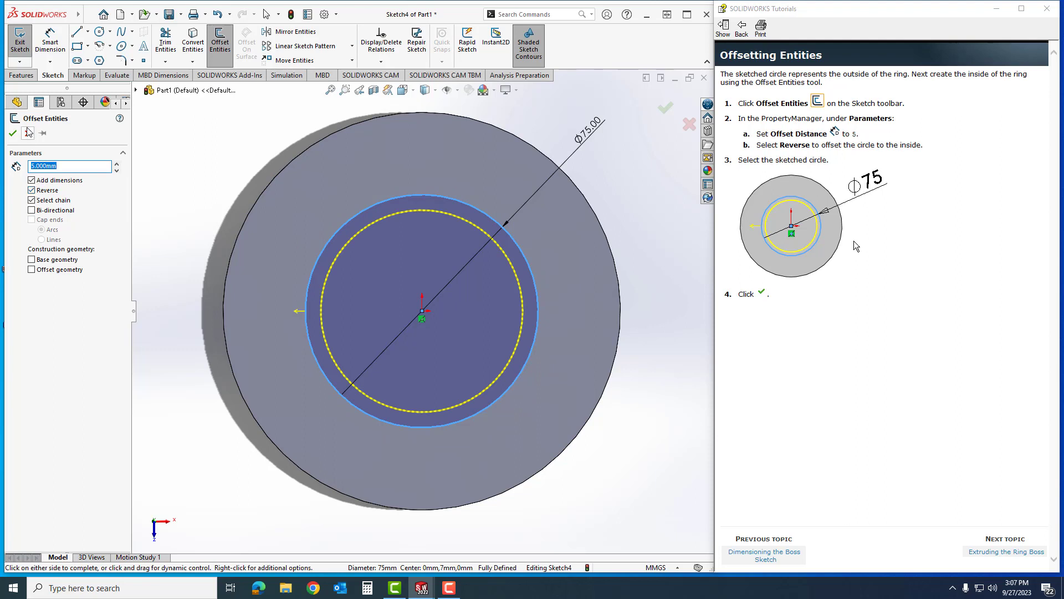
click(13, 133)
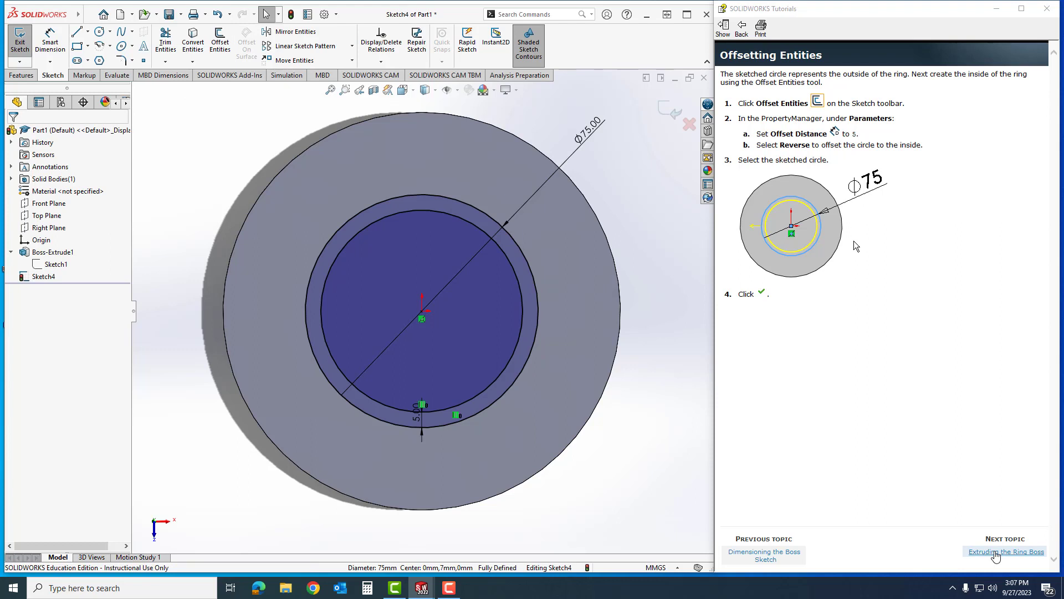
Step: Following the tutorial's Extruding the Ring Boss topic, exit the sketch, switch to the Trimetric view and extrude the ring to a depth of 12 mm
click(995, 555)
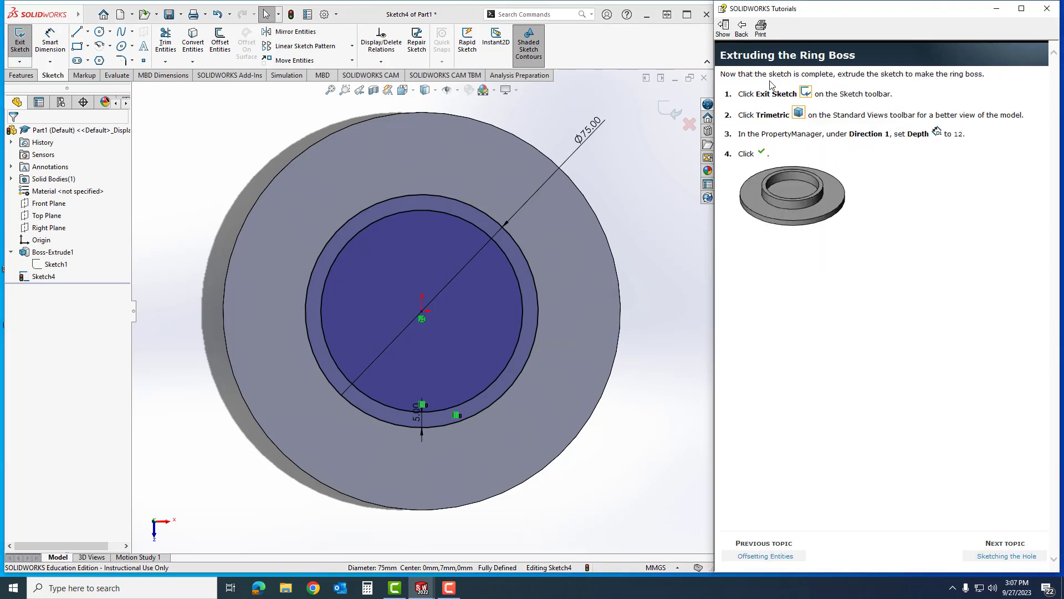
click(20, 42)
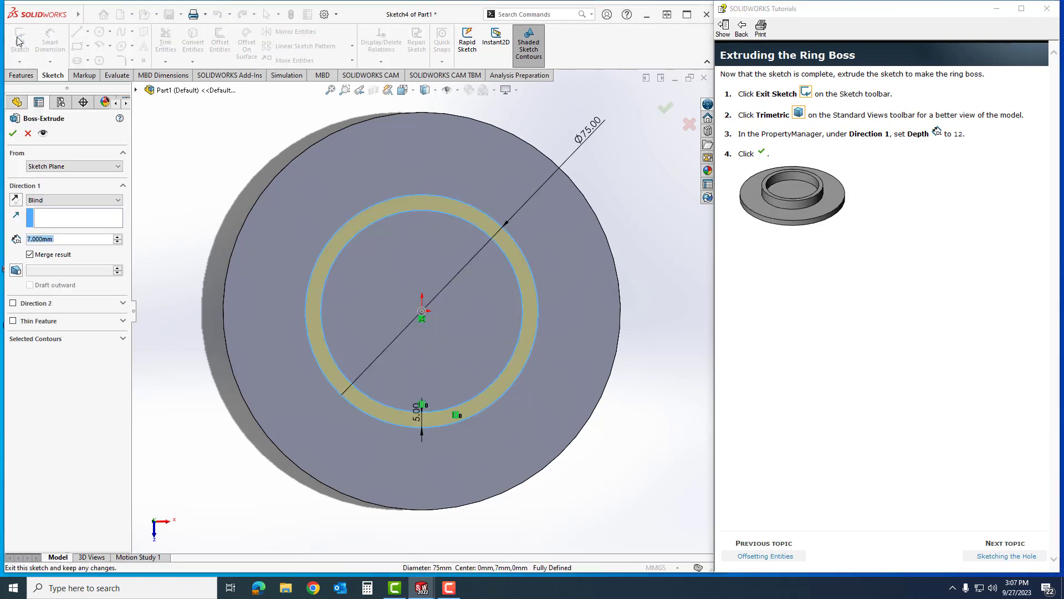
click(412, 92)
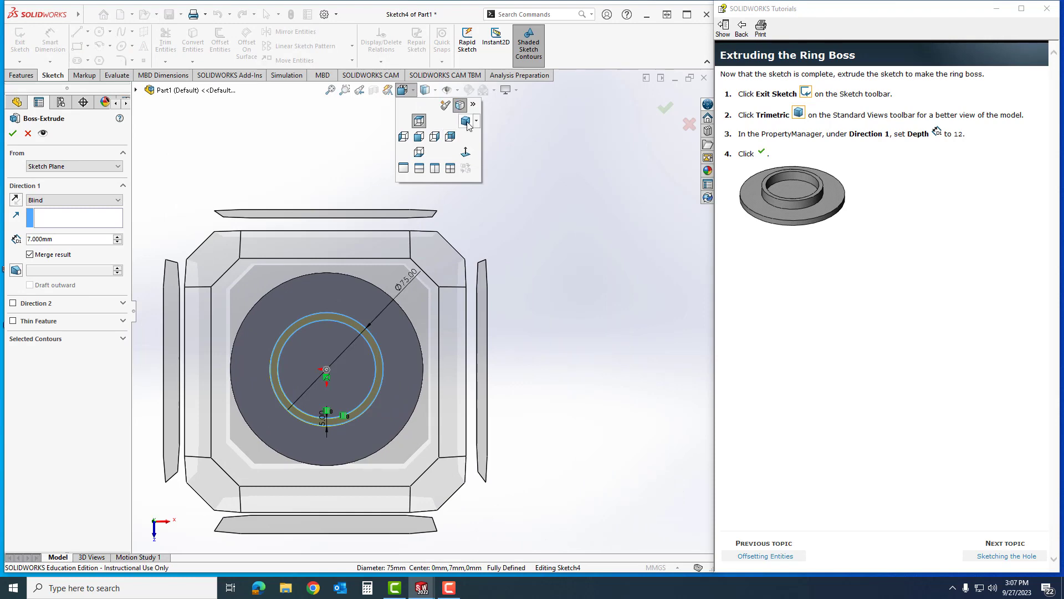
click(478, 124)
click(486, 165)
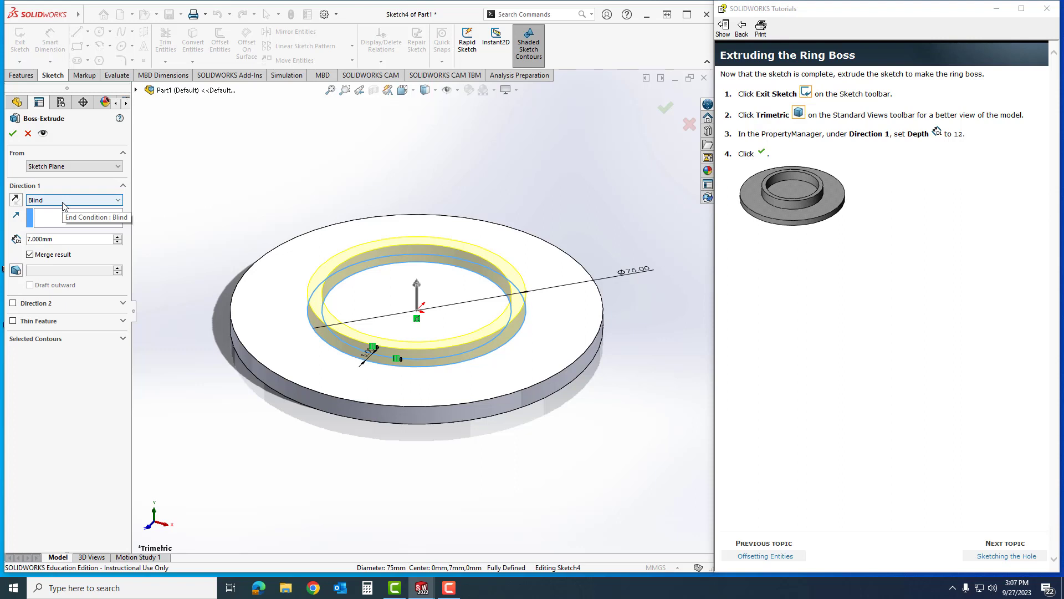
double_click(55, 242)
text(12)
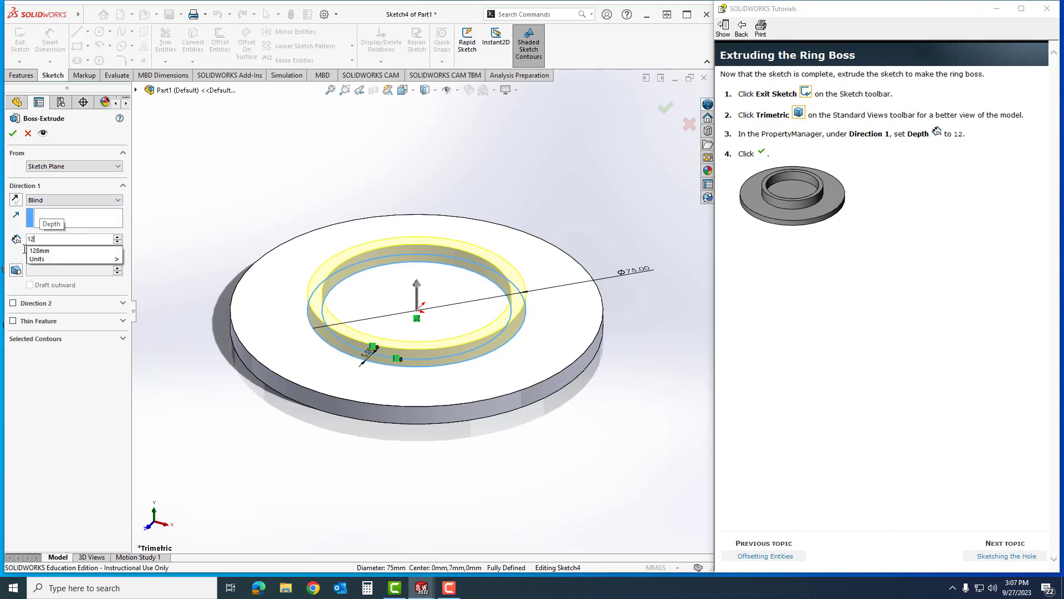
click(14, 135)
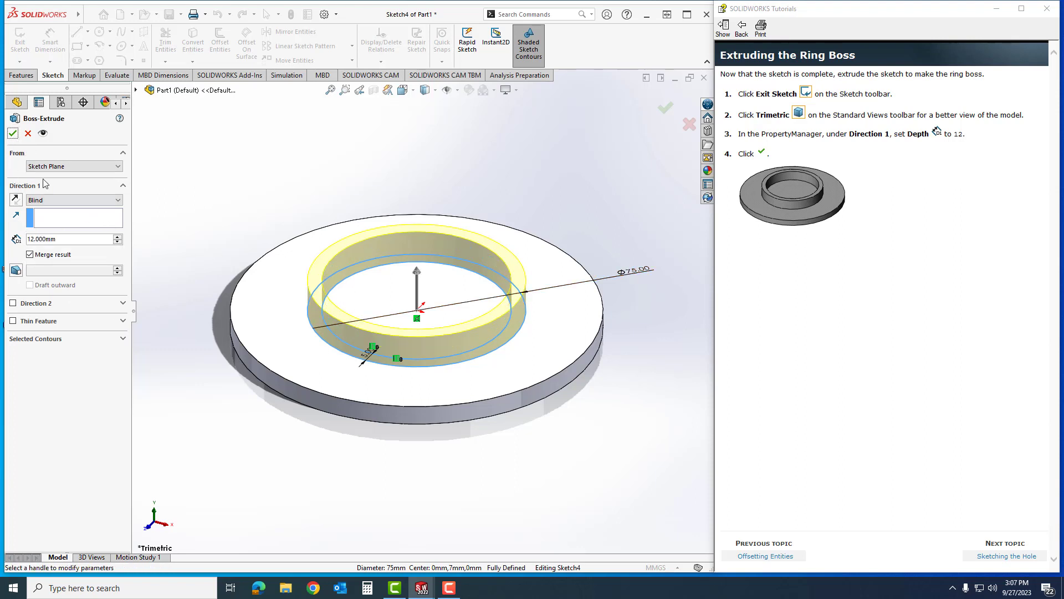
click(13, 133)
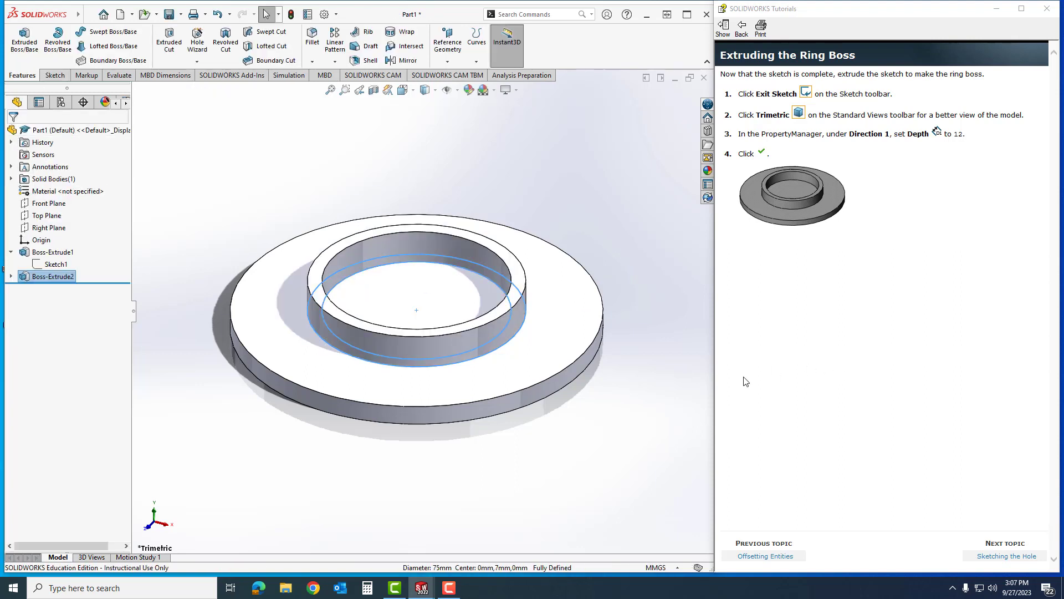
click(631, 398)
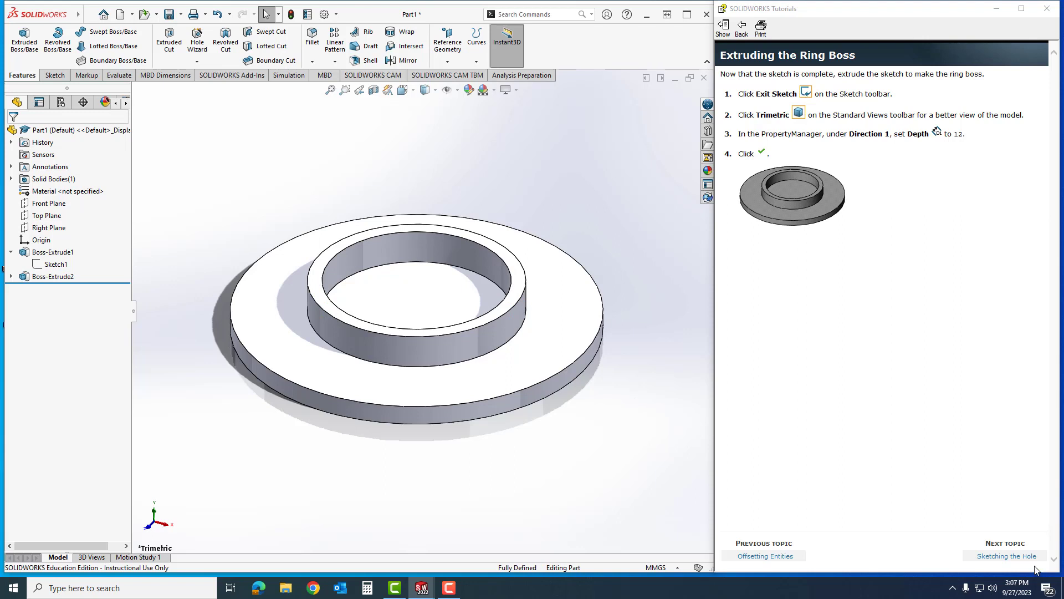
Step: Go to the tutorial's Sketching the Hole topic and start an Extruded Cut sketch on the disc's top face inside the ring, in Top view
click(1007, 556)
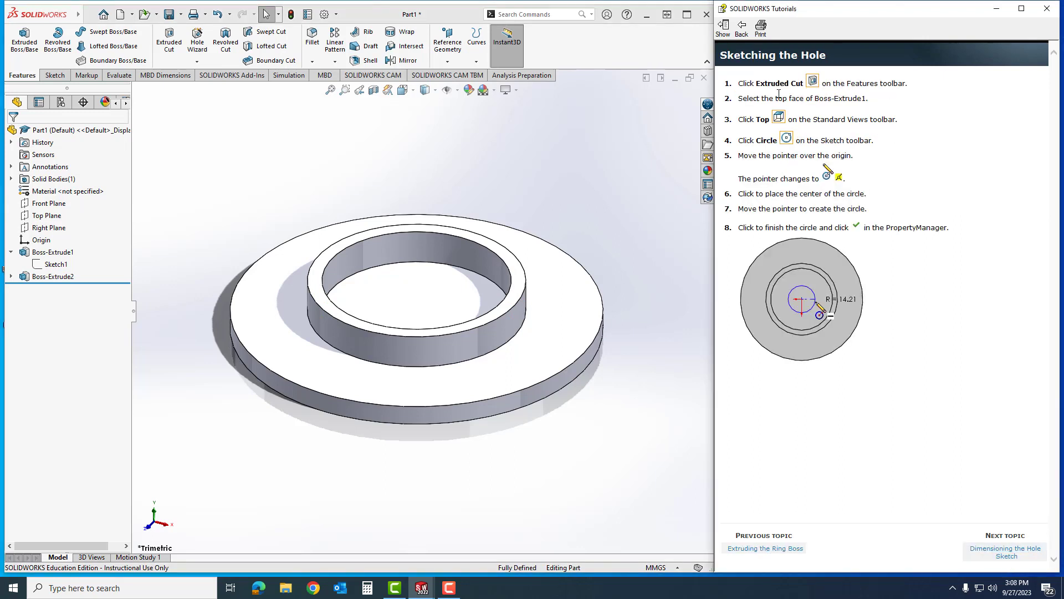
click(169, 45)
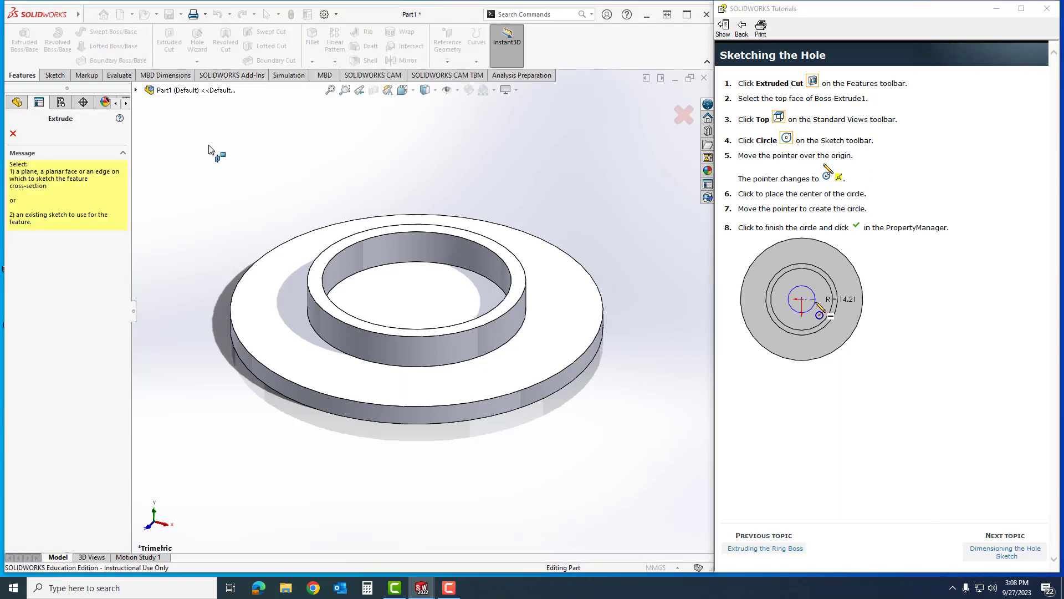
click(431, 291)
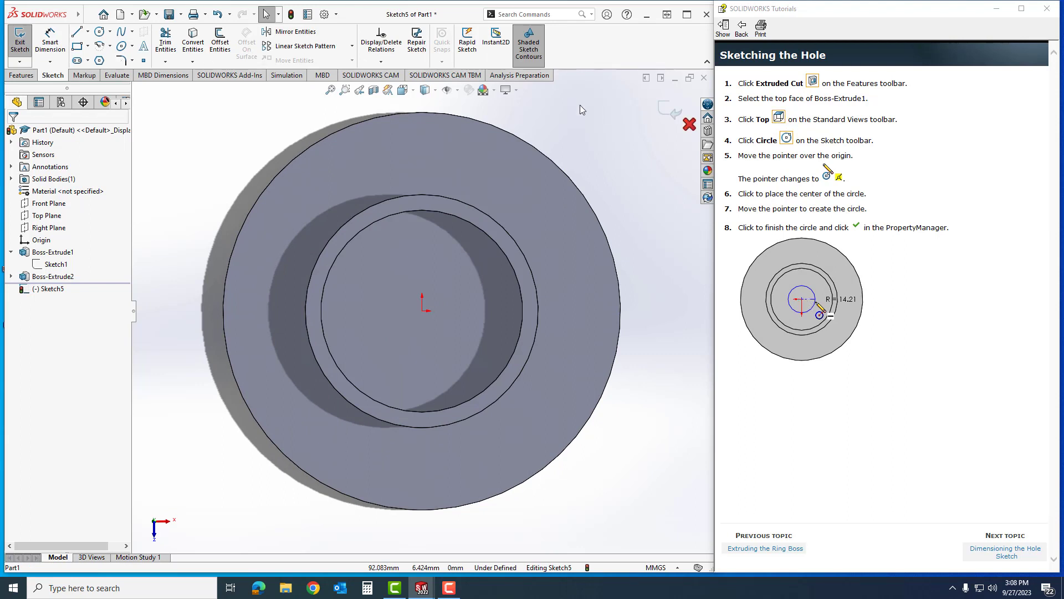
click(412, 94)
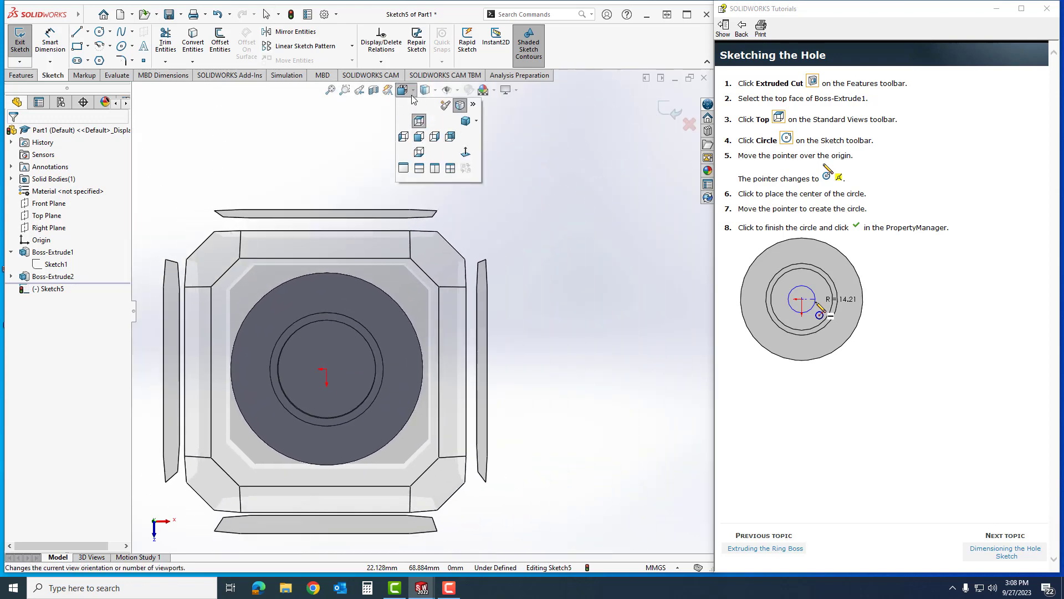
click(420, 120)
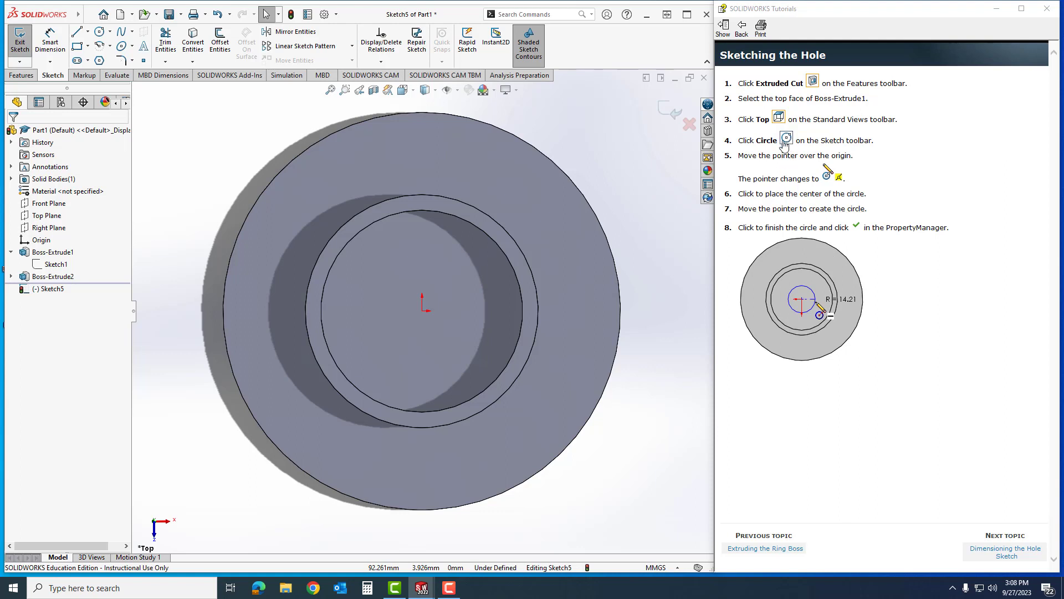
Step: Sketch a circle centered on the origin inside the ring with a radius of about 15.7 mm and accept it
click(100, 33)
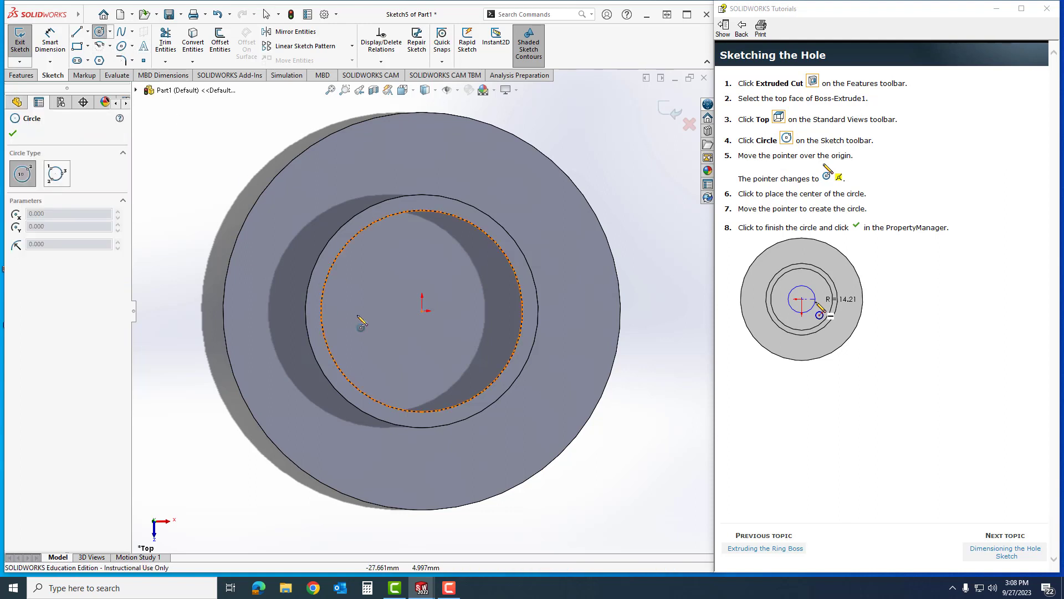
click(423, 311)
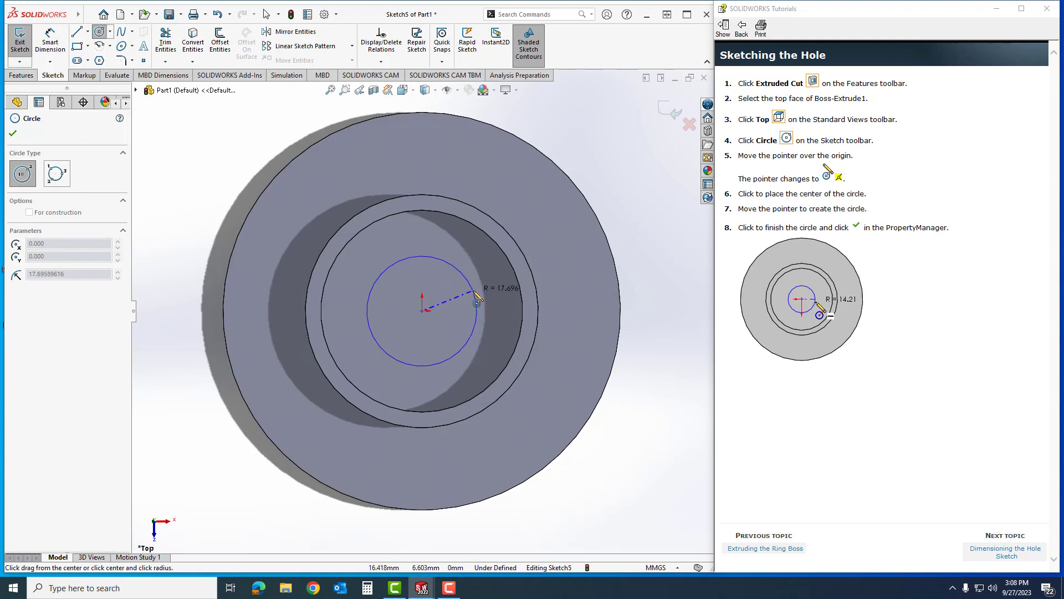
click(470, 303)
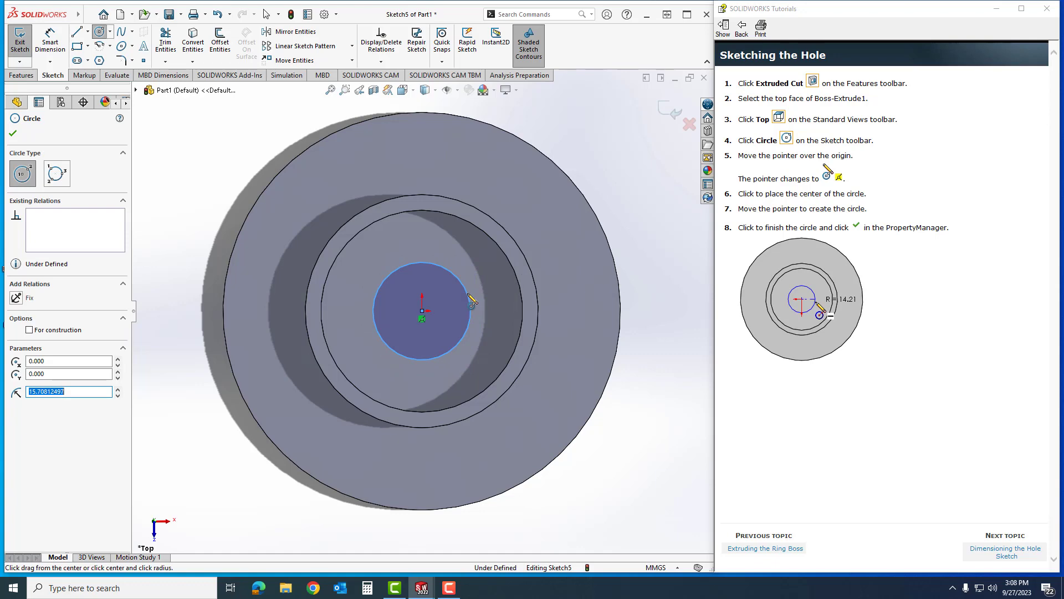
click(13, 133)
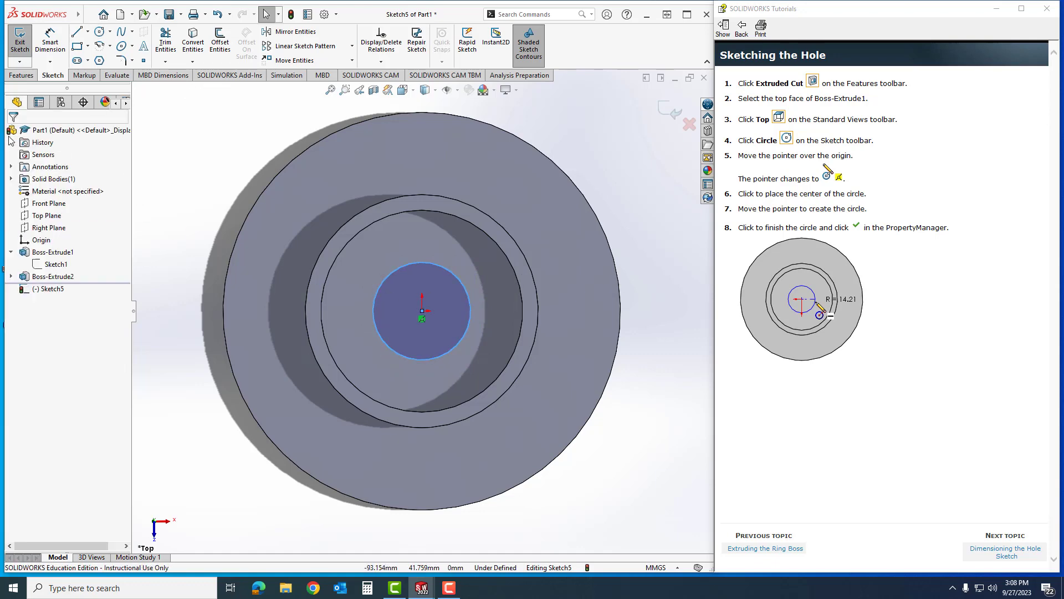
Step: Following the tutorial's Dimensioning the Hole Sketch topic, dimension the hole circle's diameter with Smart Dimension and set it to 25 mm
click(1006, 548)
click(50, 40)
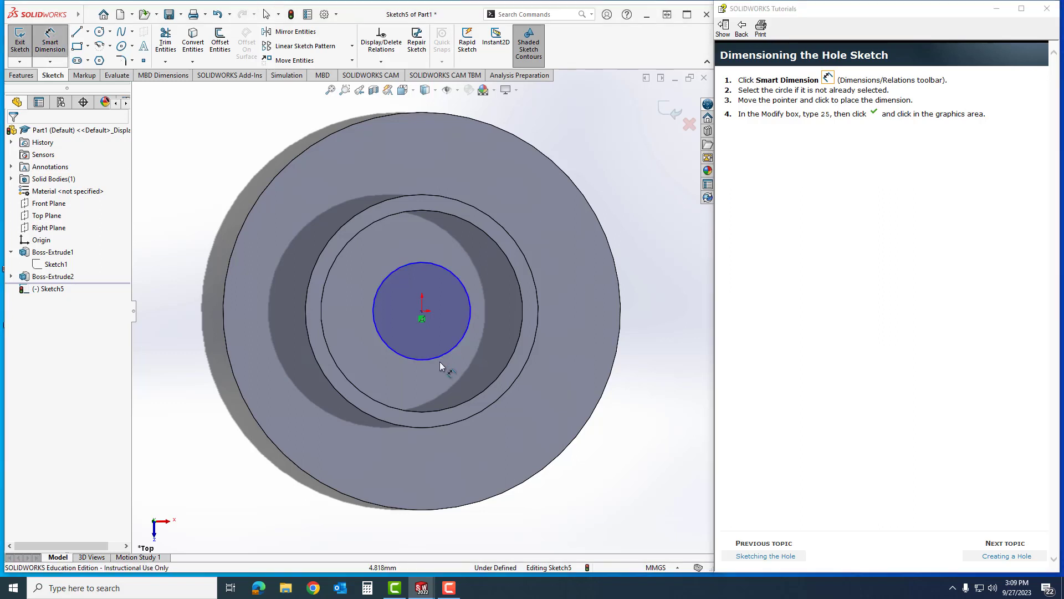
click(460, 283)
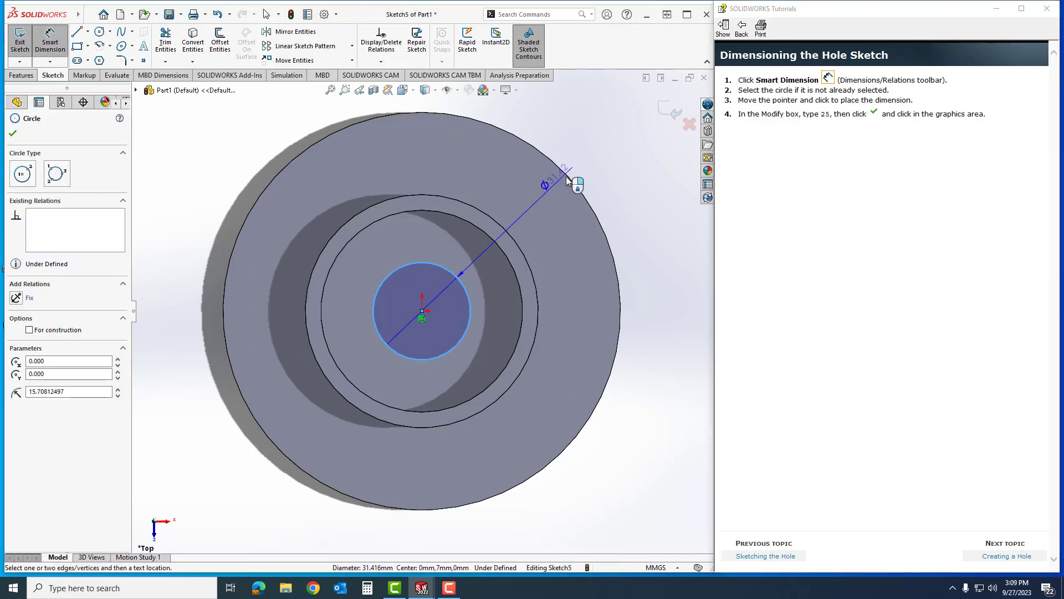
click(607, 163)
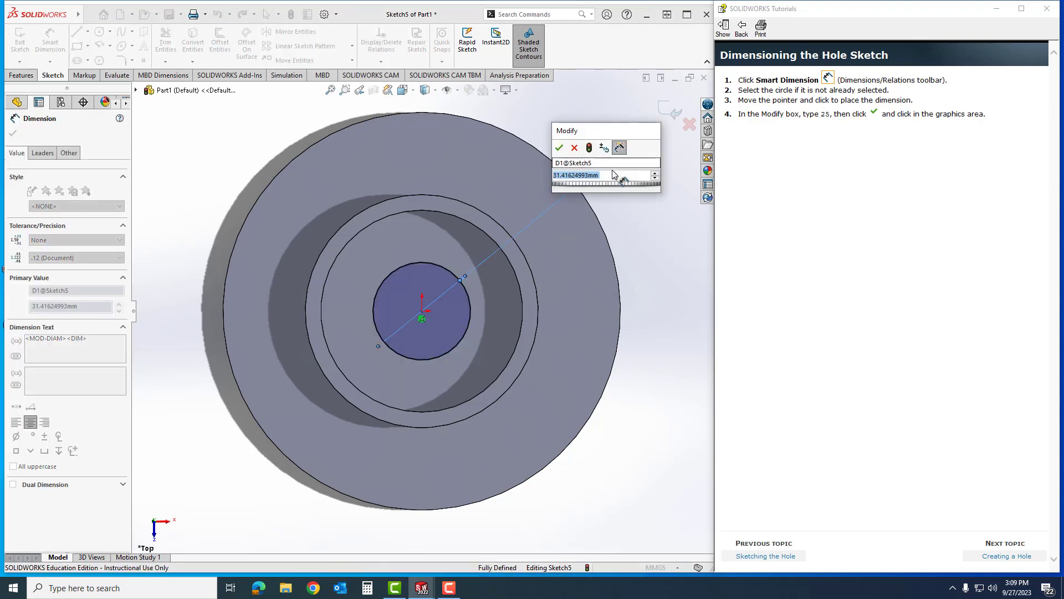
text(25)
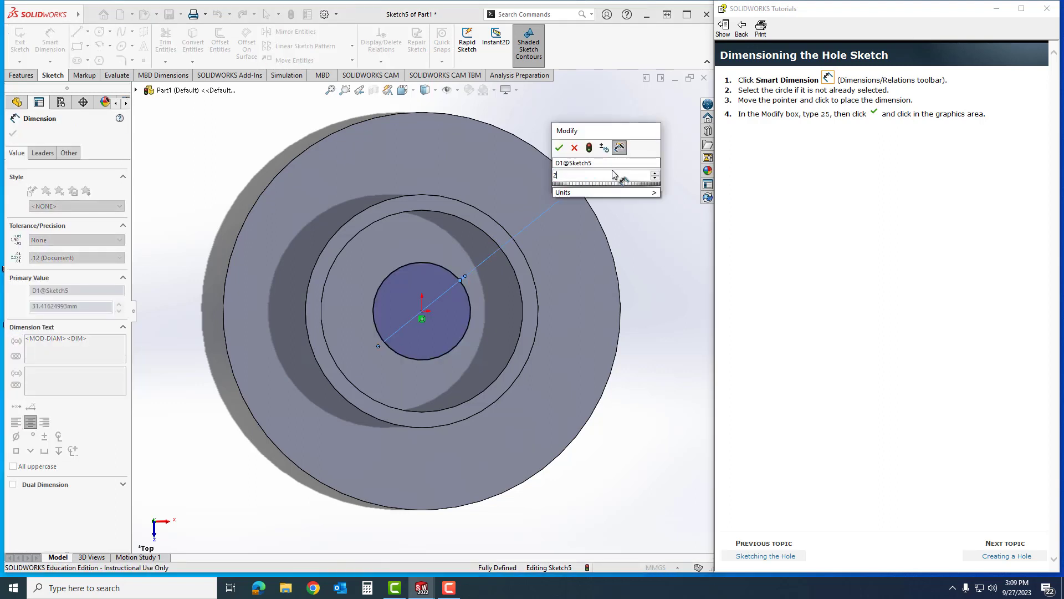
click(559, 147)
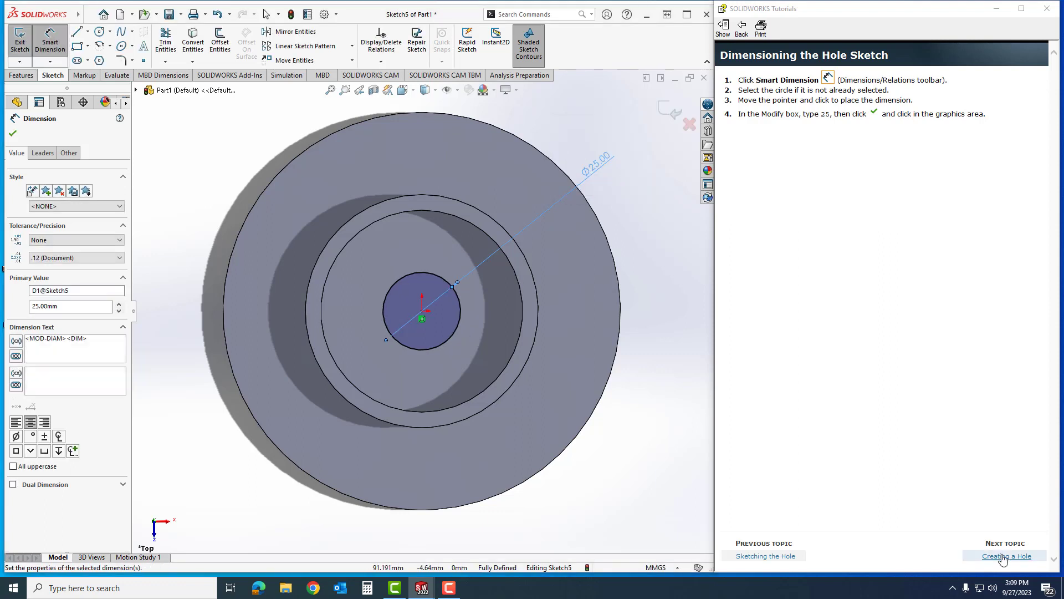
click(12, 134)
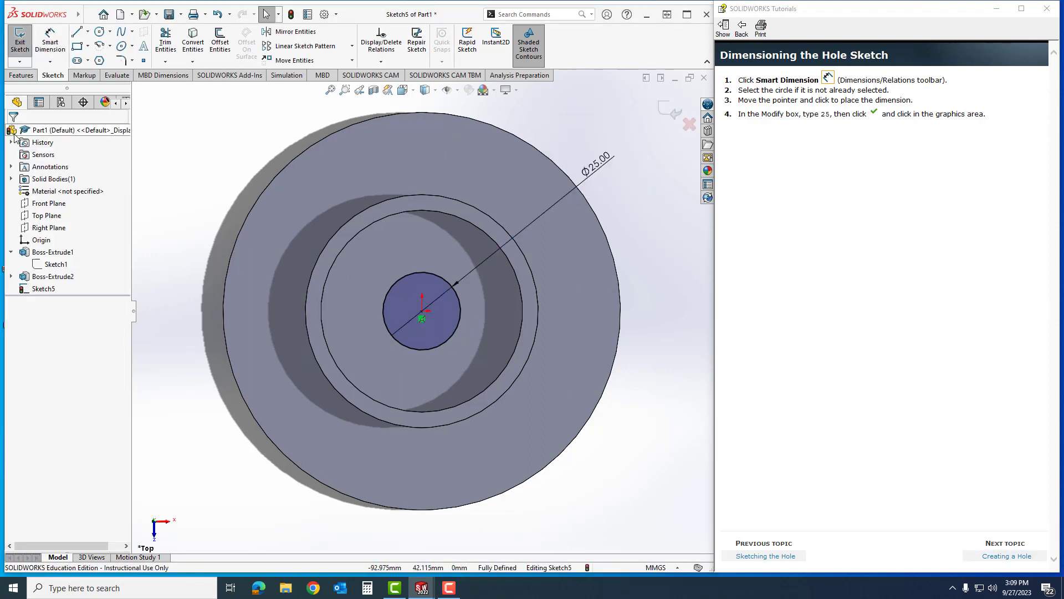
Step: Following the tutorial's Creating a Hole topic, exit the sketch, switch to Trimetric view and cut the hole with the Through All end condition
click(1003, 559)
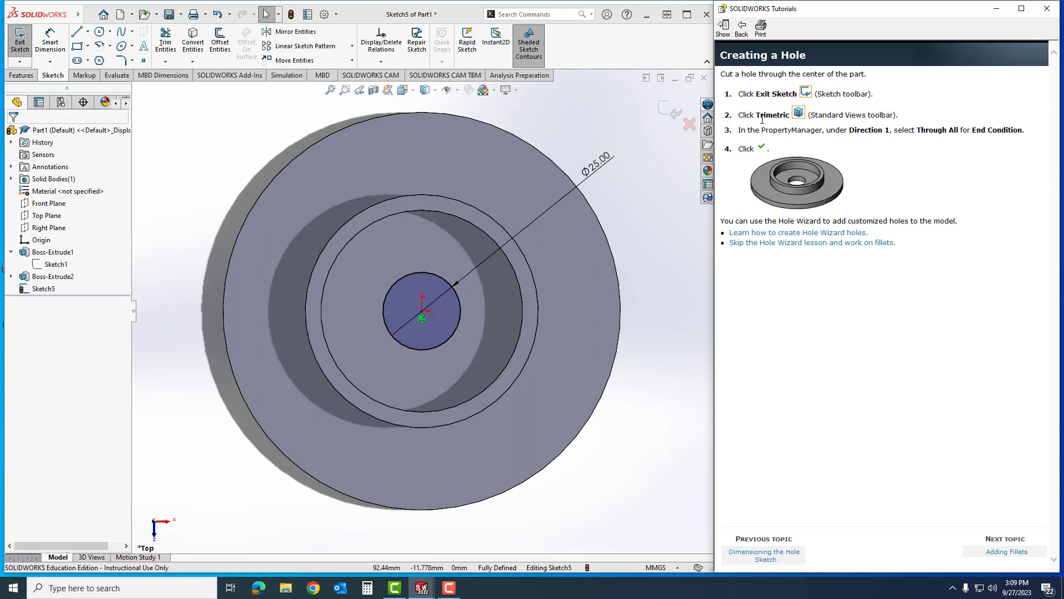
click(20, 40)
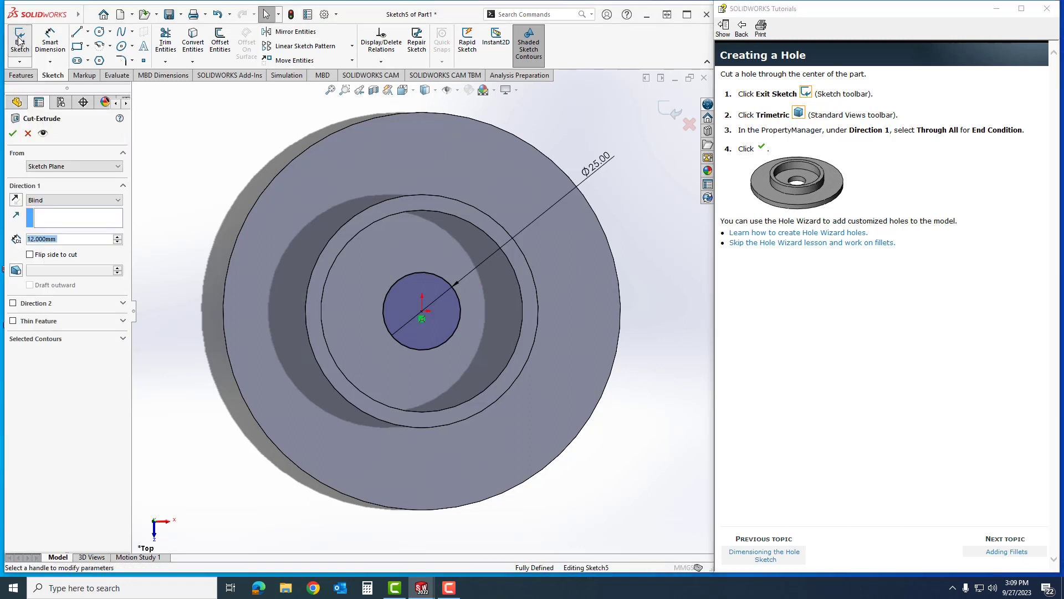
click(403, 90)
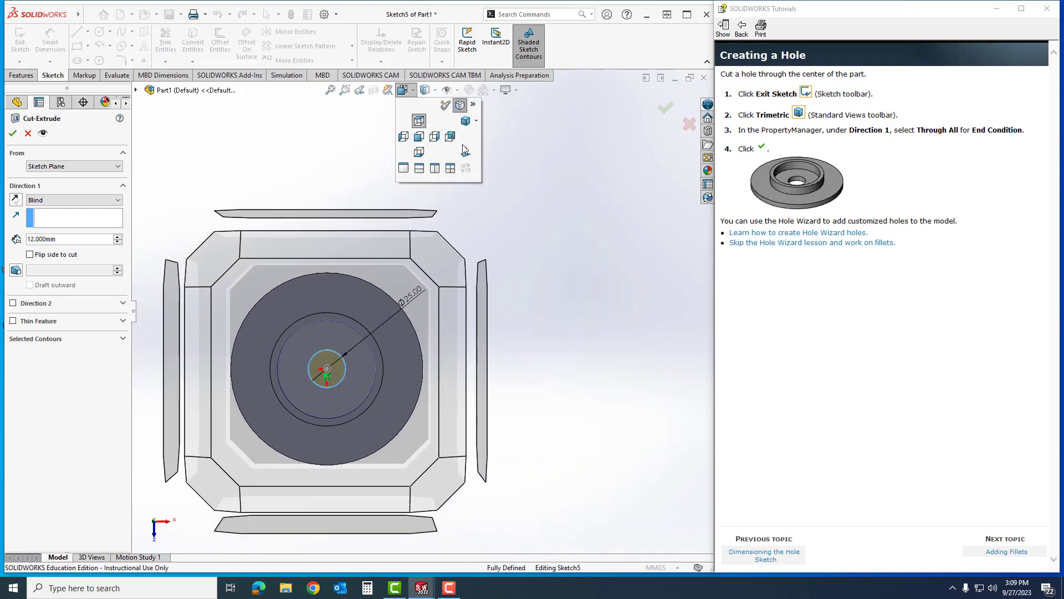
click(476, 121)
click(485, 162)
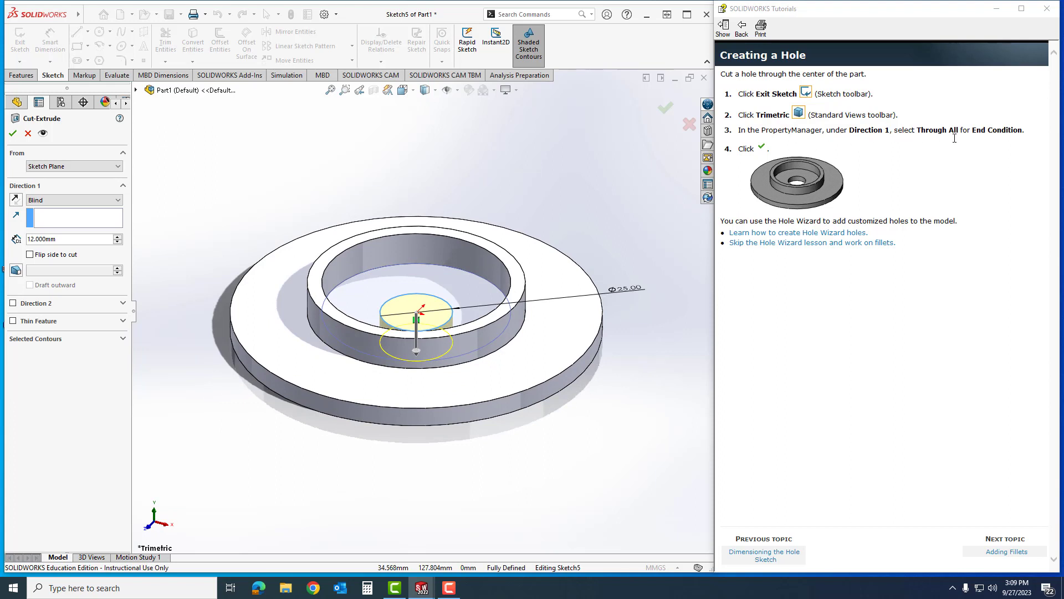
click(67, 200)
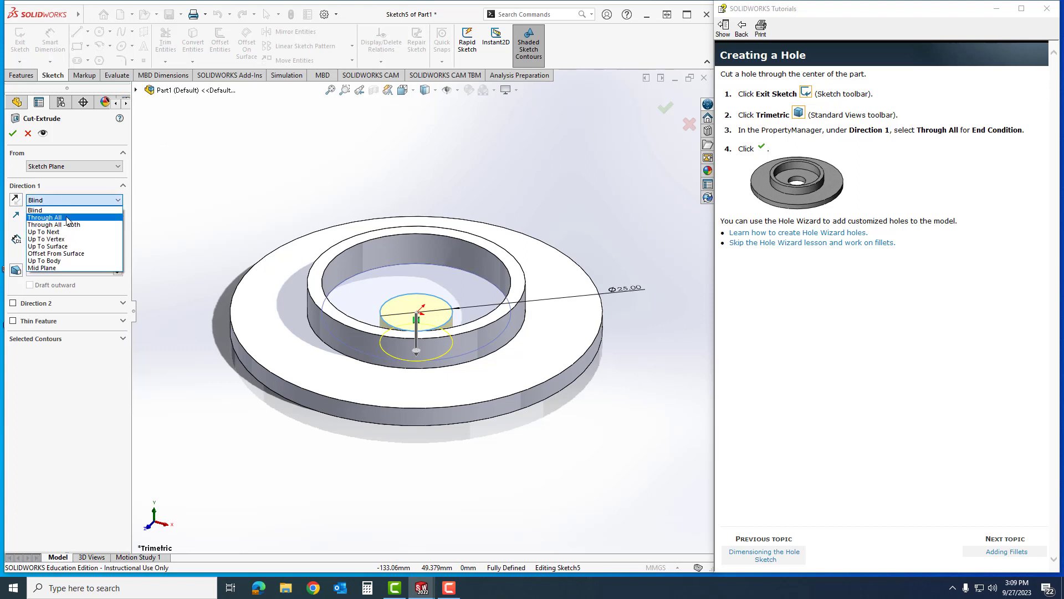
click(67, 218)
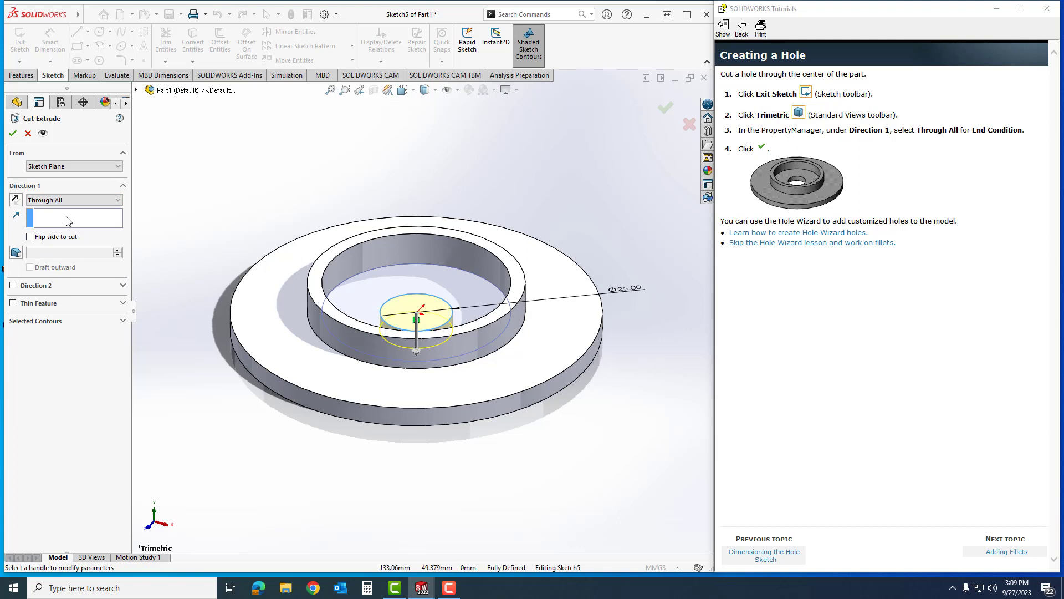
click(12, 134)
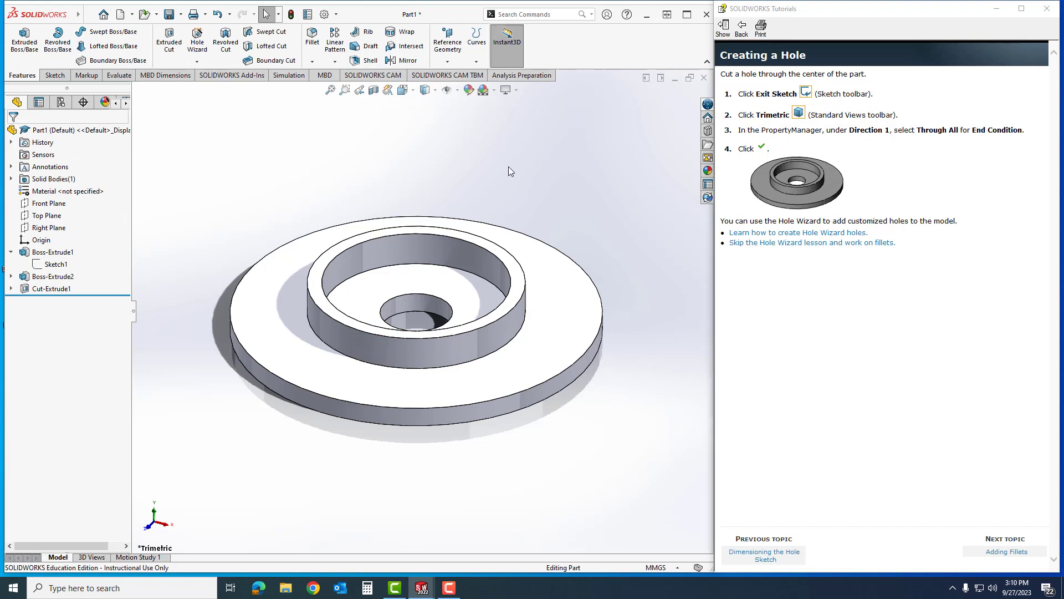
mouse_move(509, 167)
middle_down()
mouse_move(509, 221)
mouse_move(506, 167)
middle_up()
scroll(490, 246, up, 4)
scroll(490, 246, down, 3)
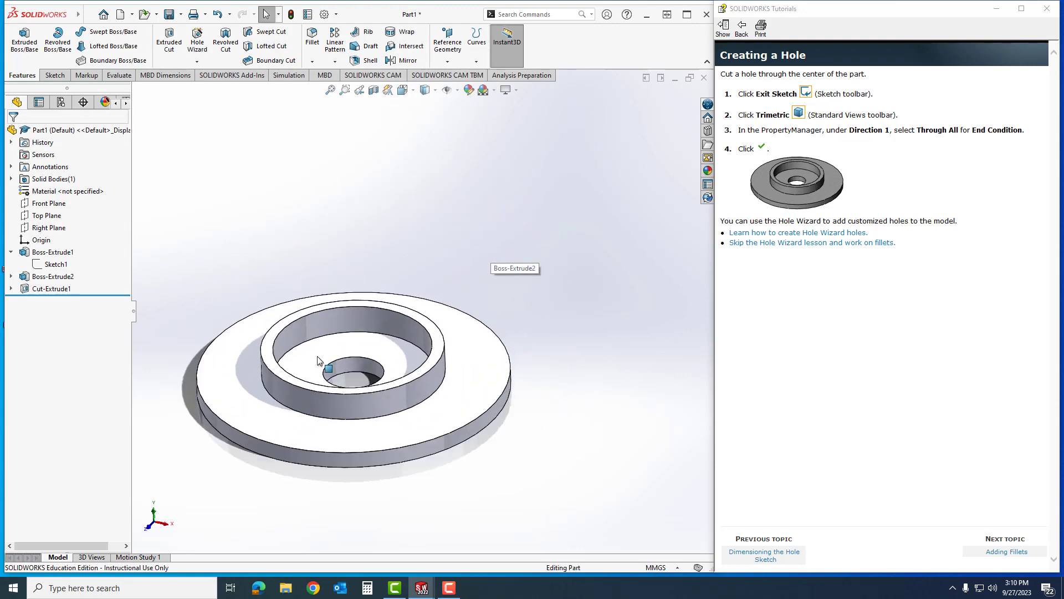
scroll(487, 257, up, 3)
scroll(484, 266, down, 2)
scroll(482, 266, down, 2)
scroll(406, 360, up, 2)
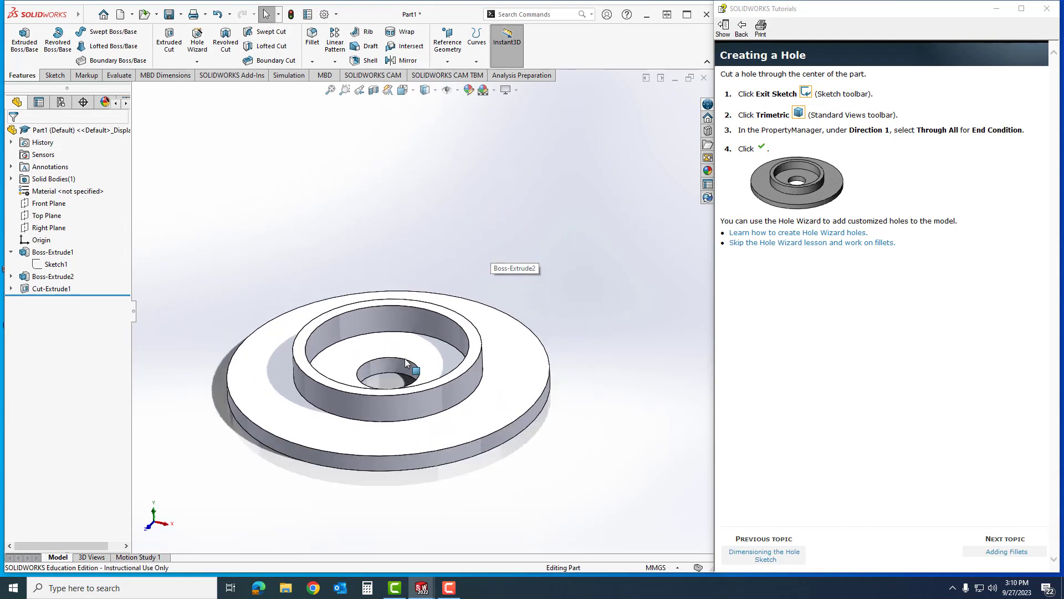
scroll(405, 359, down, 2)
scroll(405, 359, up, 2)
scroll(405, 360, down, 1)
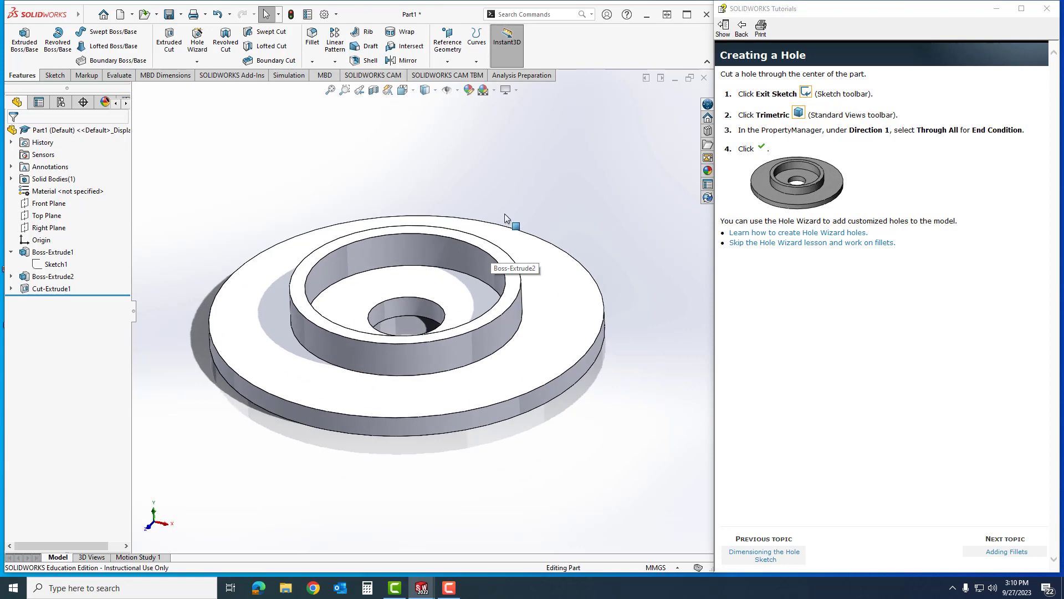
mouse_move(522, 191)
middle_down()
mouse_move(529, 224)
mouse_move(539, 190)
mouse_move(518, 221)
mouse_move(522, 192)
middle_up()
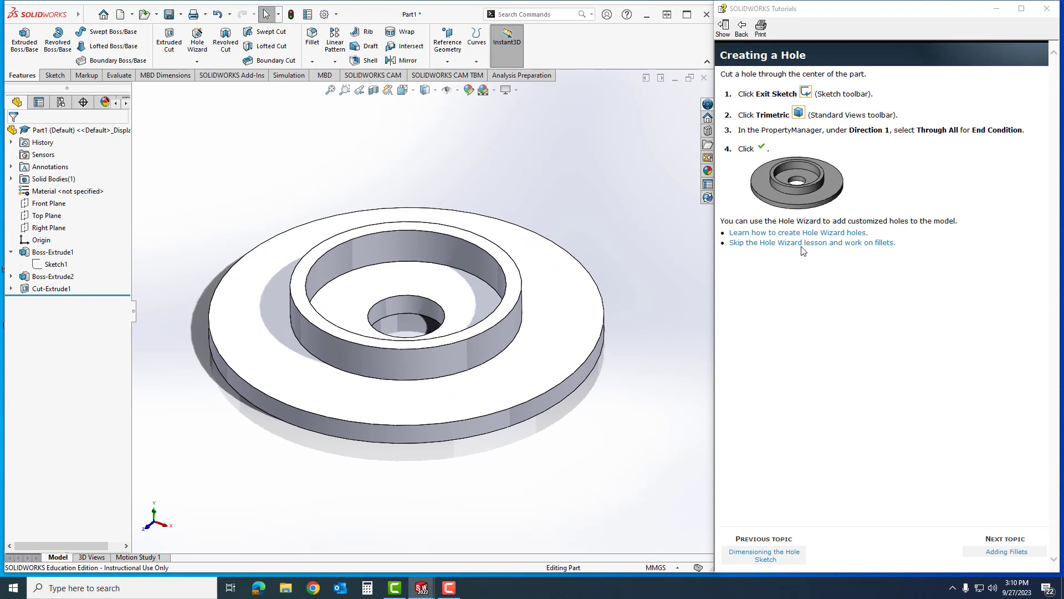
Step: Following the tutorial's Adding Fillets topic, switch to Trimetric view and fillet the ring boss's top face and the base's outside face with a 2 mm radius
click(1007, 552)
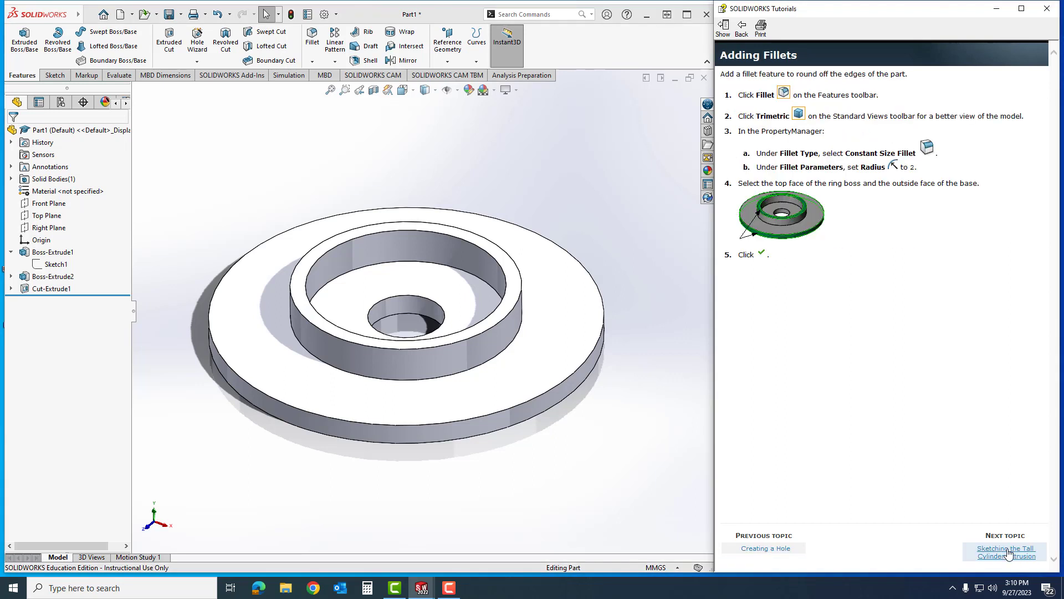
click(312, 39)
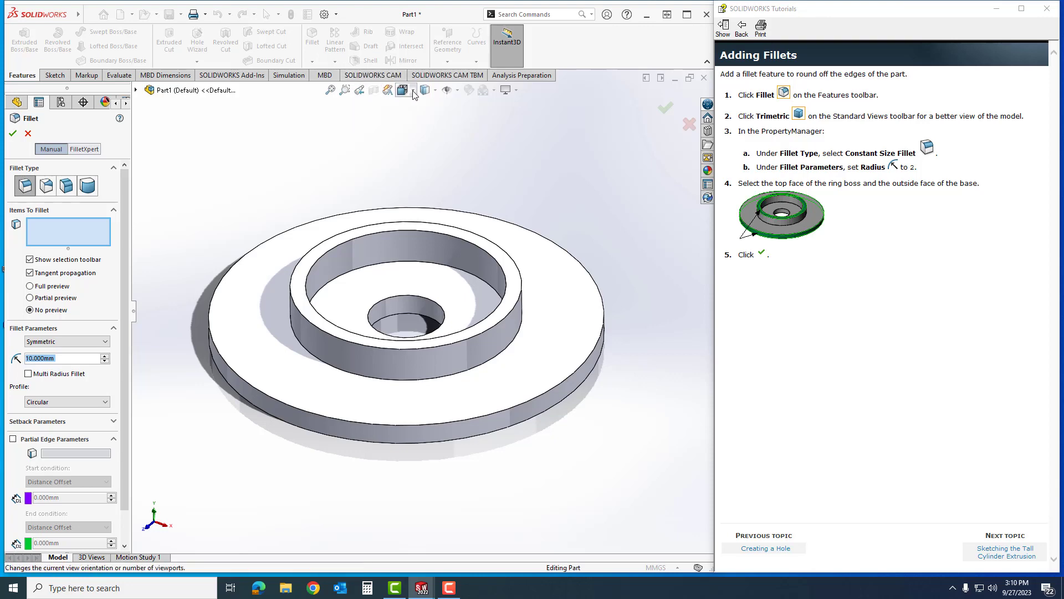
click(413, 93)
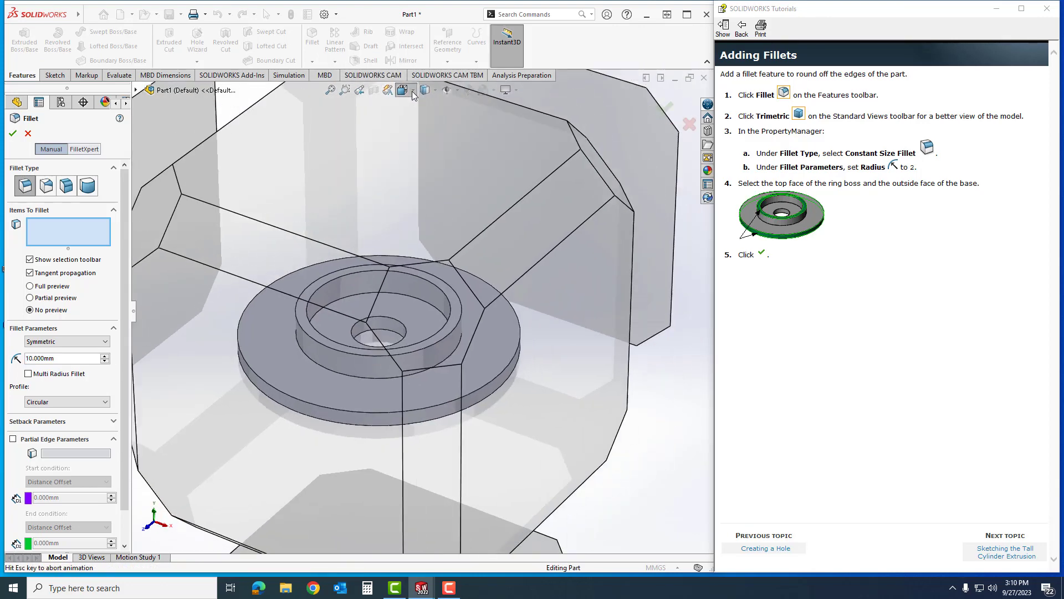
click(412, 91)
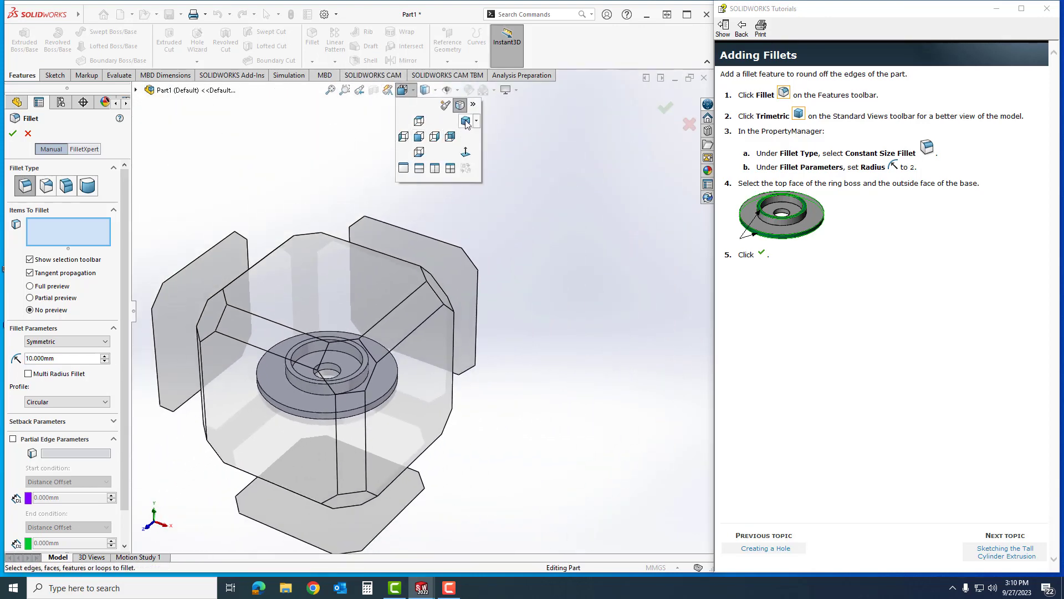
click(470, 136)
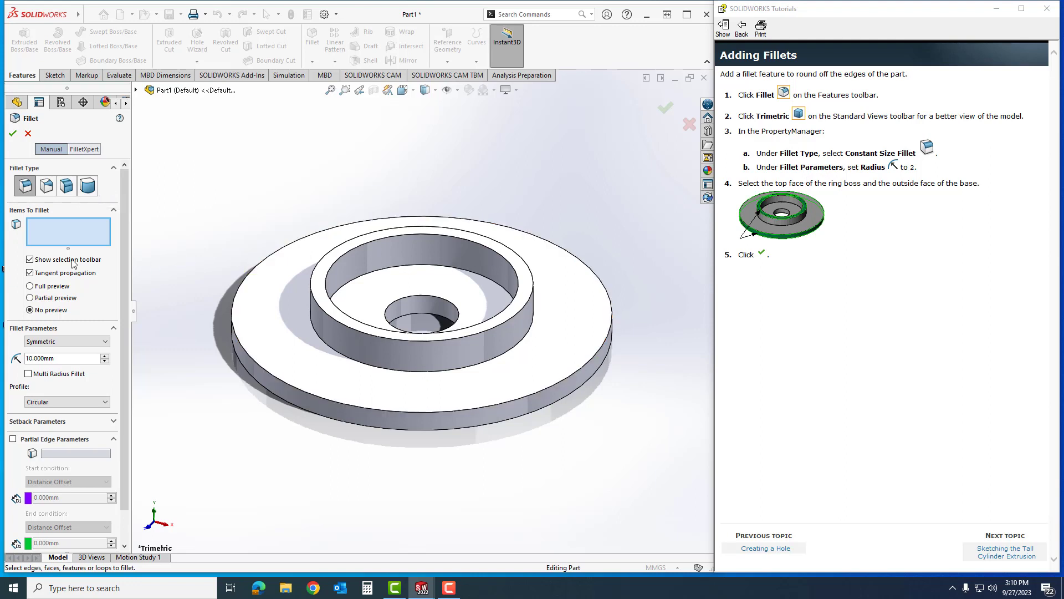
double_click(61, 359)
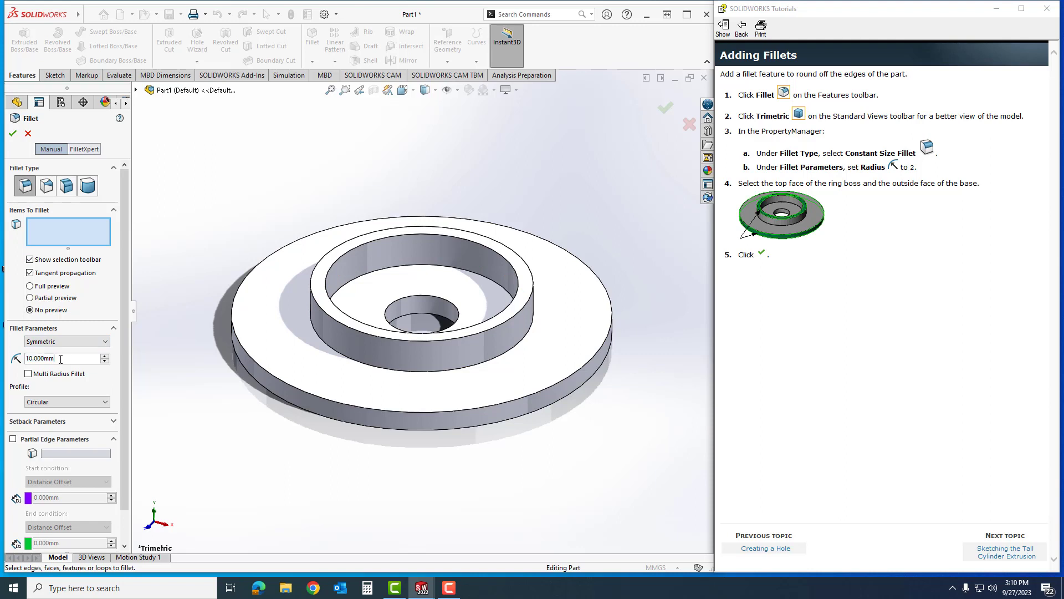
text(2)
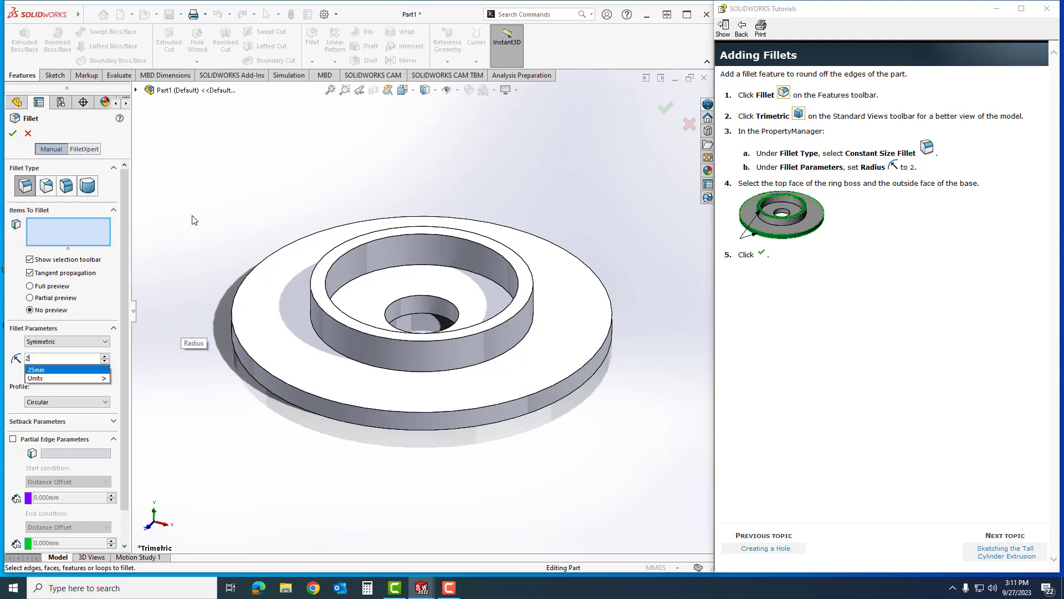
key(Return)
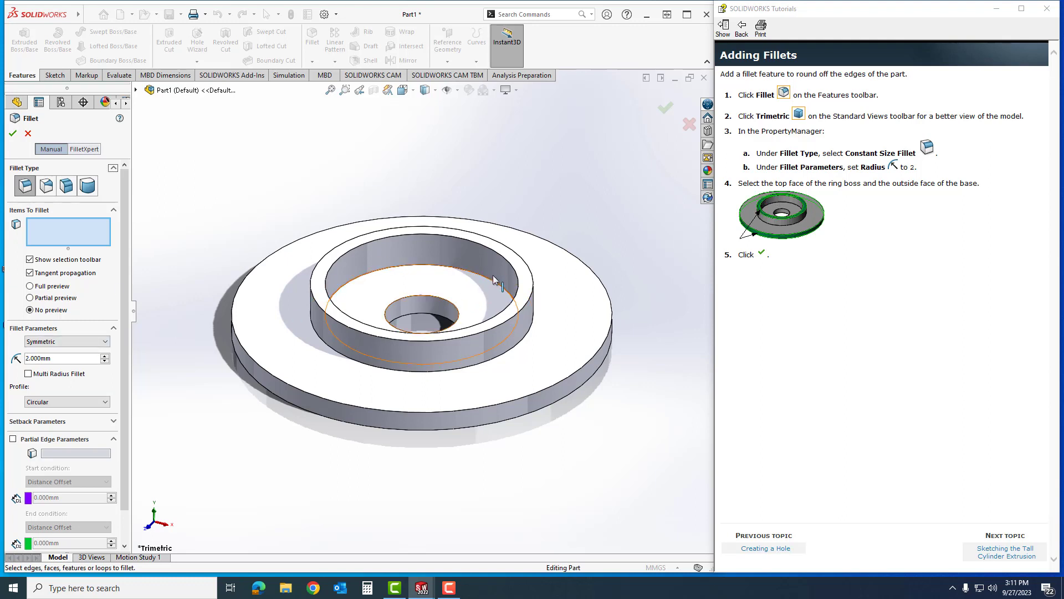
click(524, 280)
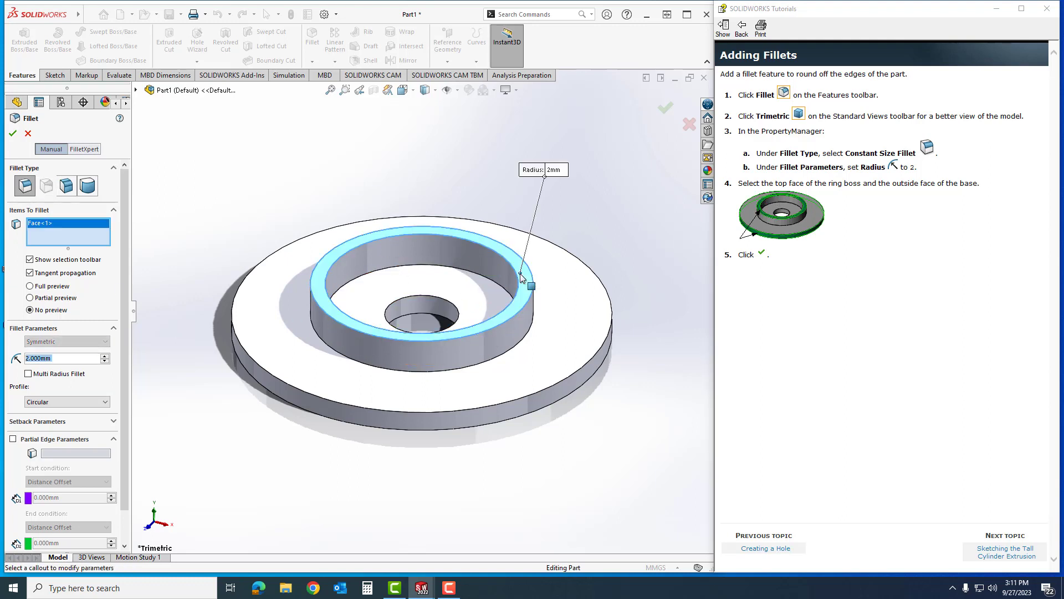
click(587, 375)
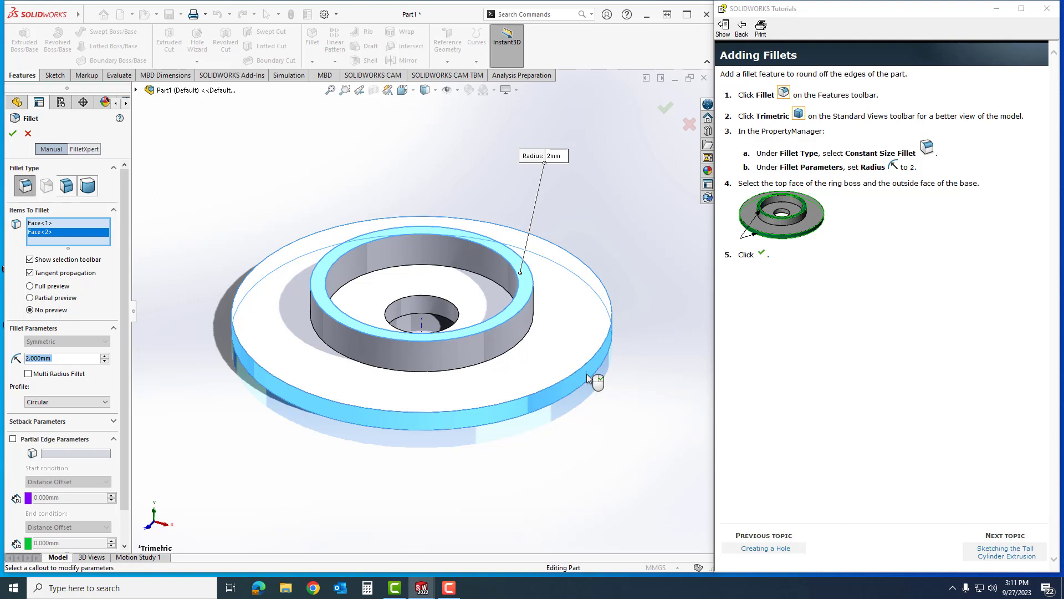
right_click(586, 373)
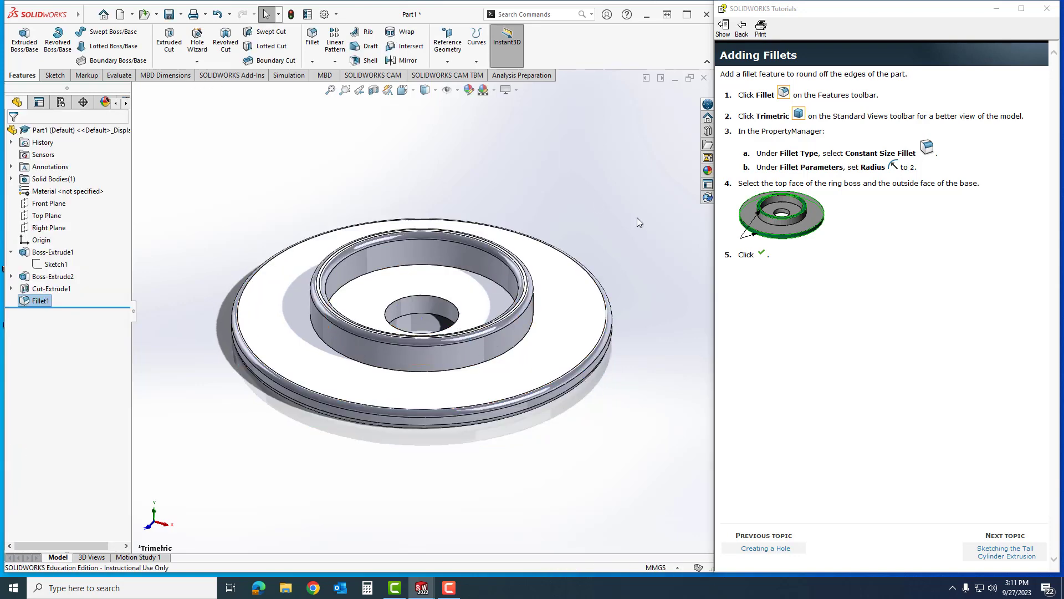
Step: Go to the tutorial's Sketching the Tall Cylinder Extrusion topic and start an Extruded Boss/Base sketch on the base disc's top face in Top view
click(990, 553)
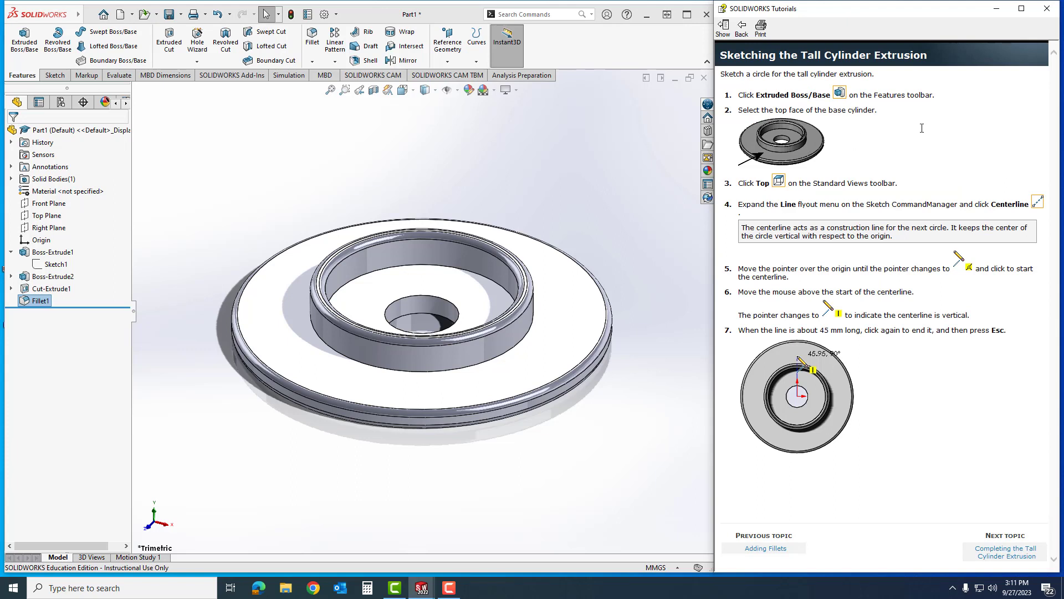
click(24, 50)
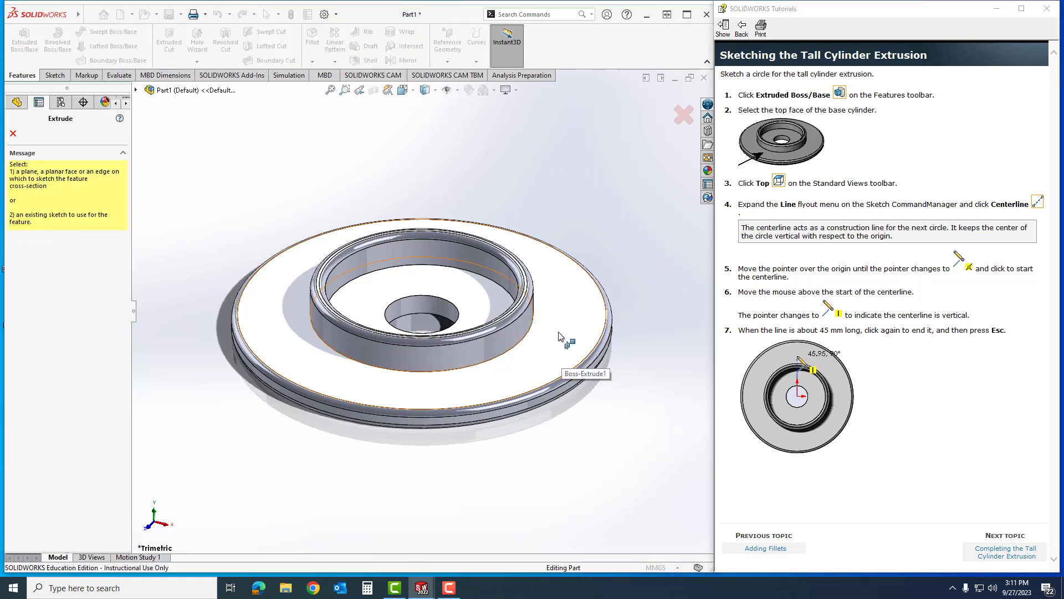
click(569, 303)
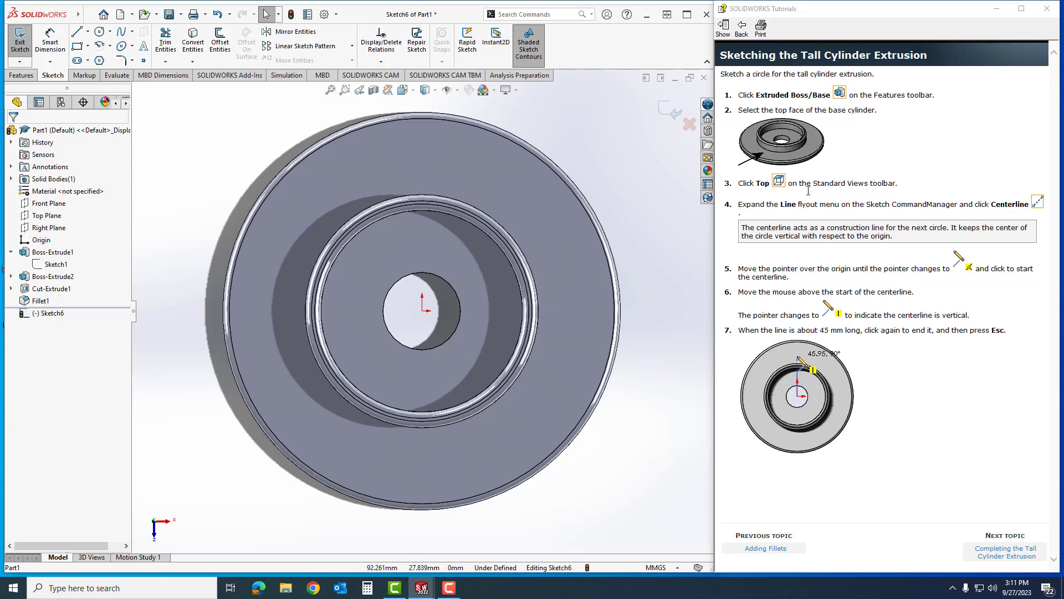
click(413, 93)
click(418, 123)
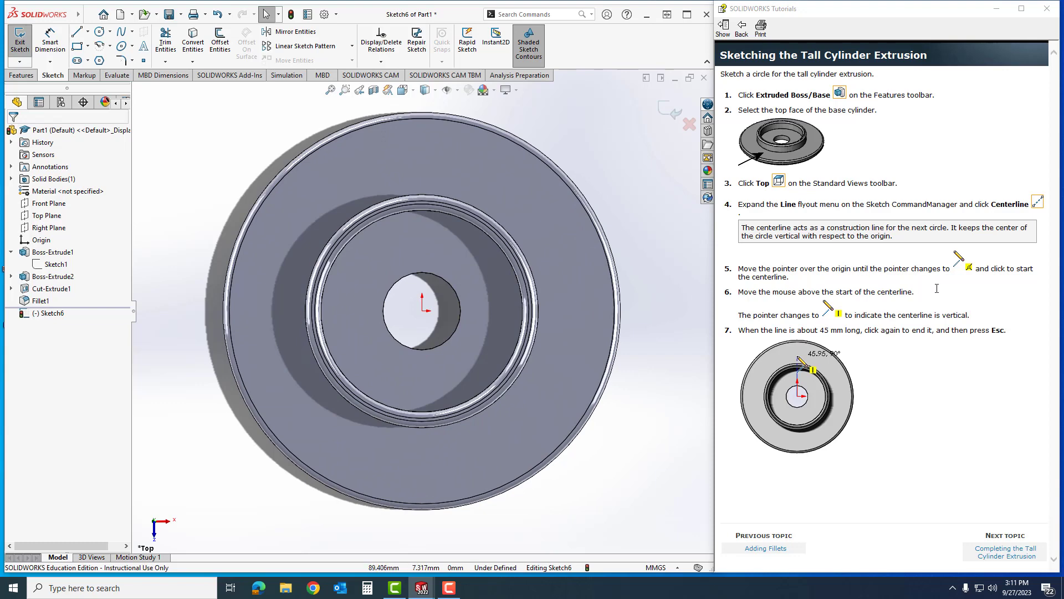
Step: Sketch a vertical centerline about 45 mm long upward from the origin and end the line command
click(91, 32)
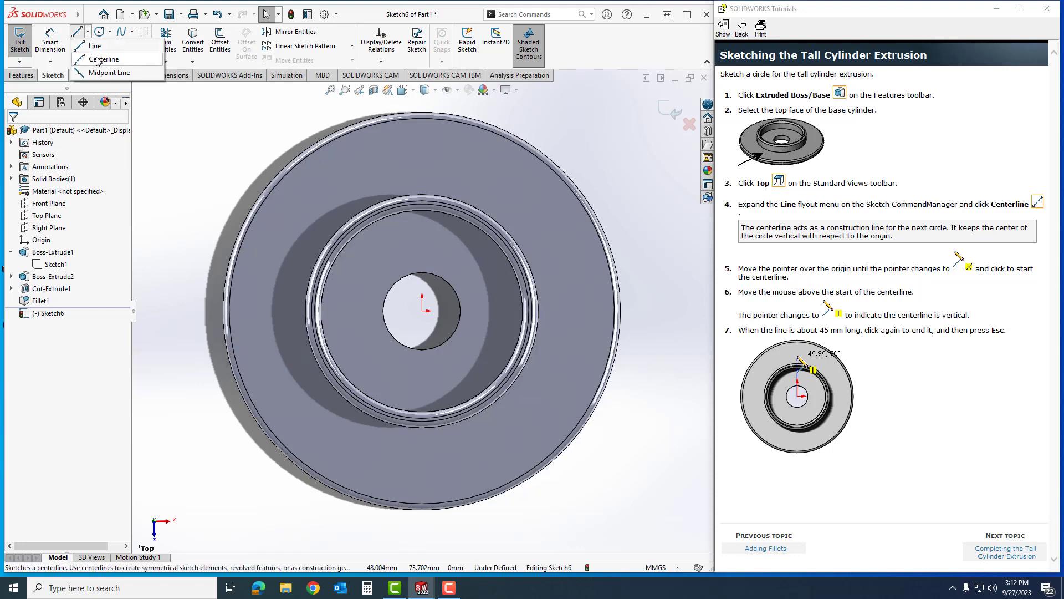
click(99, 59)
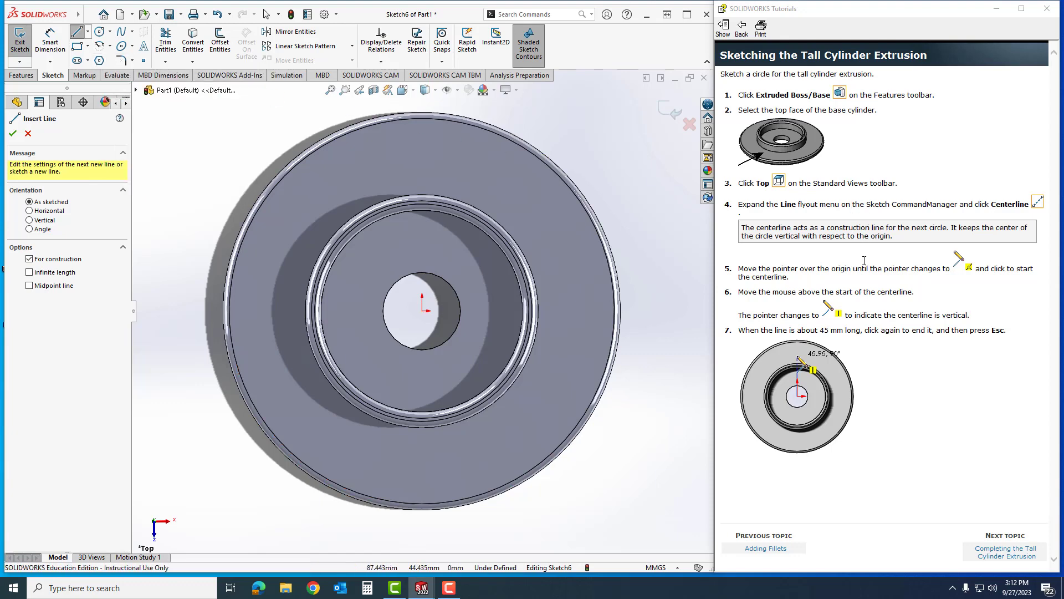
click(422, 310)
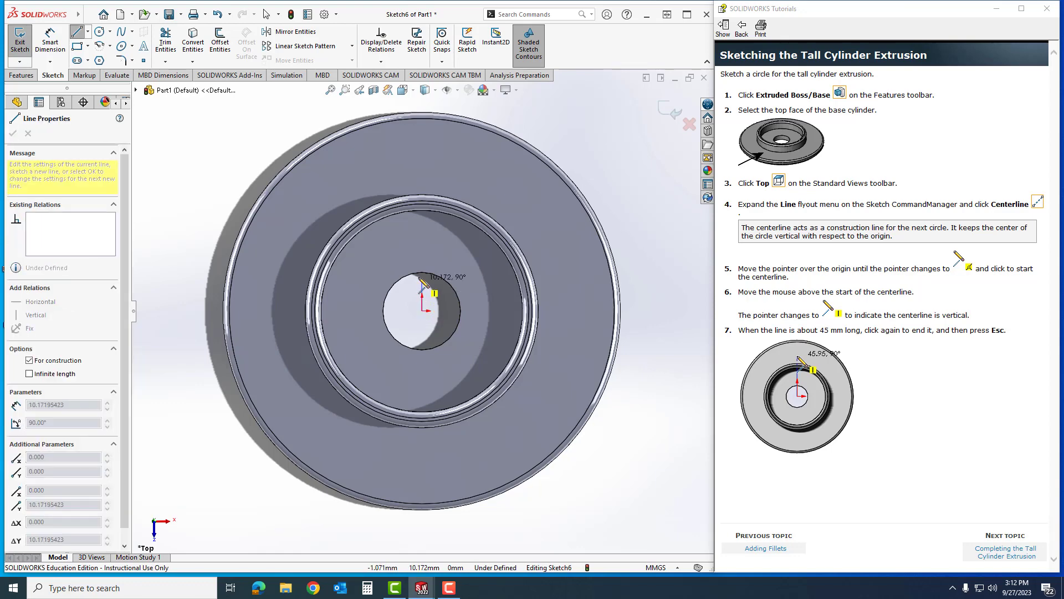
click(422, 172)
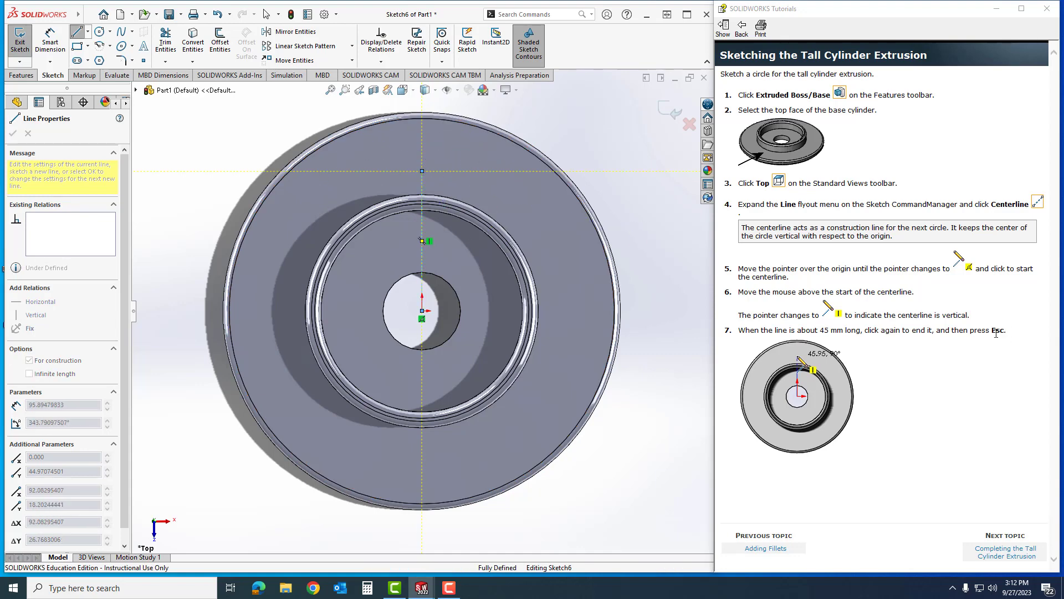
key(Escape)
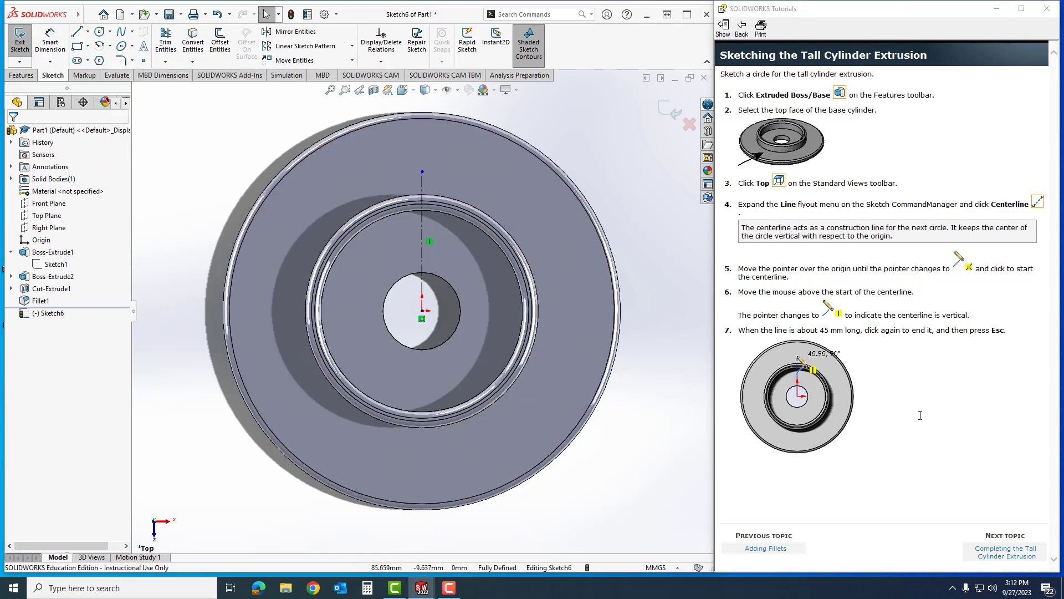
Step: Following the tutorial's Completing the Tall Cylinder Extrusion topic, sketch a circle with a radius of about 16.9 mm centered on the centerline's upper endpoint
click(1004, 552)
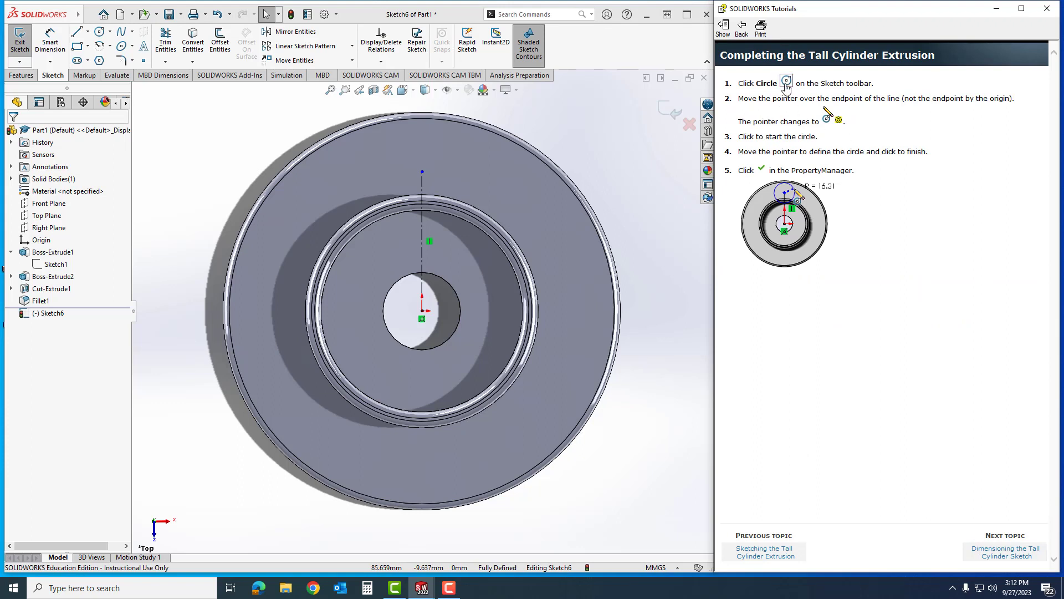
click(99, 32)
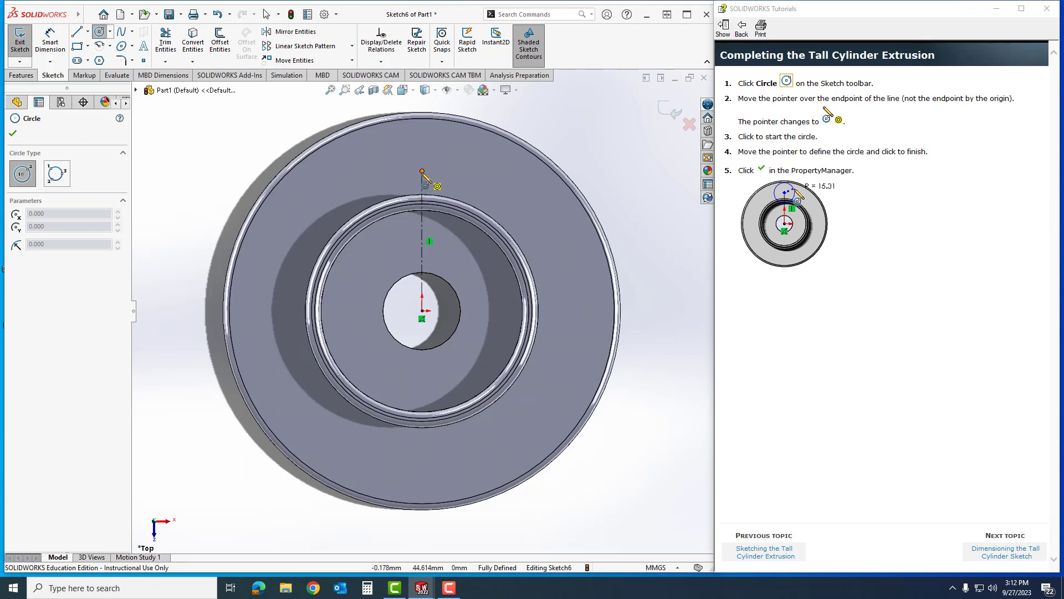
click(422, 172)
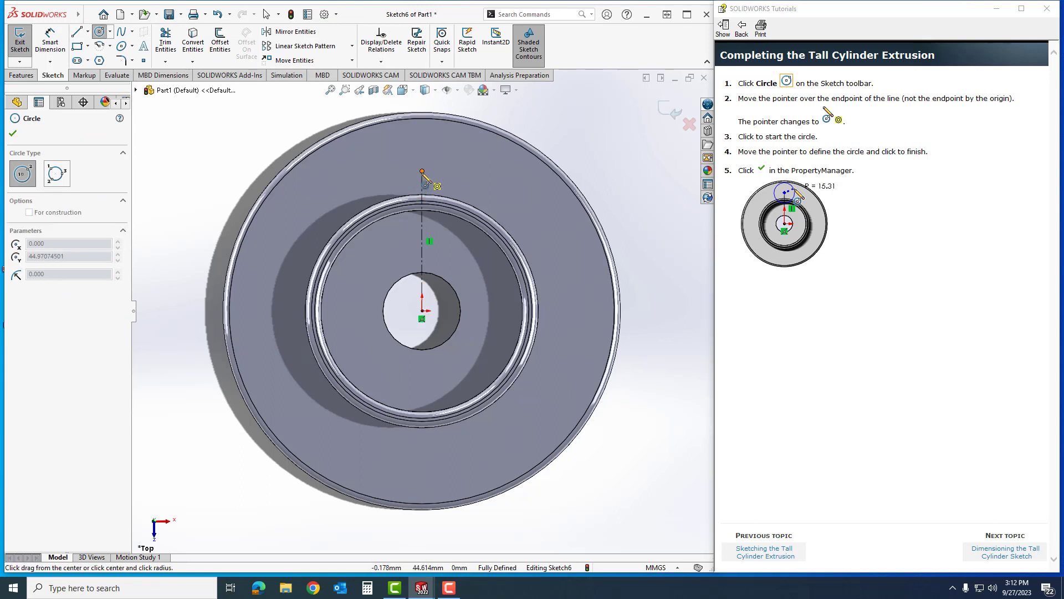
click(468, 148)
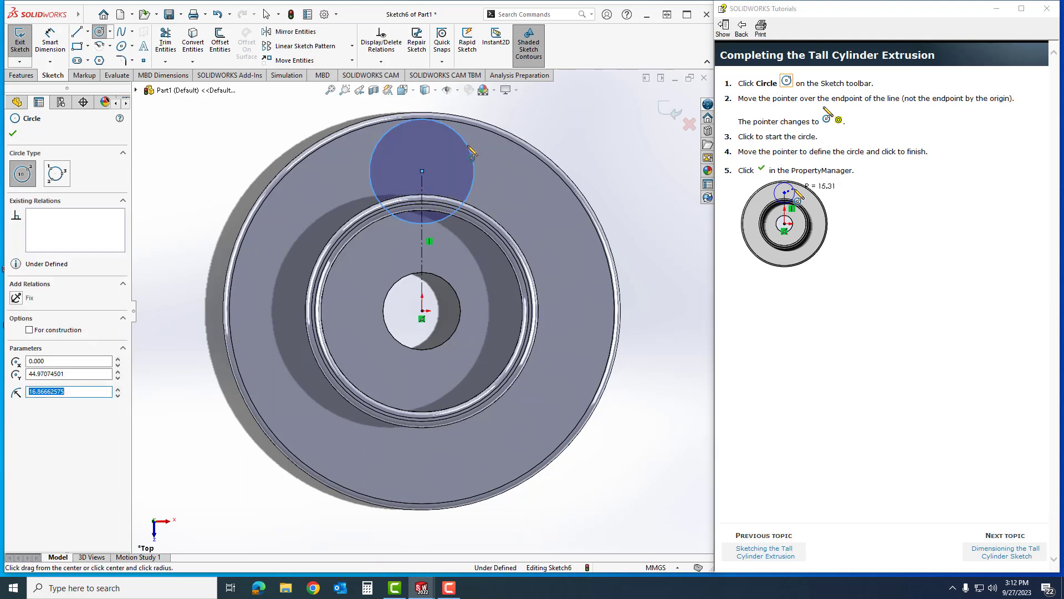
click(12, 133)
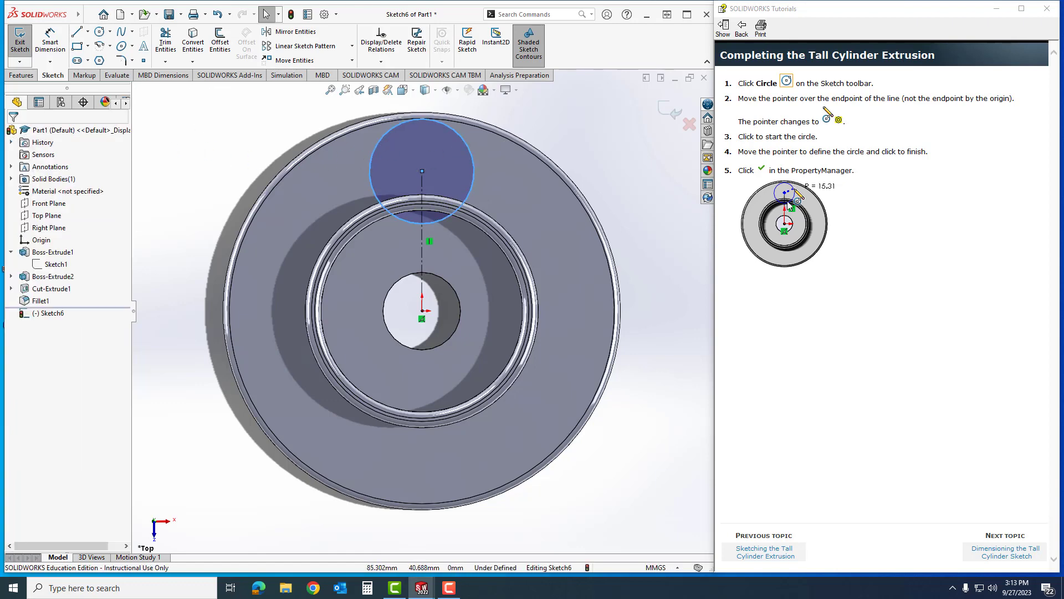
Step: Following the tutorial's Dimensioning the Tall Cylinder Sketch topic, dimension the new circle's diameter with Smart Dimension and set it to 27 mm
click(1005, 552)
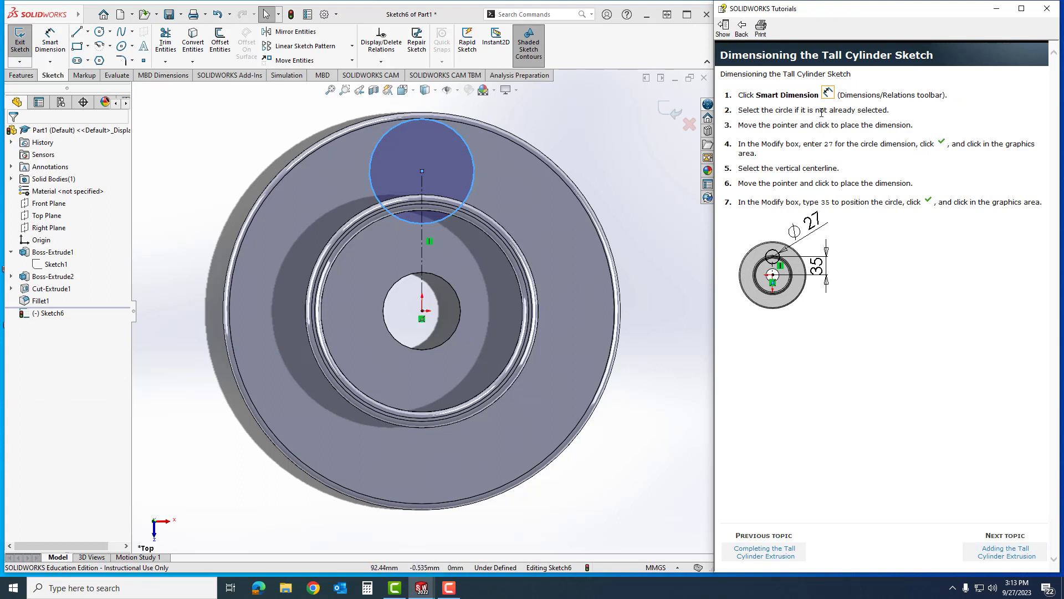
click(50, 39)
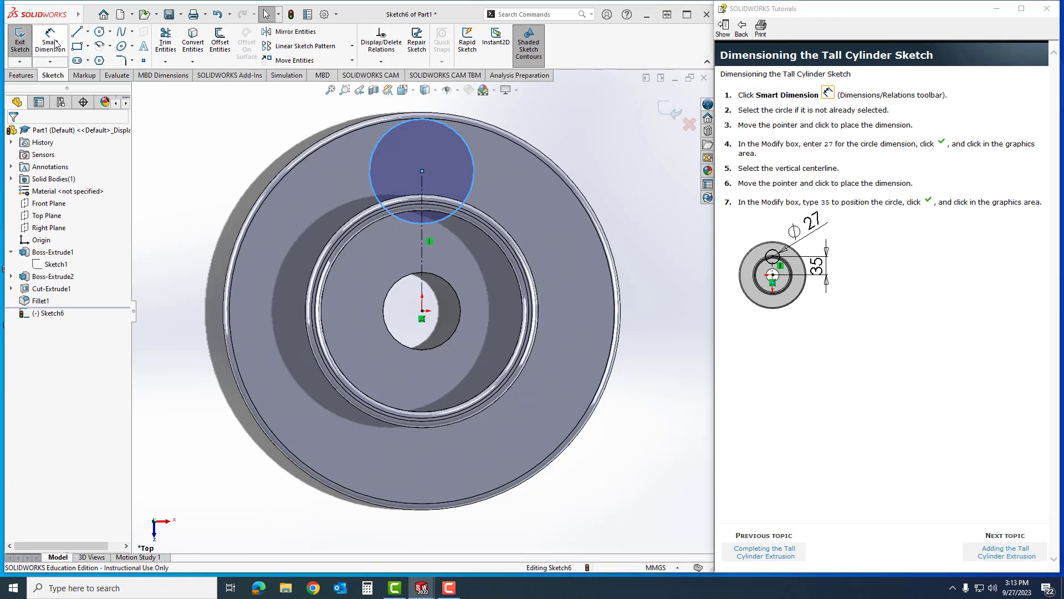
click(473, 163)
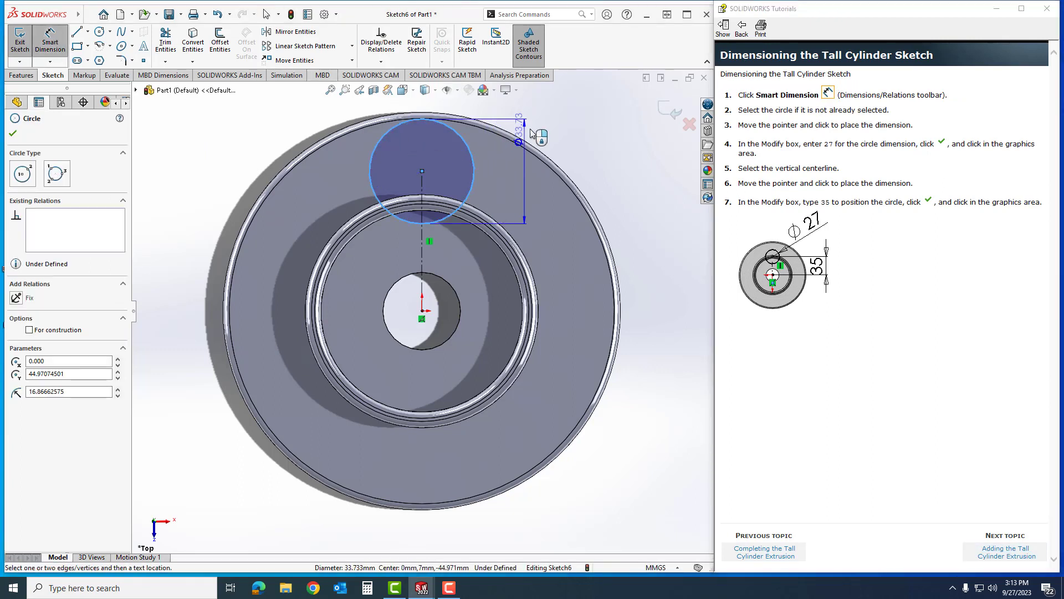
click(583, 104)
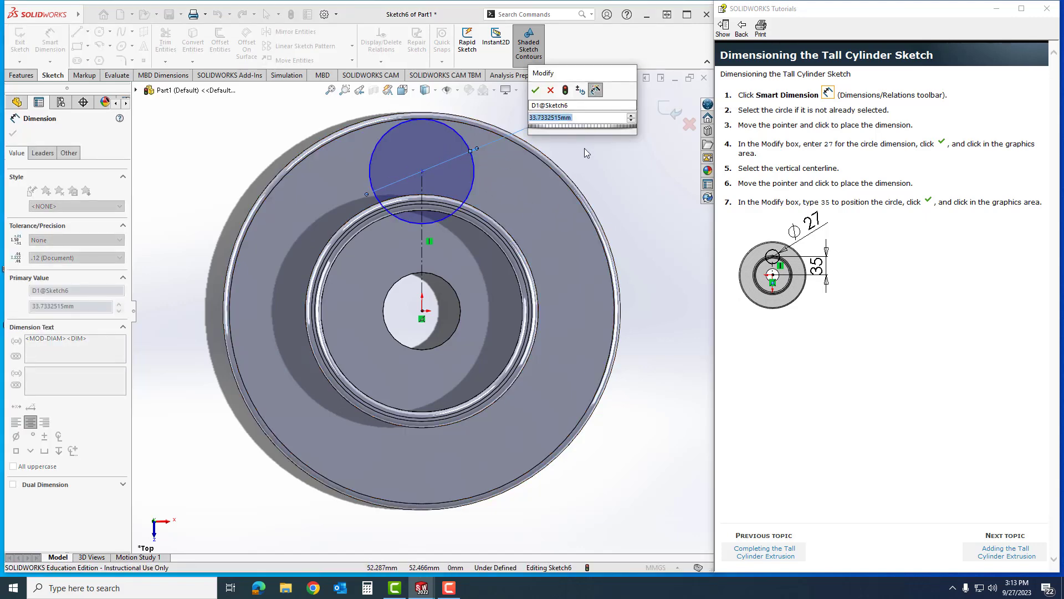
text(27)
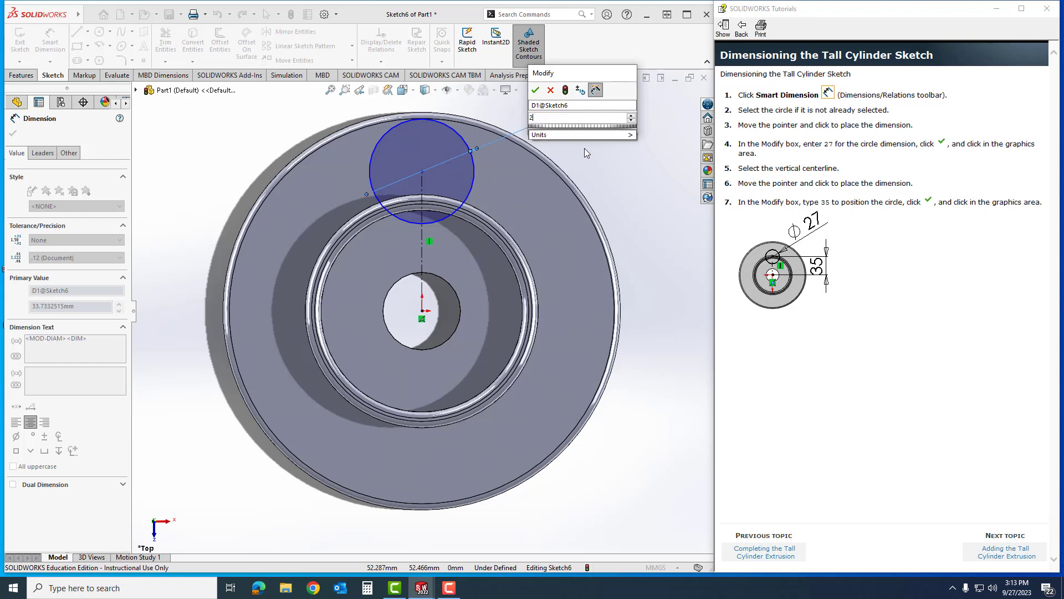
click(537, 90)
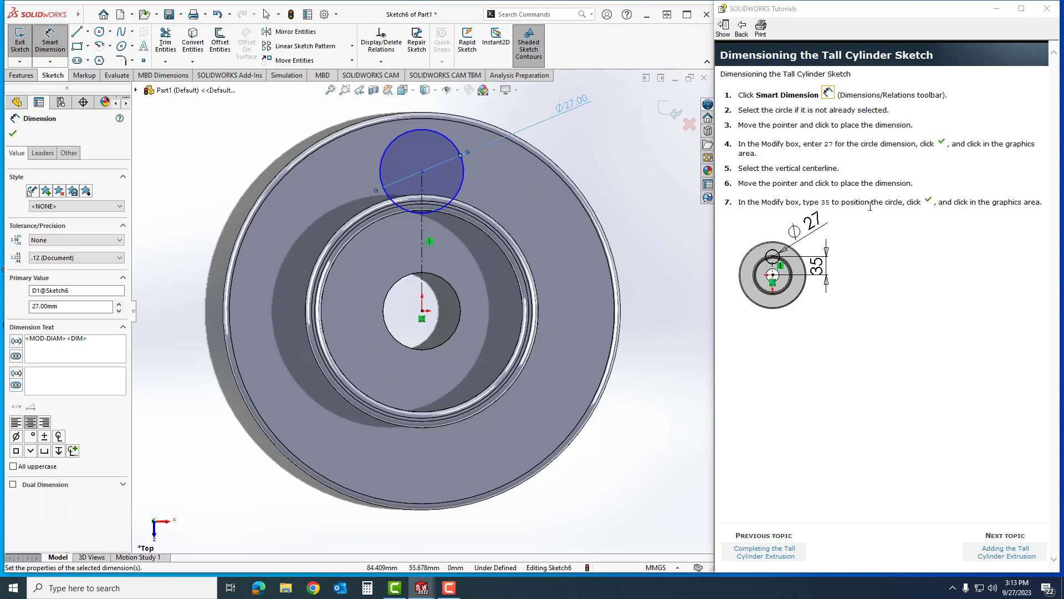
Step: Dimension the vertical centerline's length beside the disc and set it to 35 mm to position the circle
click(423, 272)
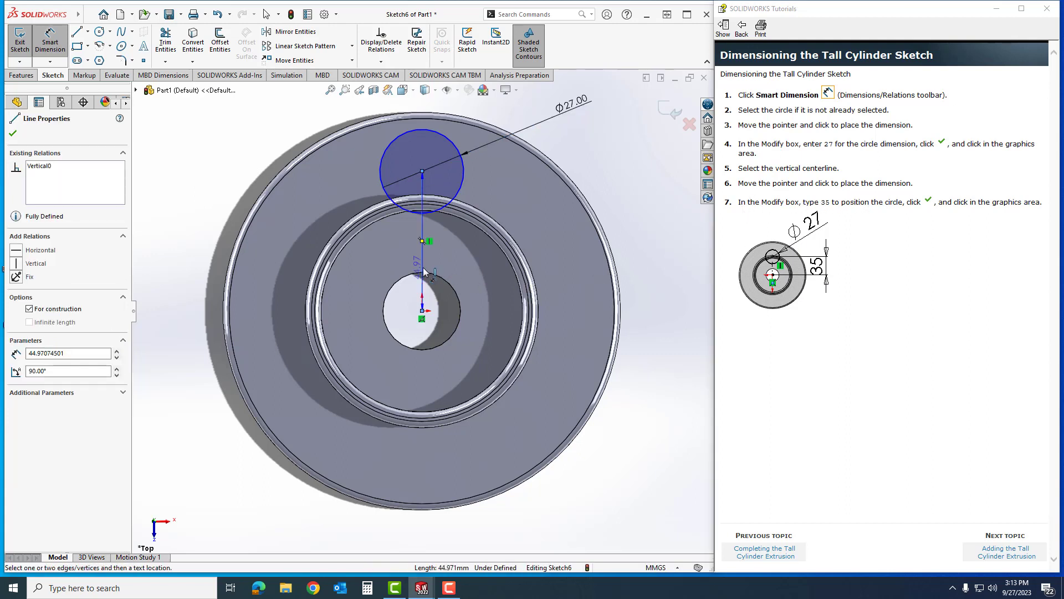
click(641, 252)
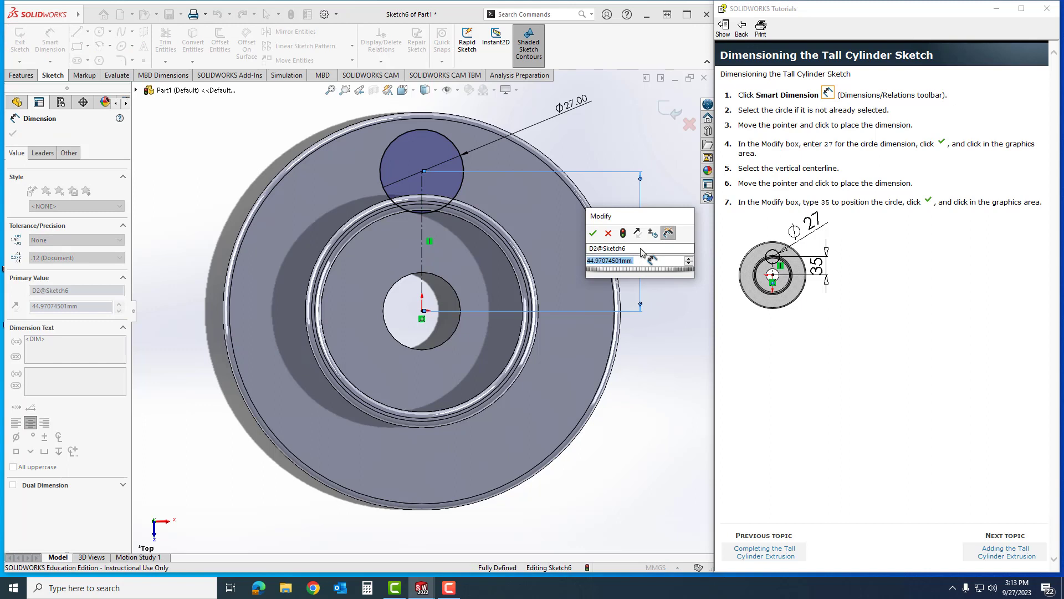
text(35)
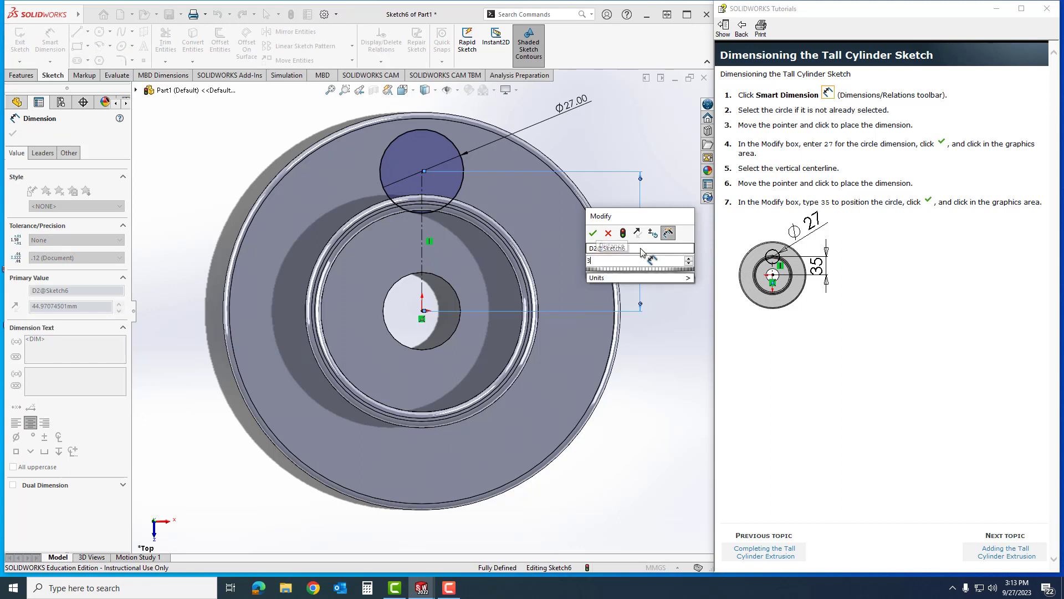
click(592, 233)
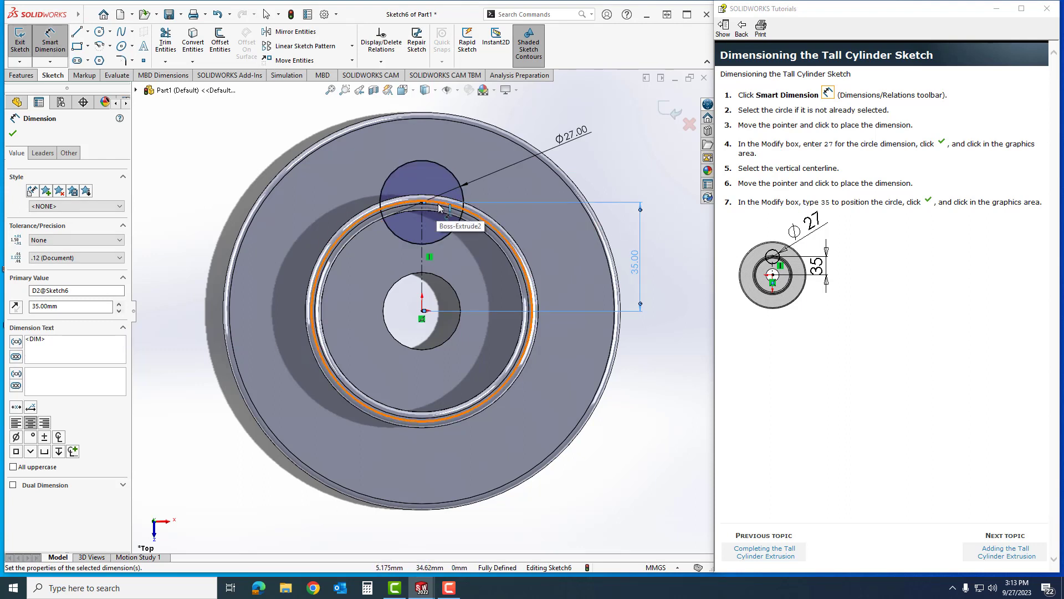
Step: Following the tutorial's Adding the Tall Cylinder Extrusion topic, exit the sketch and extrude the circle upward Blind to 30 mm, in Trimetric view
click(1019, 560)
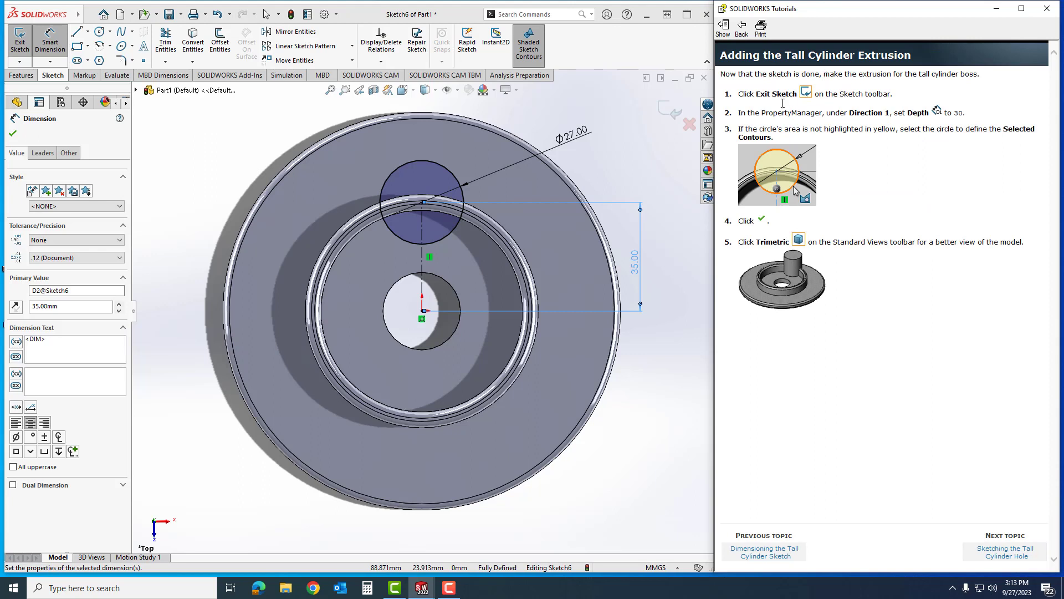
click(18, 40)
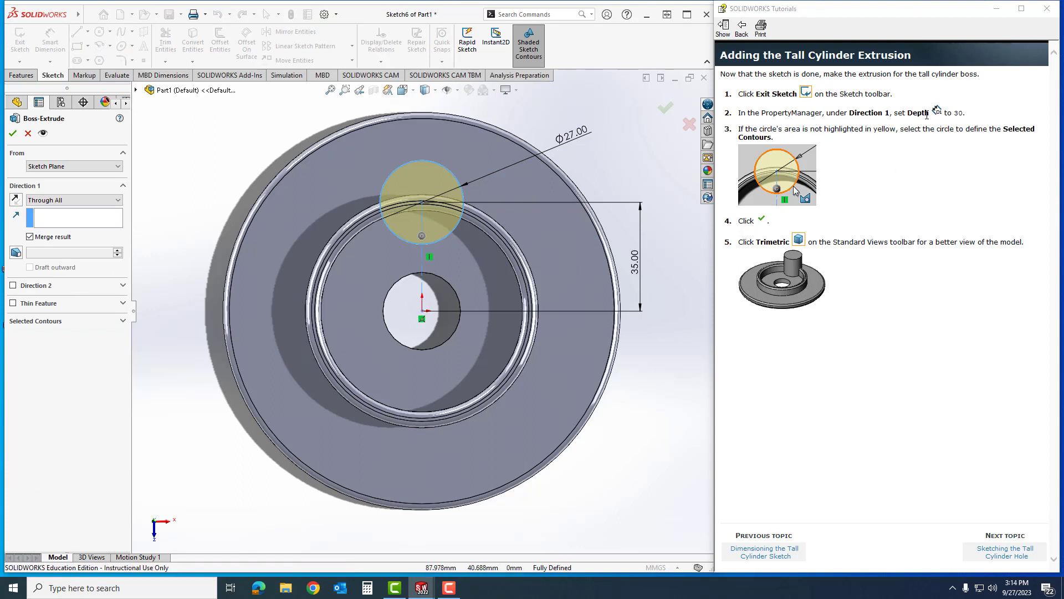
click(74, 201)
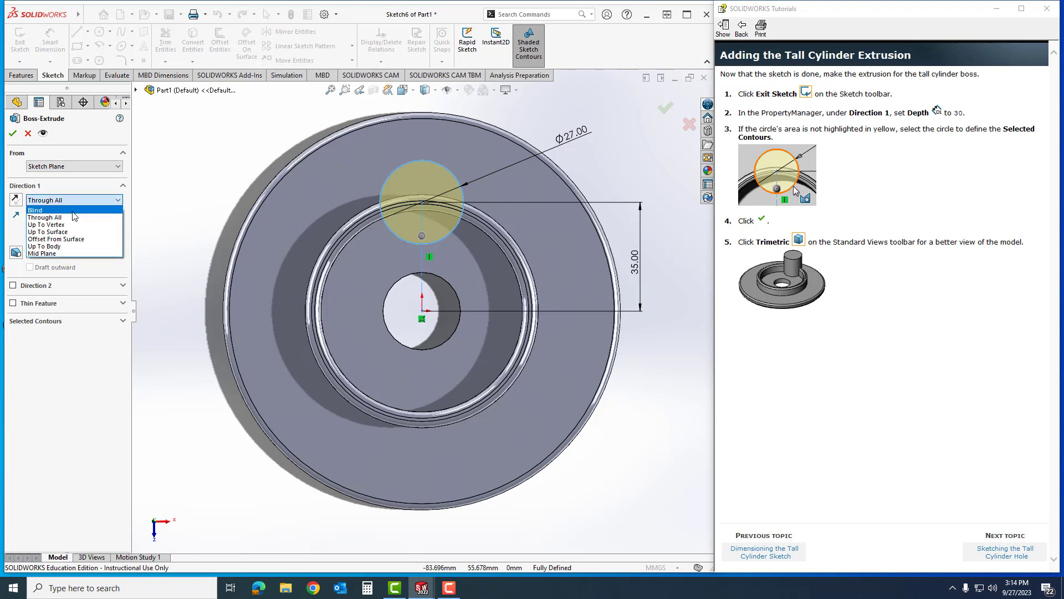
click(72, 212)
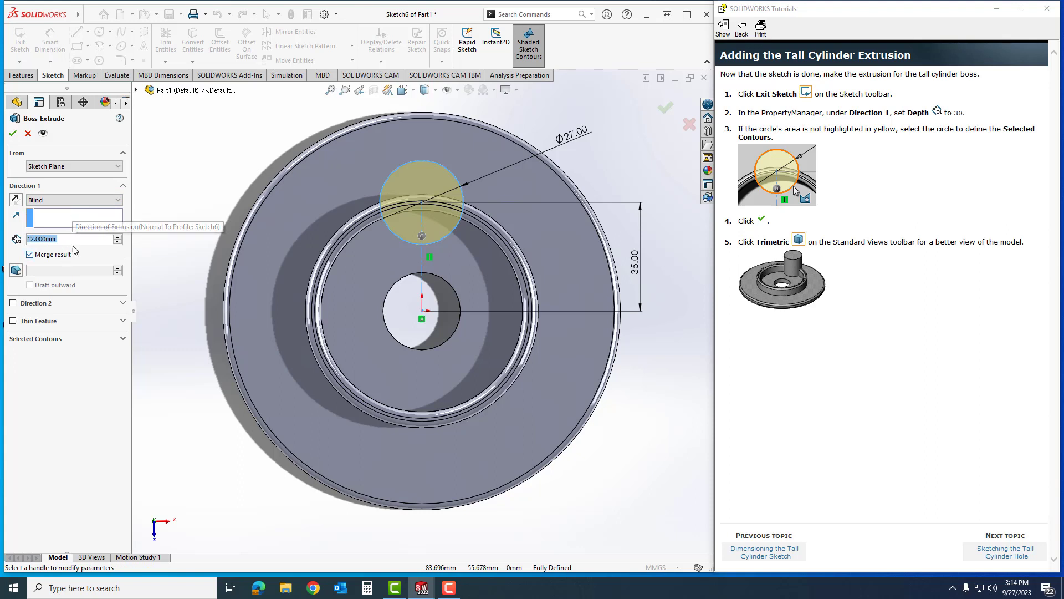
text(30)
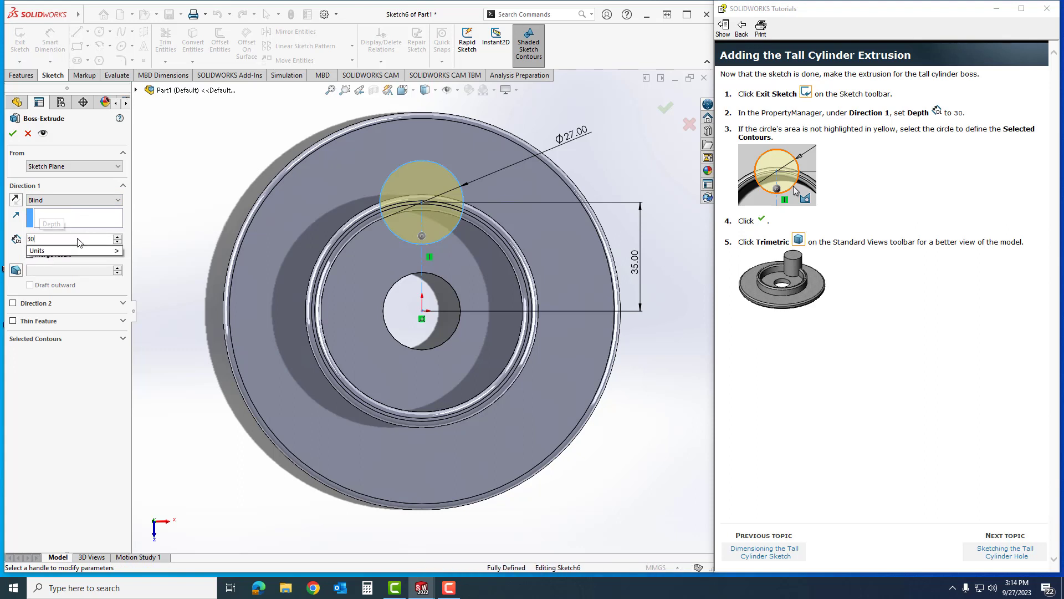
click(72, 370)
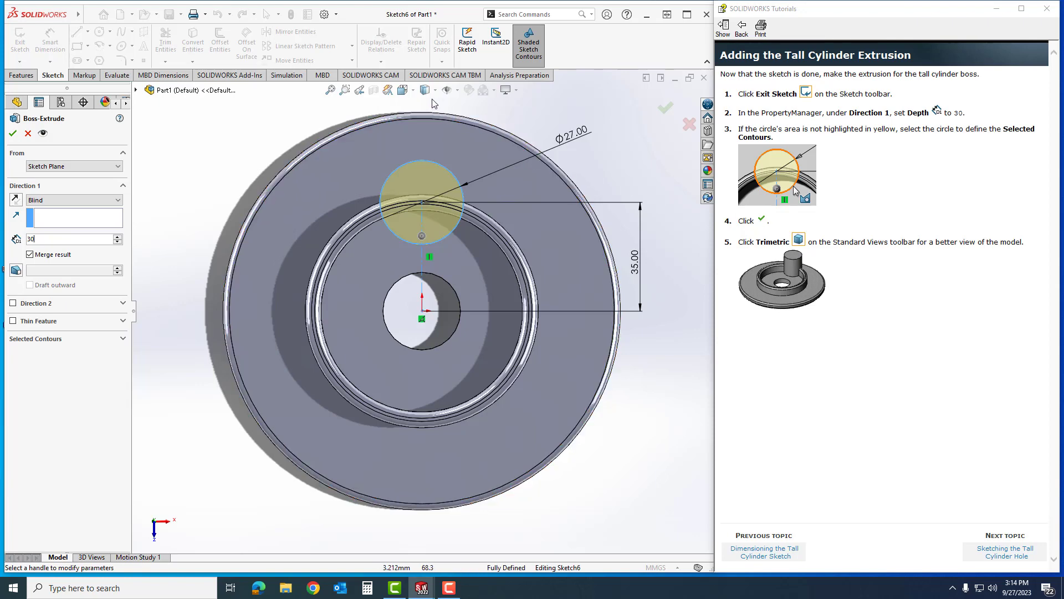
click(413, 96)
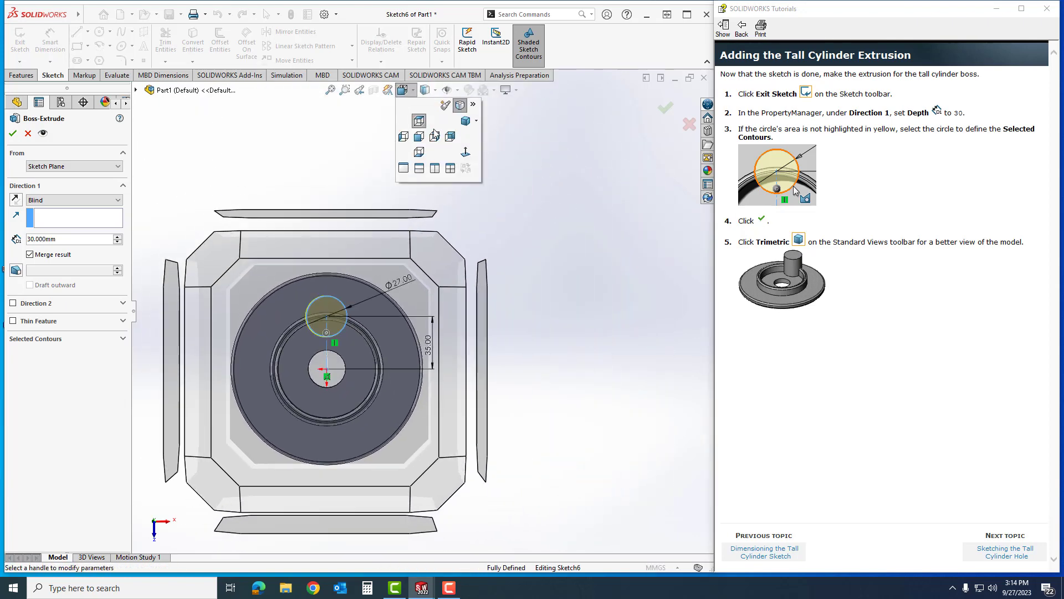
click(465, 123)
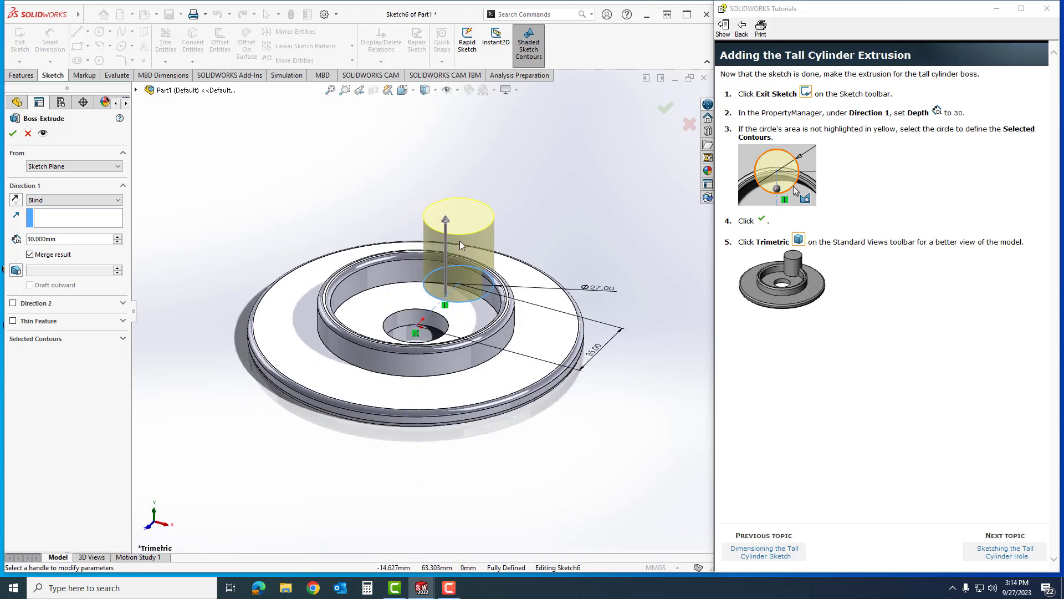
click(16, 199)
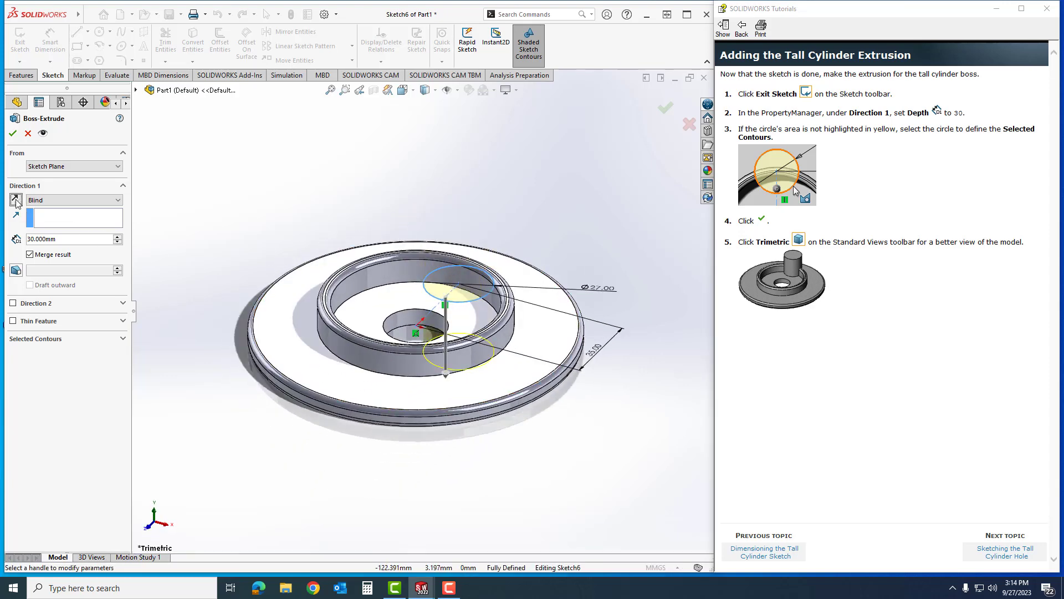
click(16, 199)
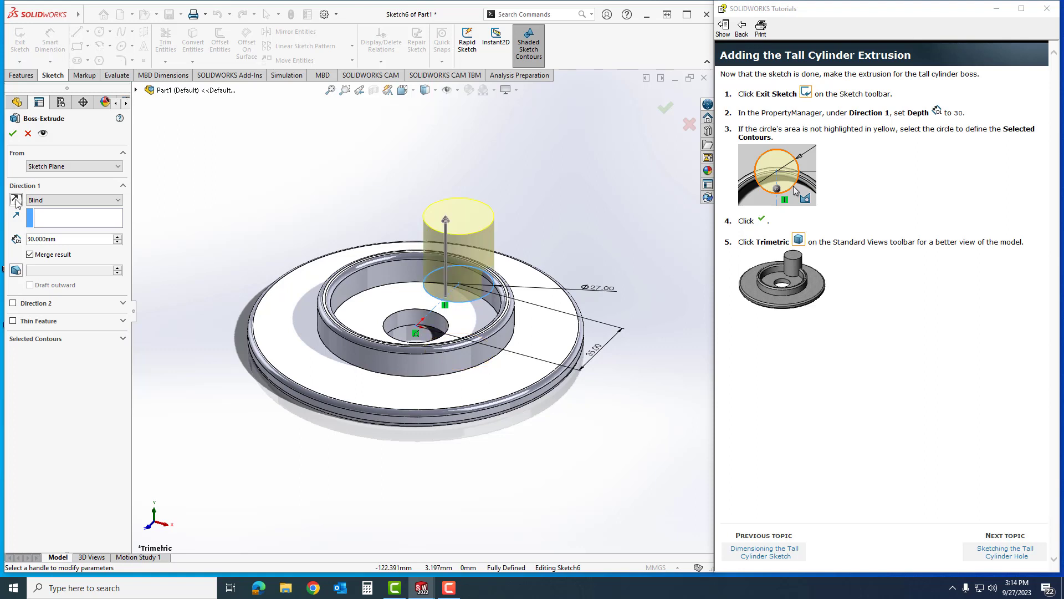
click(12, 134)
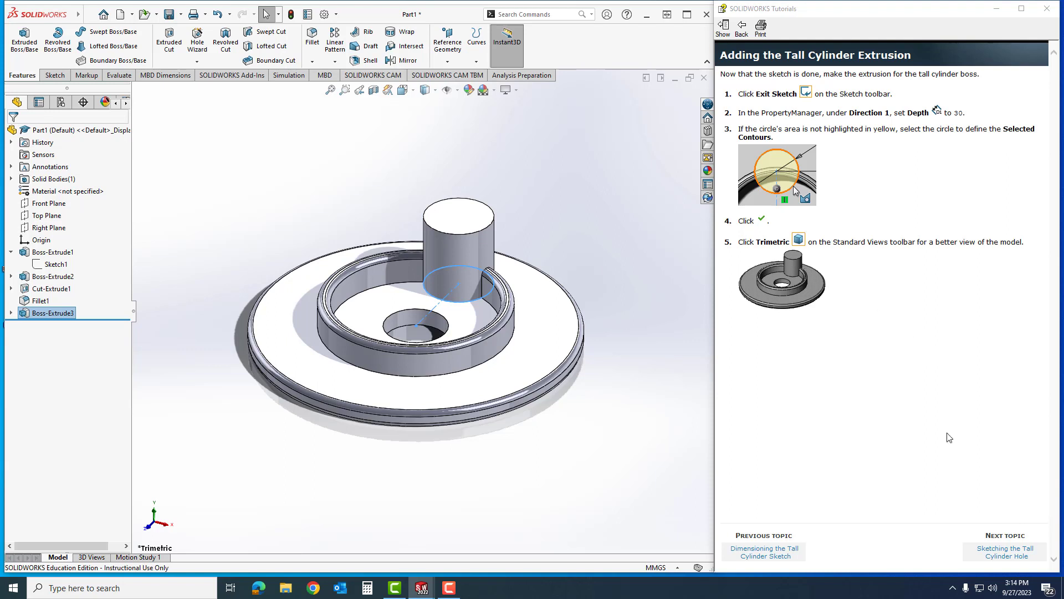
Step: Go to the tutorial's Sketching the Tall Cylinder Hole topic and start an Extruded Cut sketch on the tall cylinder's top face
click(1012, 556)
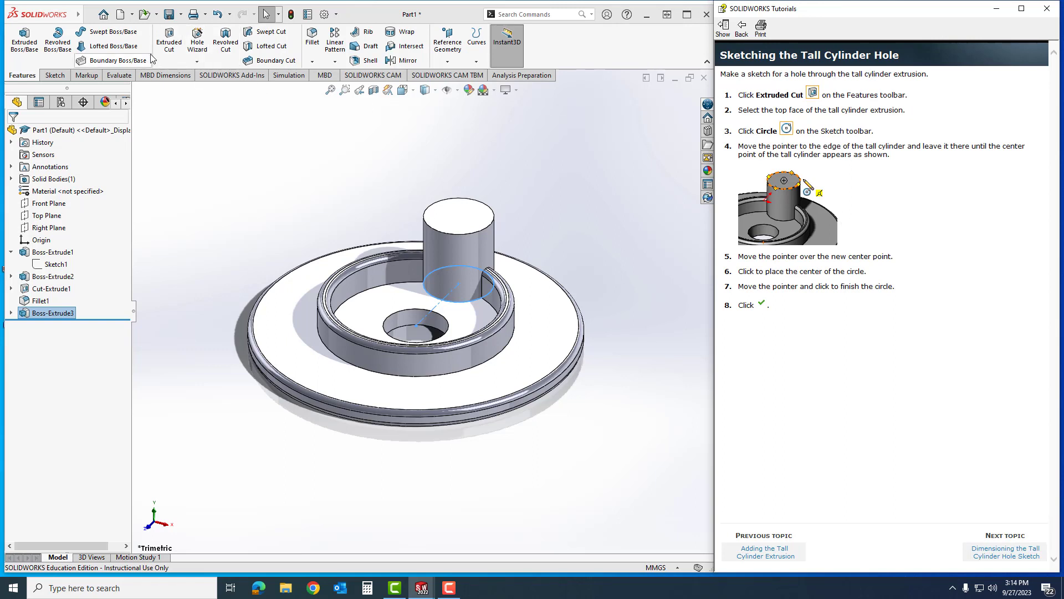
click(170, 48)
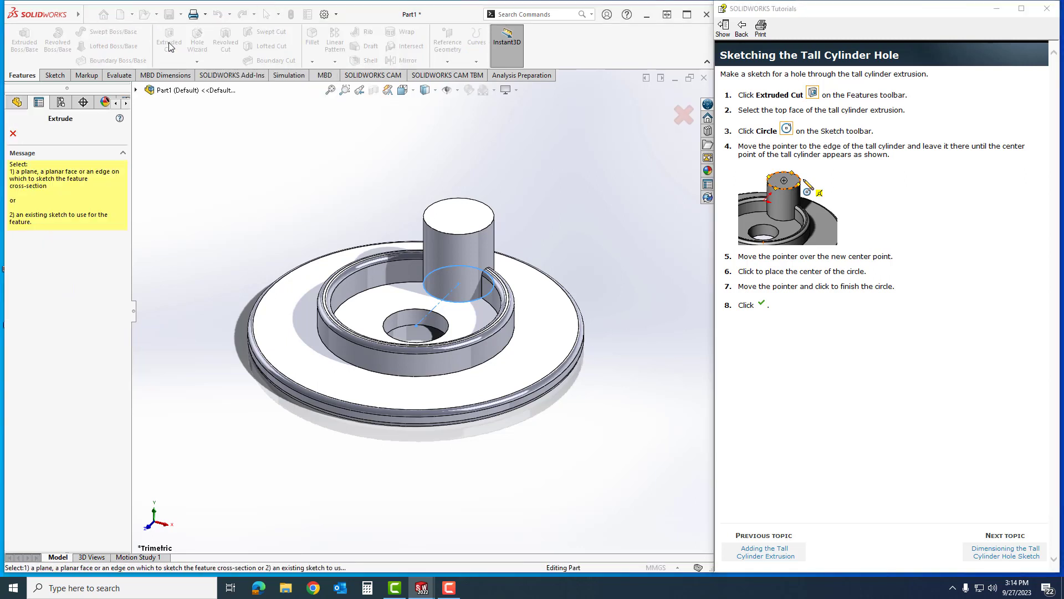
click(459, 219)
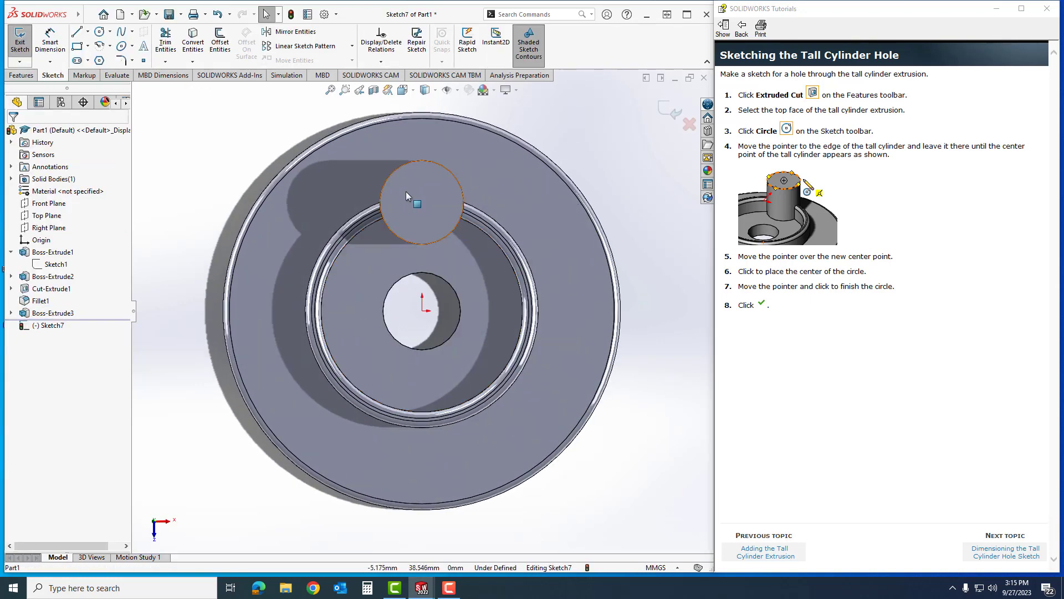
click(403, 89)
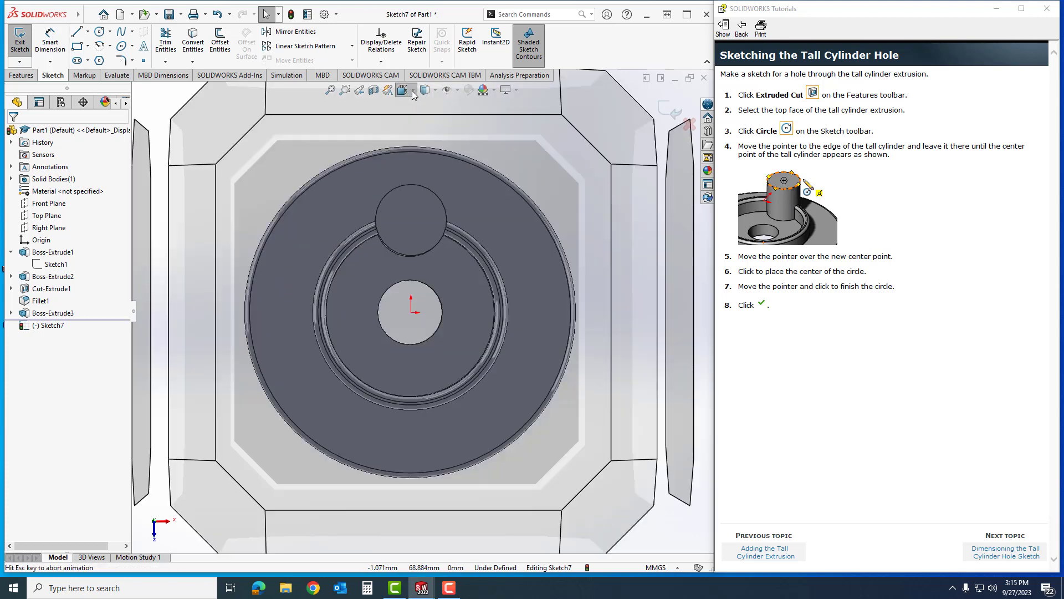
click(412, 92)
click(464, 123)
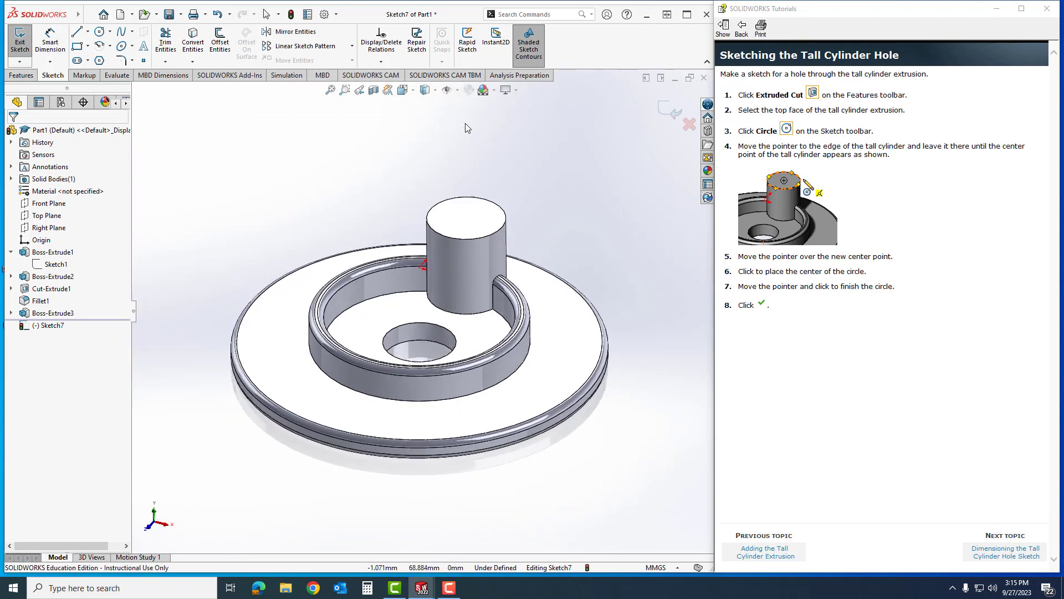
click(411, 93)
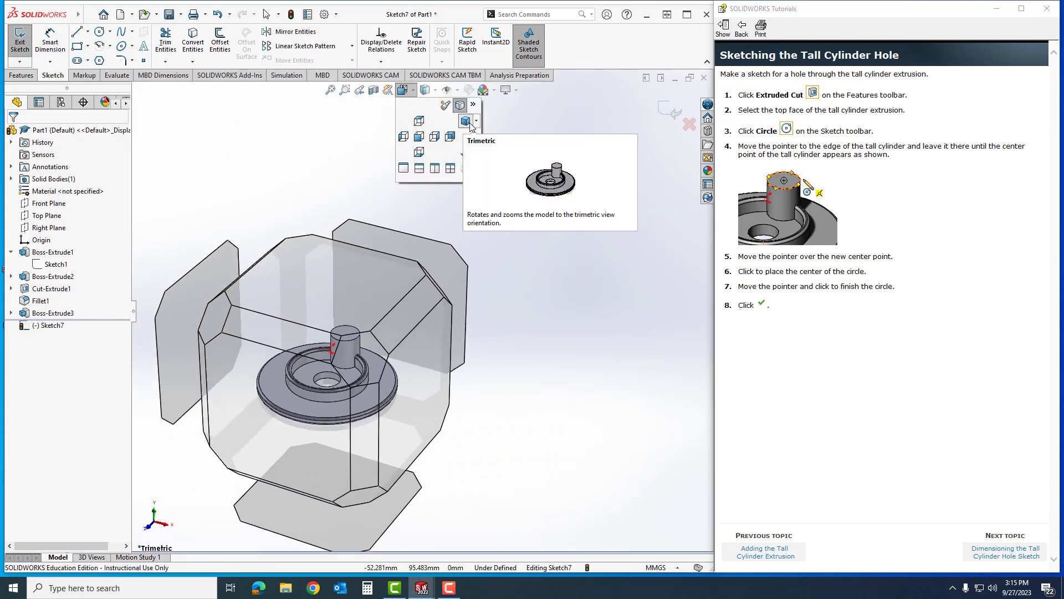
click(469, 122)
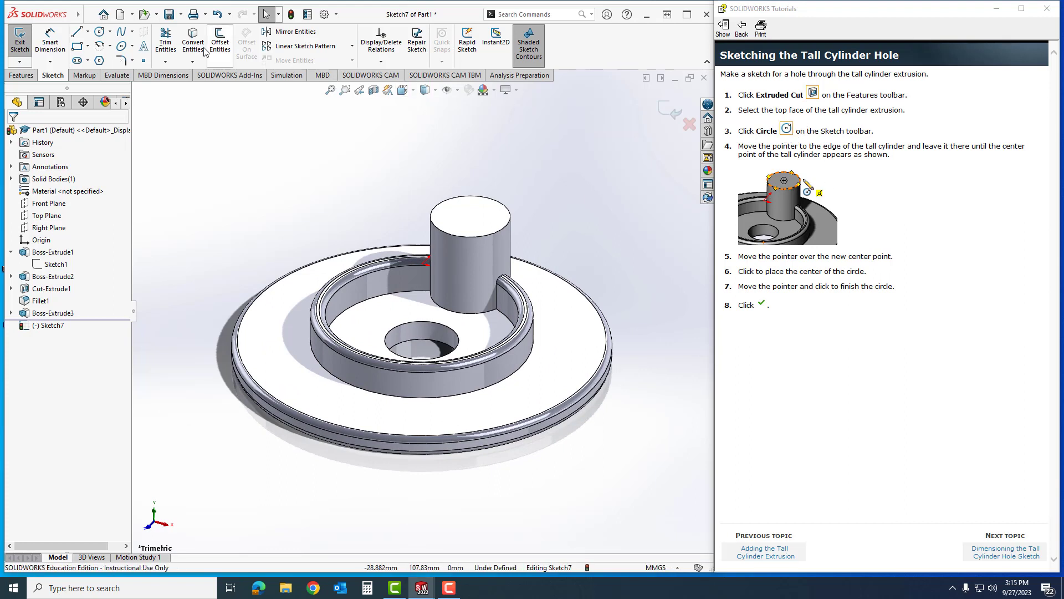
click(100, 33)
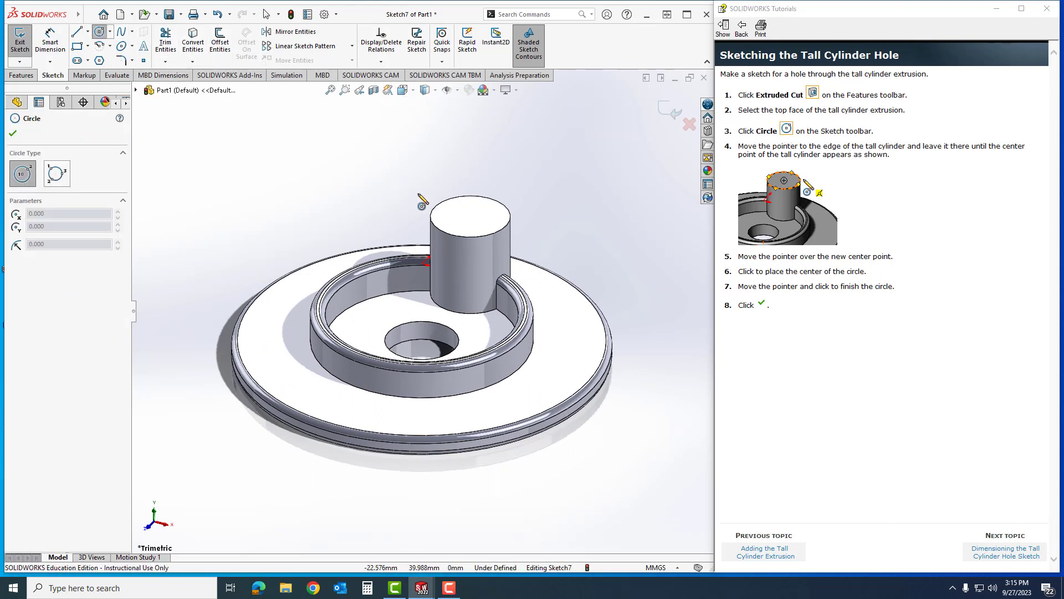
mouse_move(436, 204)
click(470, 216)
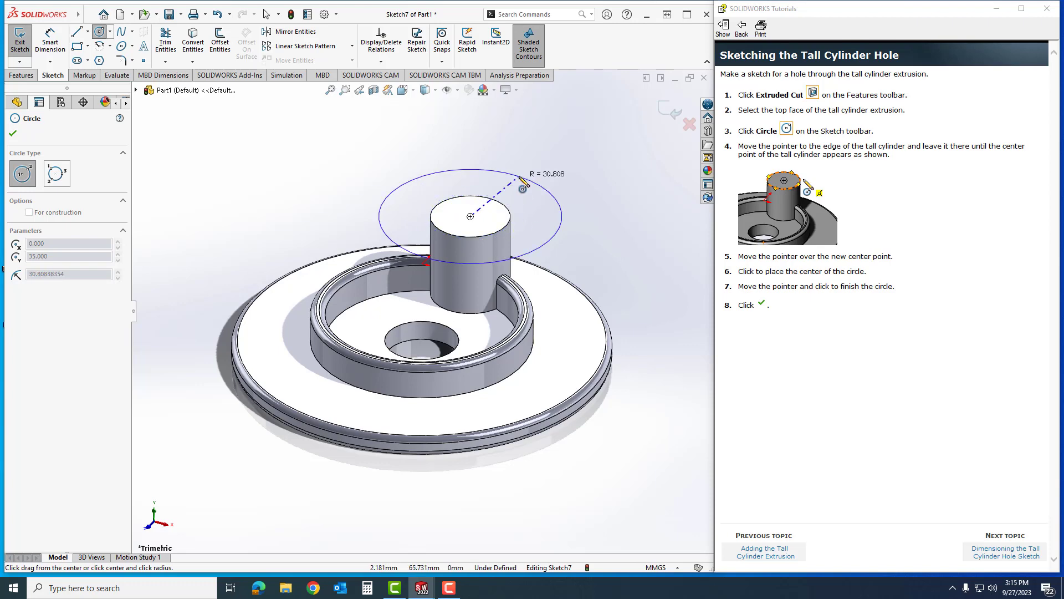
key(Escape)
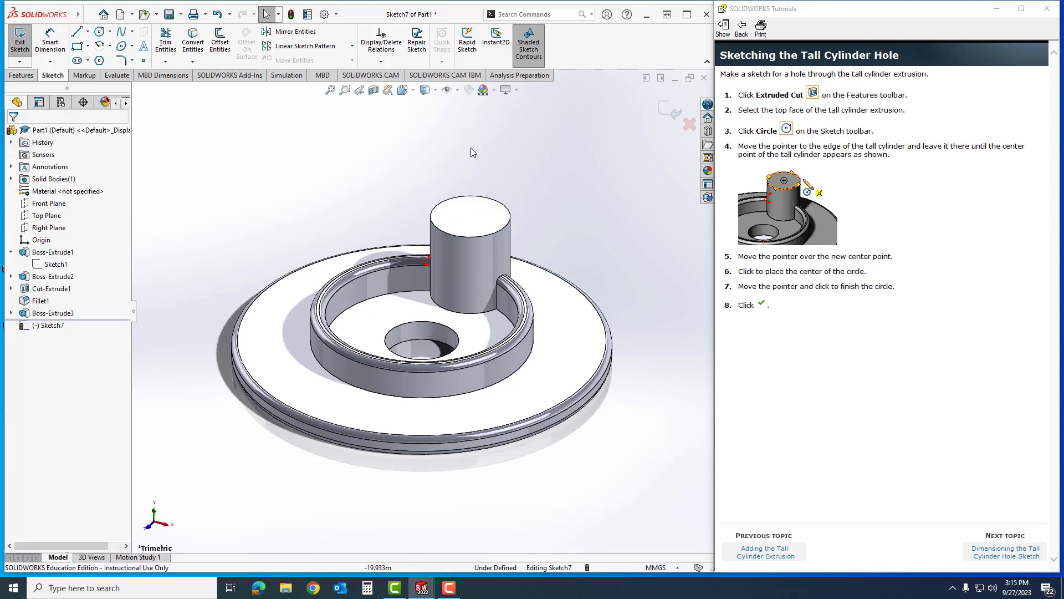
Step: In Top view, sketch a circle with a radius of about 9.4 mm centered on the tall cylinder's top face
click(414, 92)
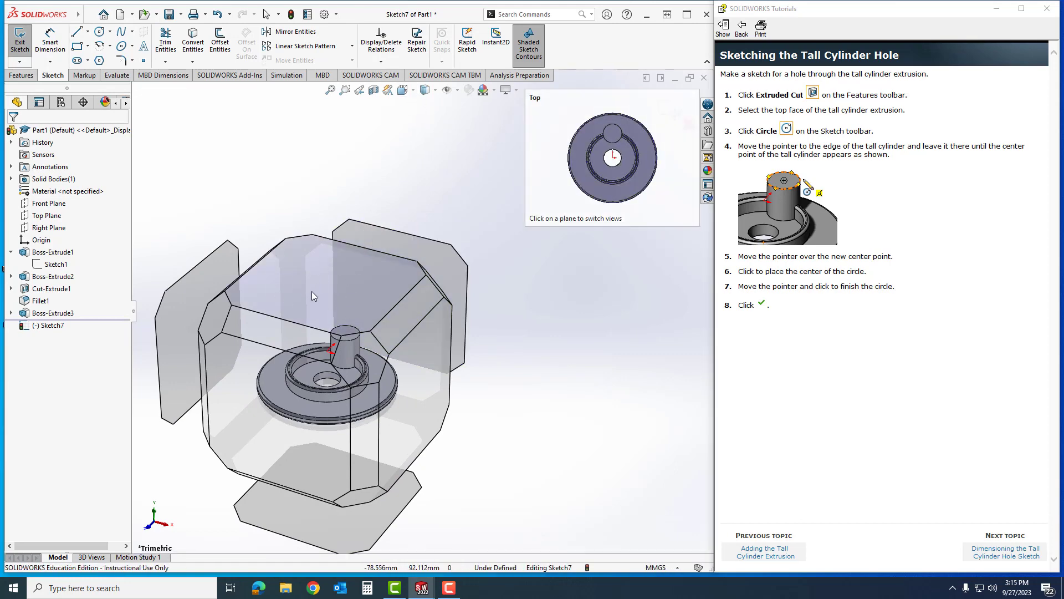
click(332, 293)
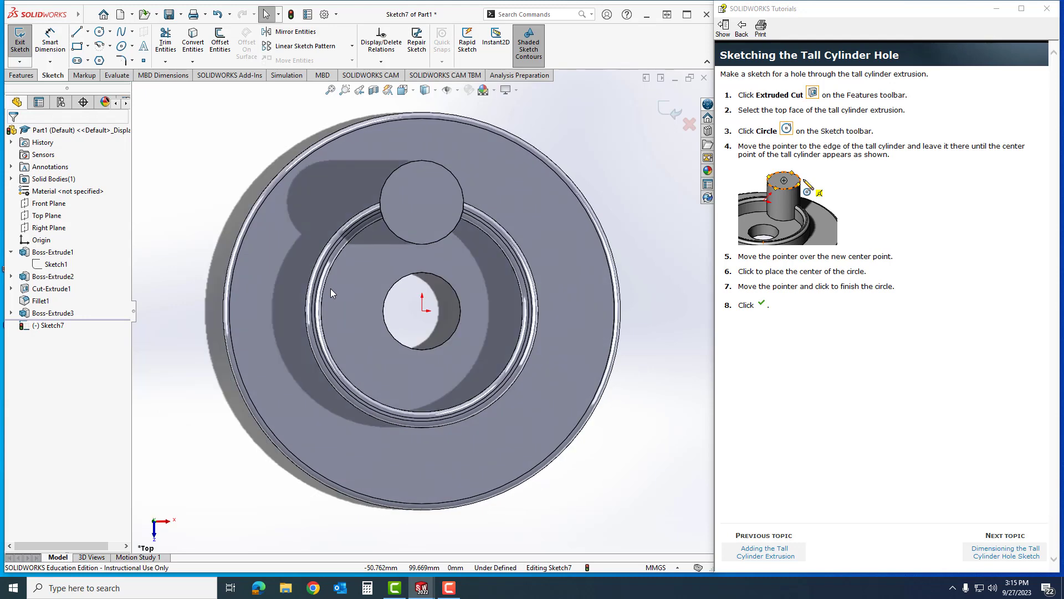
click(102, 35)
mouse_move(386, 195)
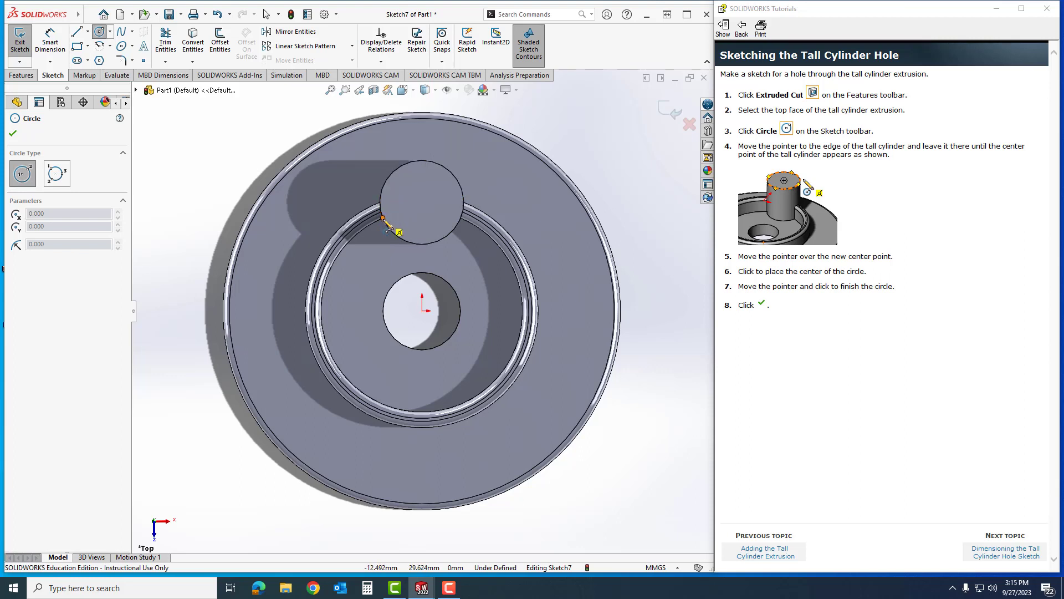
click(422, 202)
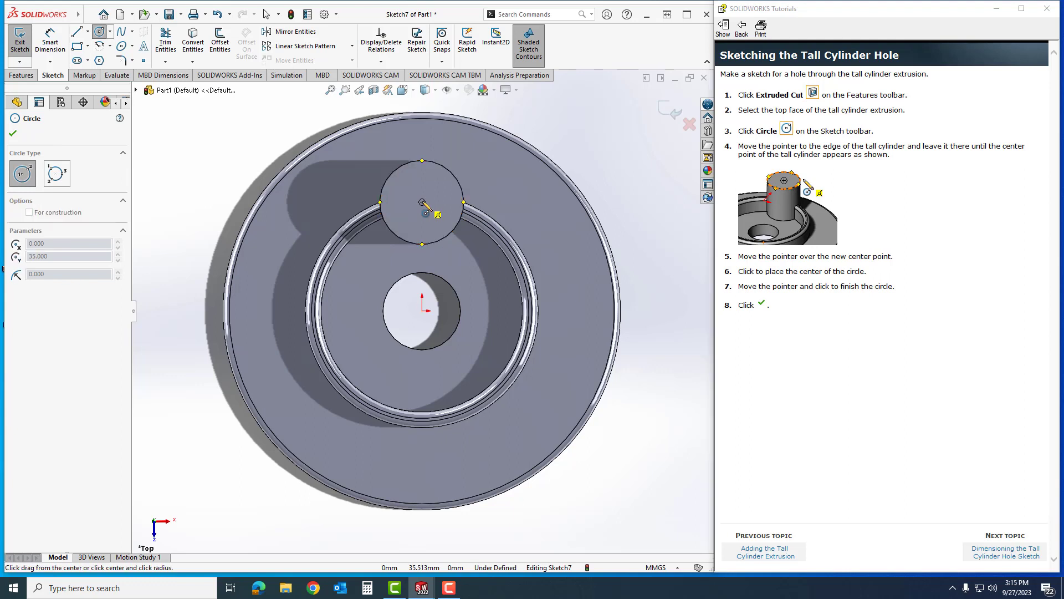
click(452, 199)
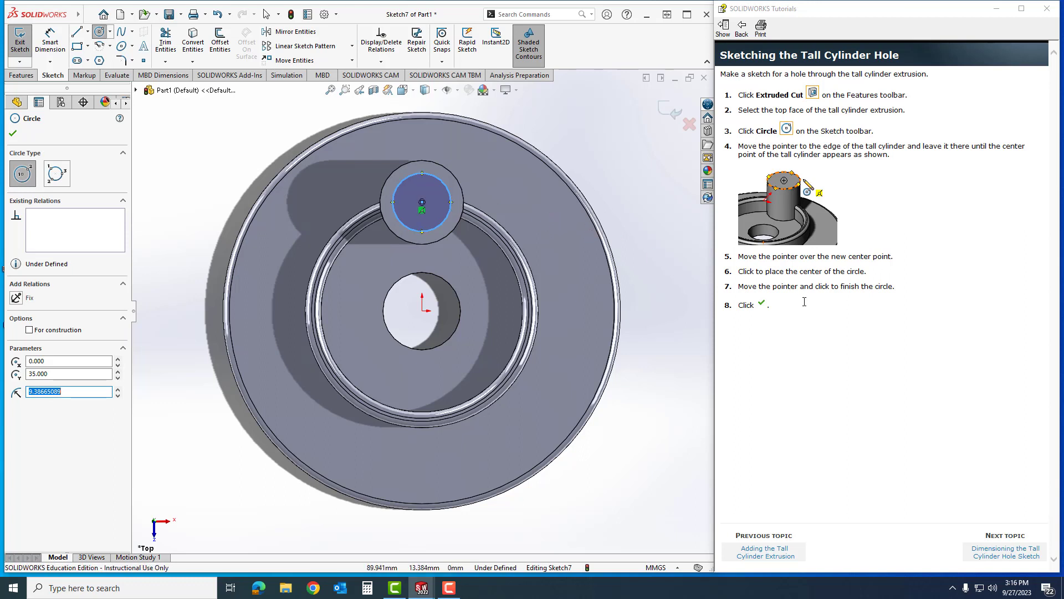
click(12, 136)
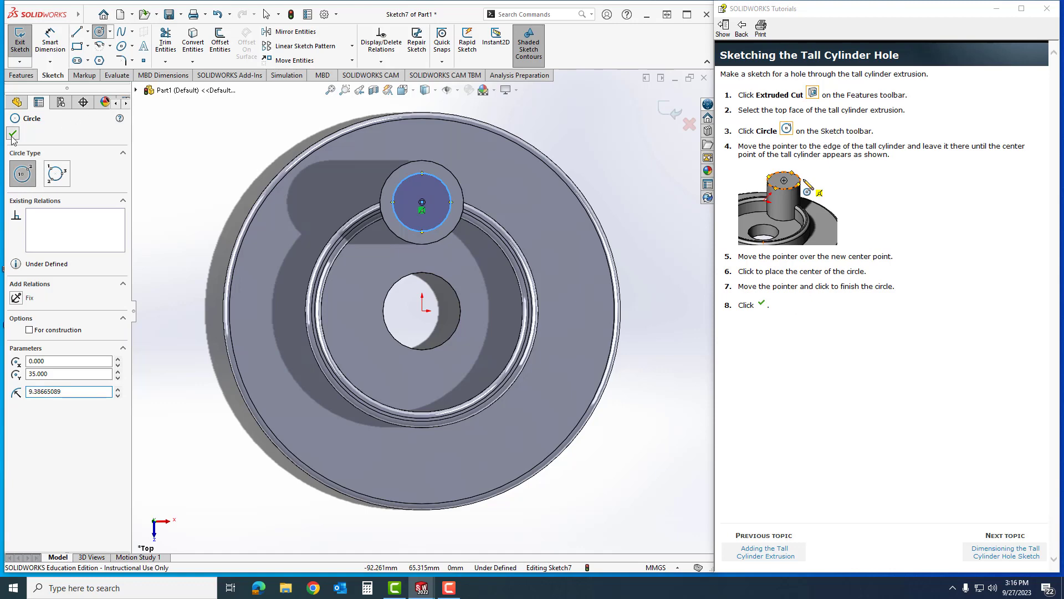
Step: Go to the tutorial's Dimensioning the Tall Cylinder Hole Sketch topic and set the circle's diameter to 15 mm with Smart Dimension
click(989, 556)
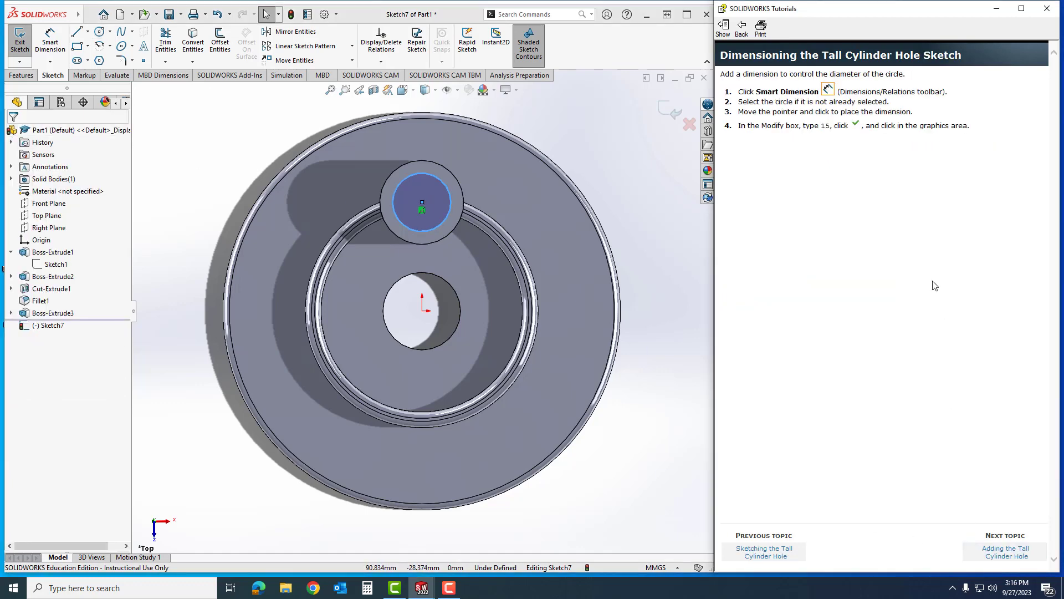
click(48, 47)
click(49, 47)
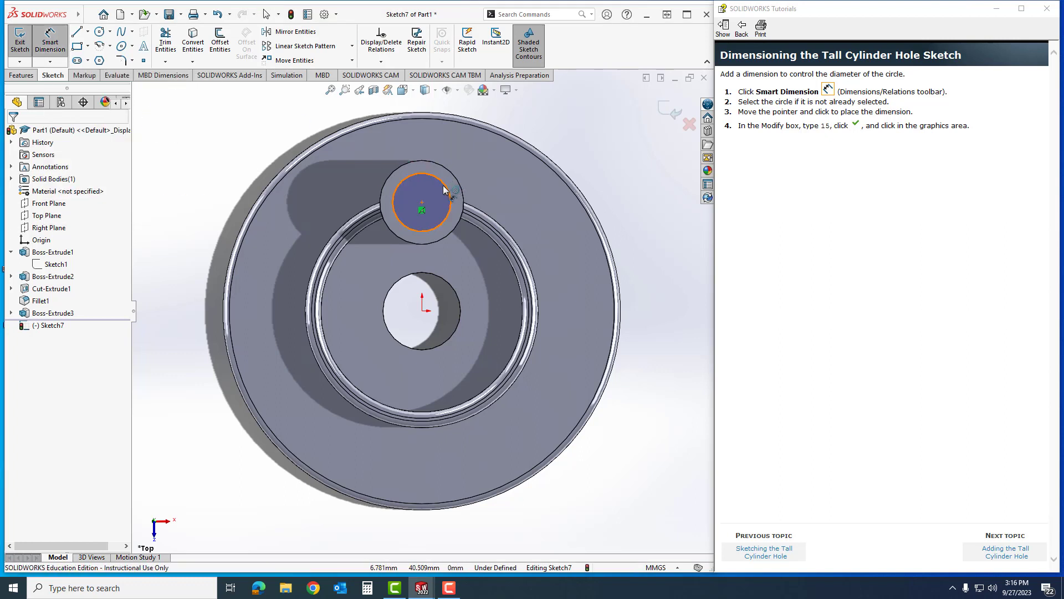
click(443, 190)
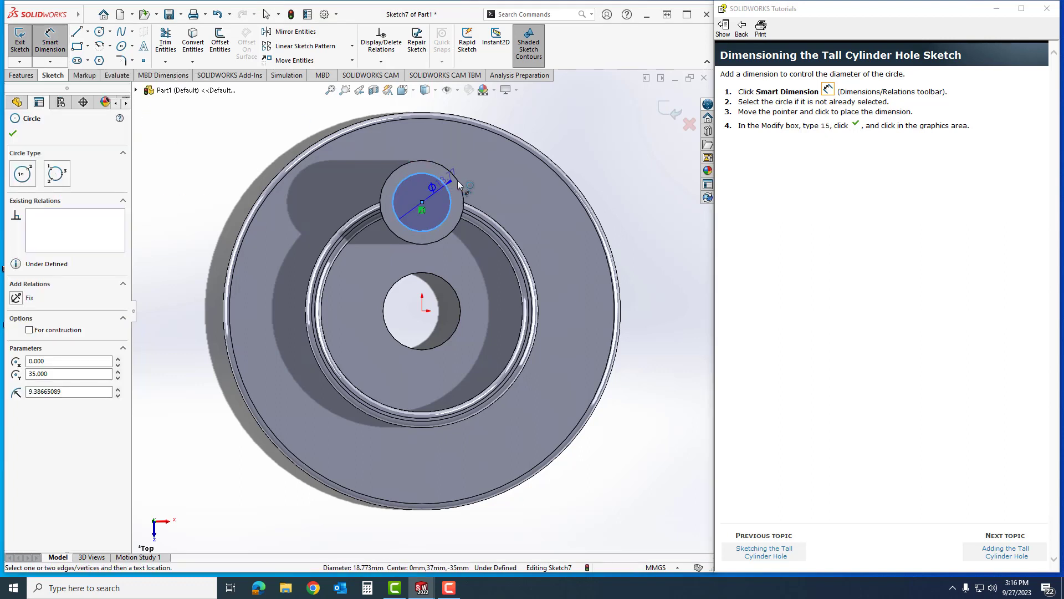
click(580, 123)
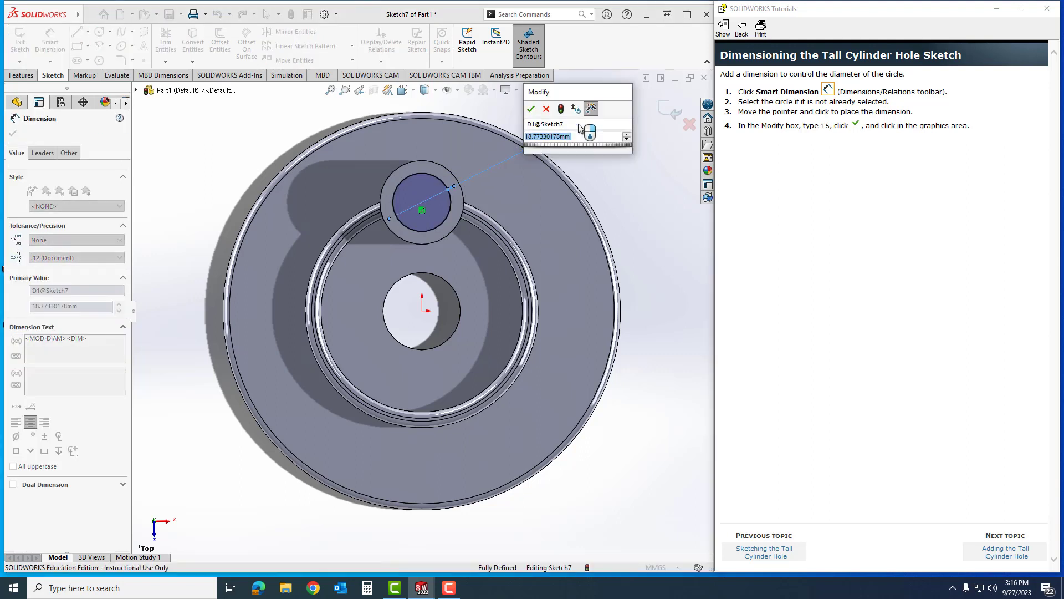
text(15)
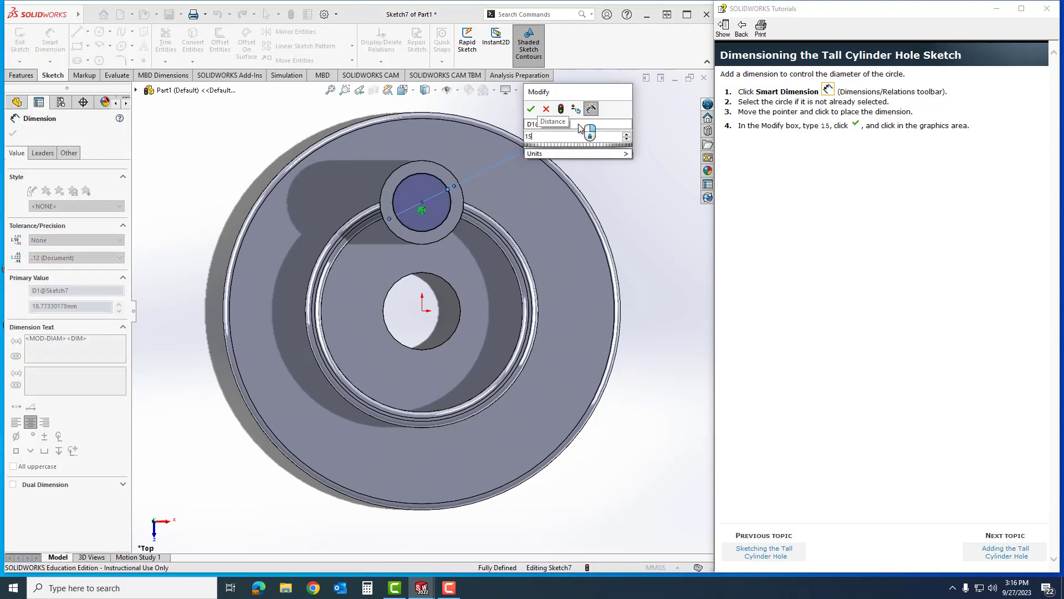
click(531, 110)
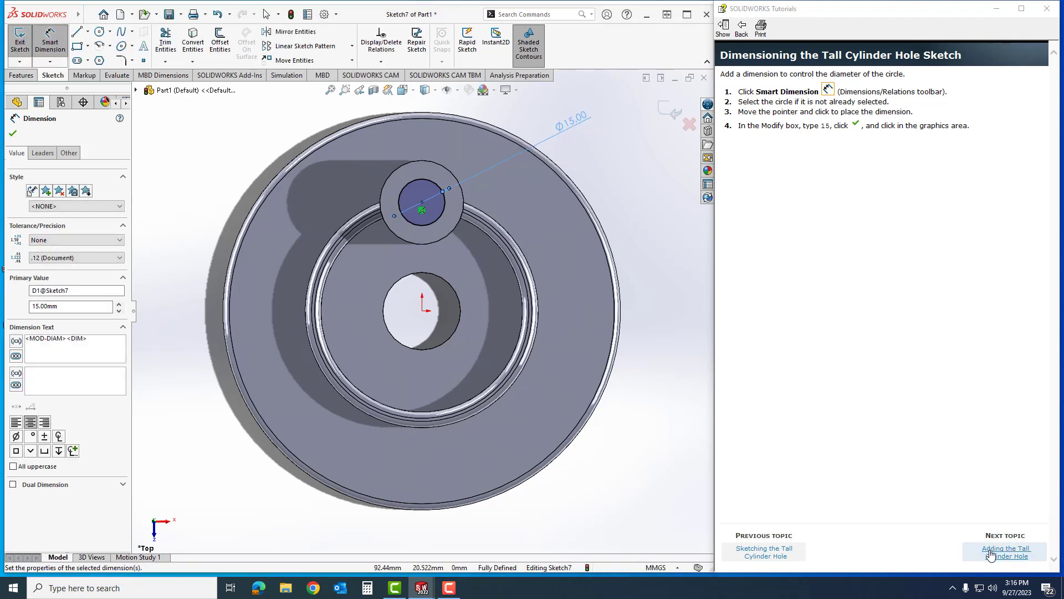
Step: Following the tutorial's Adding the Tall Cylinder Hole topic, exit the sketch and cut the circle Through All, in Trimetric view
click(1010, 561)
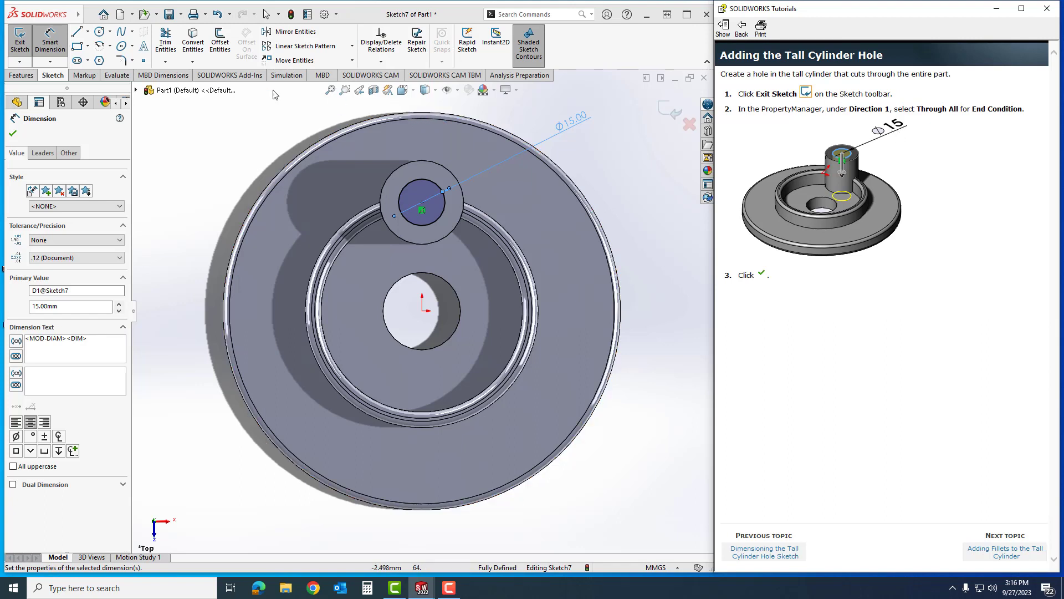
click(19, 46)
click(19, 49)
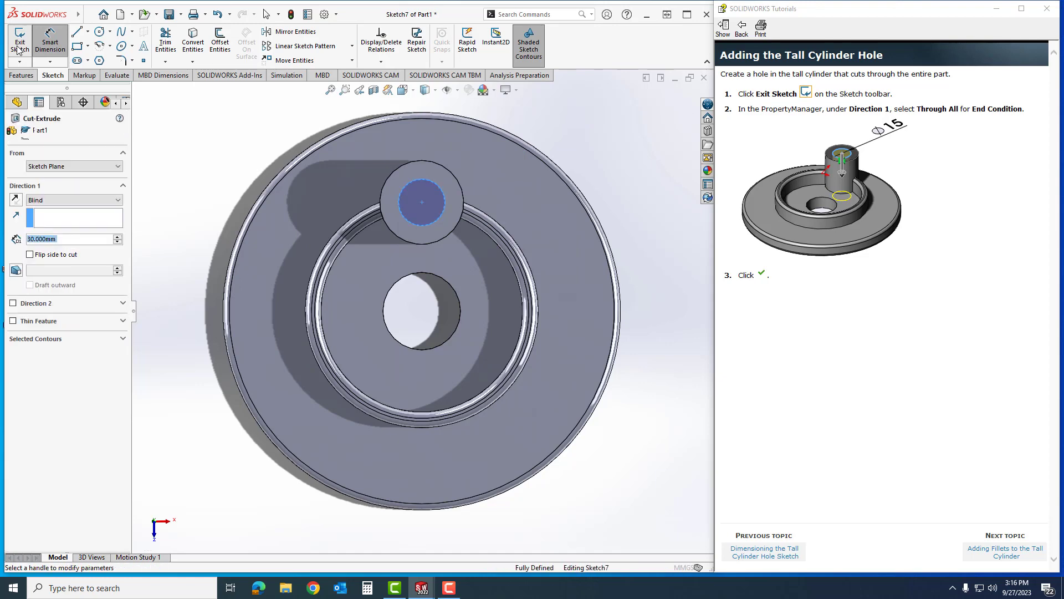
click(411, 93)
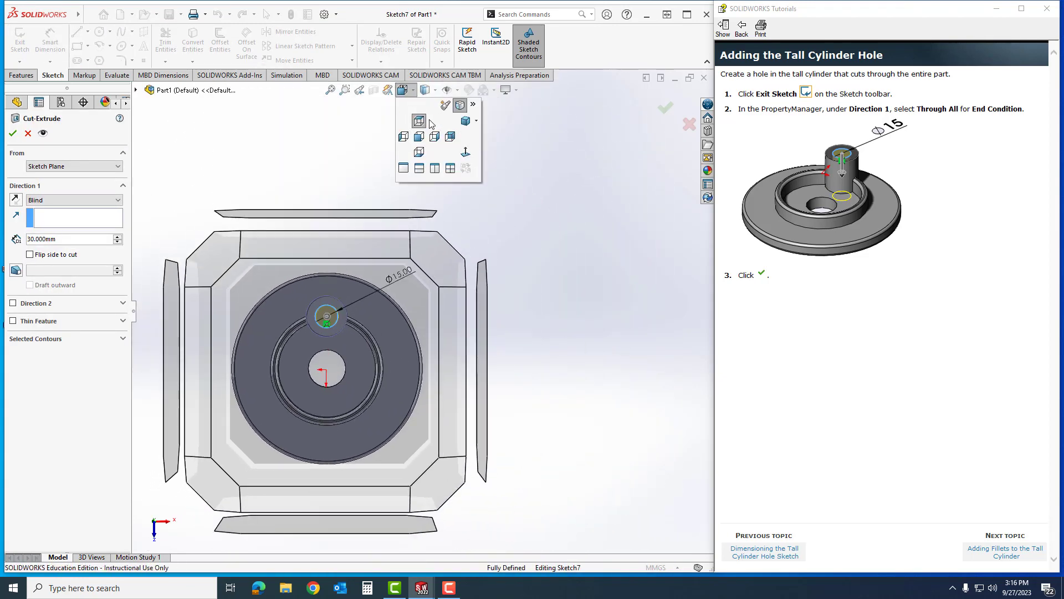
click(464, 122)
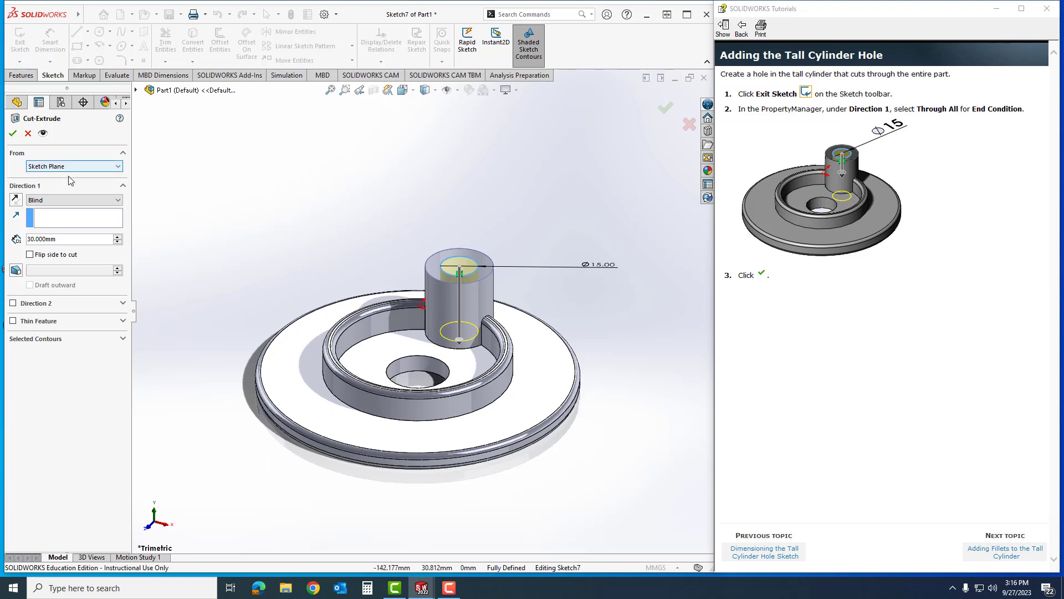
click(72, 200)
click(78, 217)
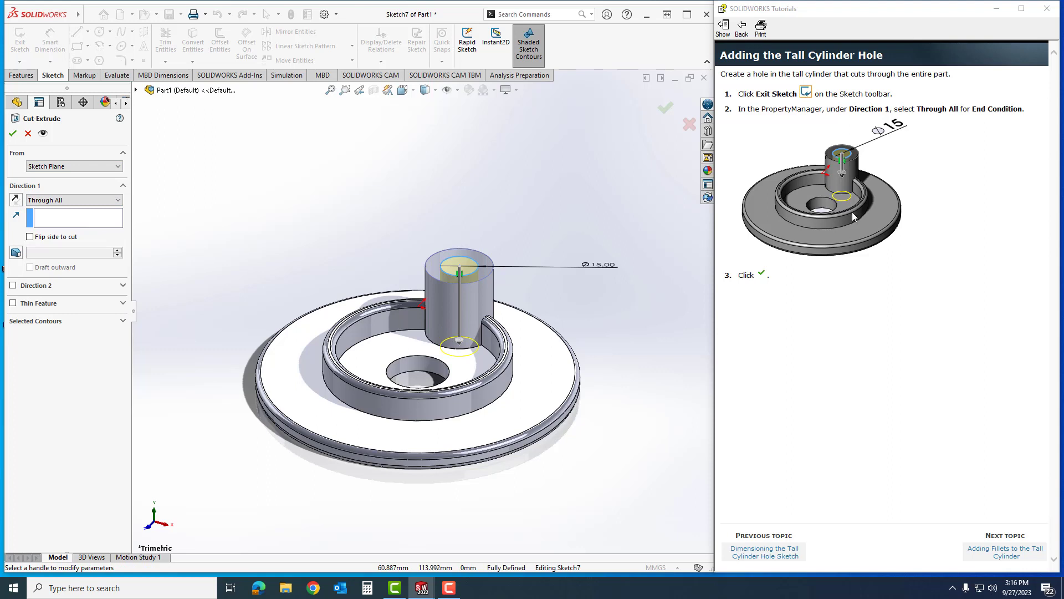
click(13, 133)
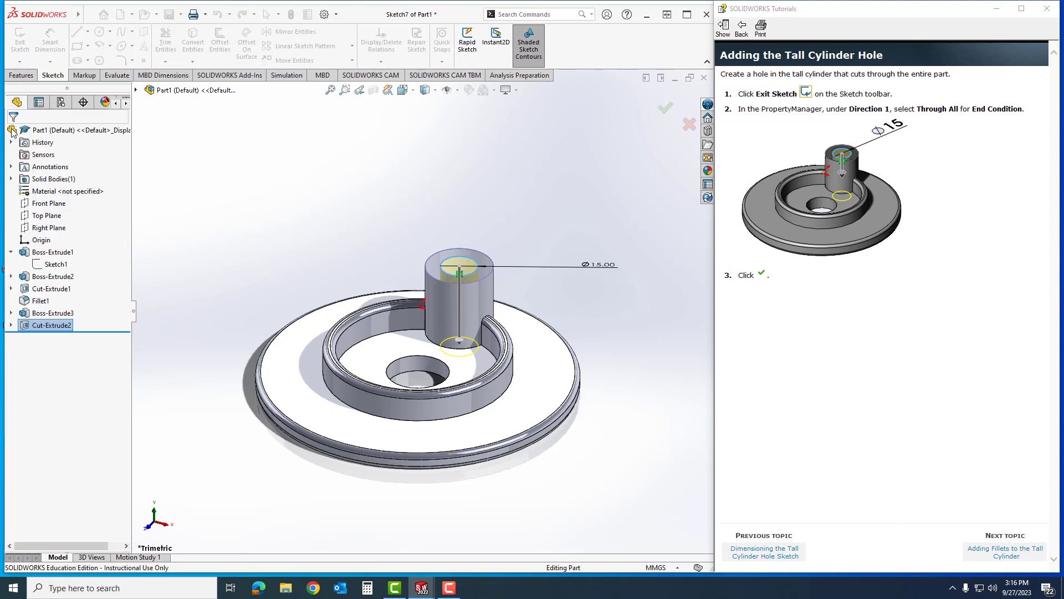
click(608, 194)
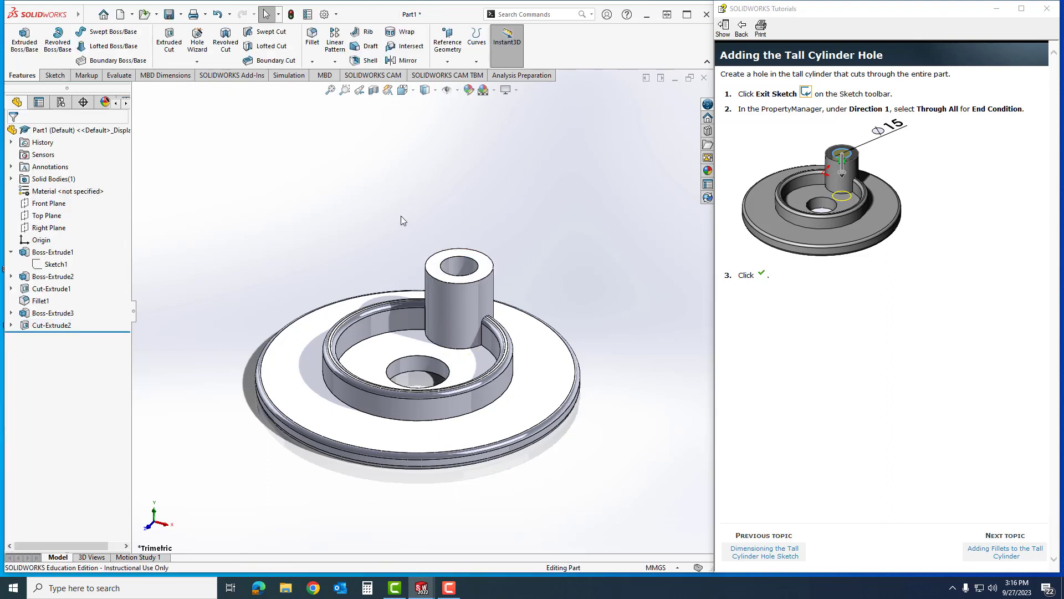
middle_drag(403, 221, 411, 194)
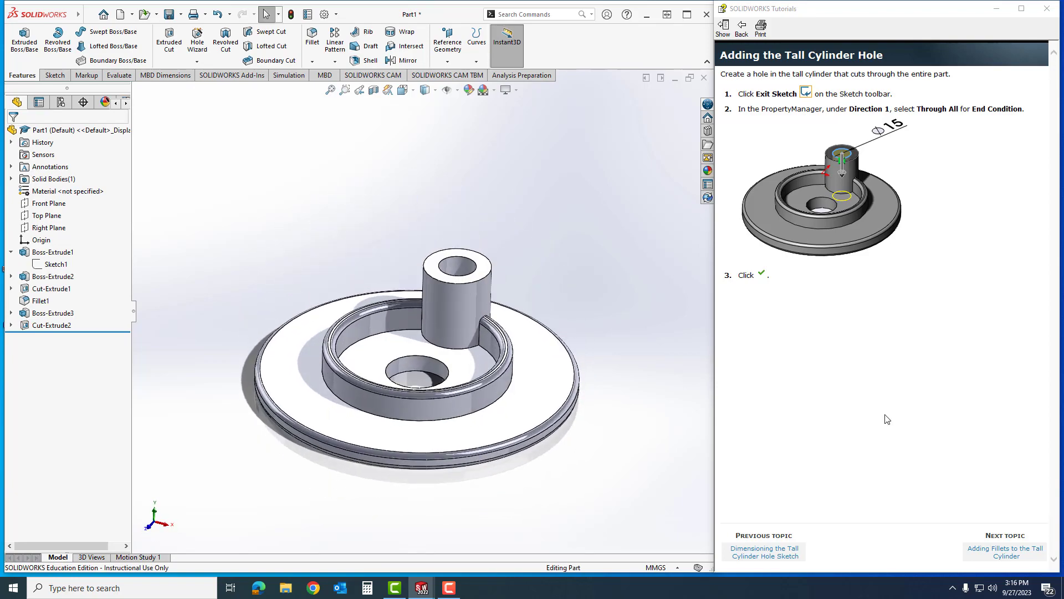
Step: Go to the tutorial's Adding Fillets to the Tall Cylinder topic and set the part's display style to Hidden Lines Visible
click(1007, 555)
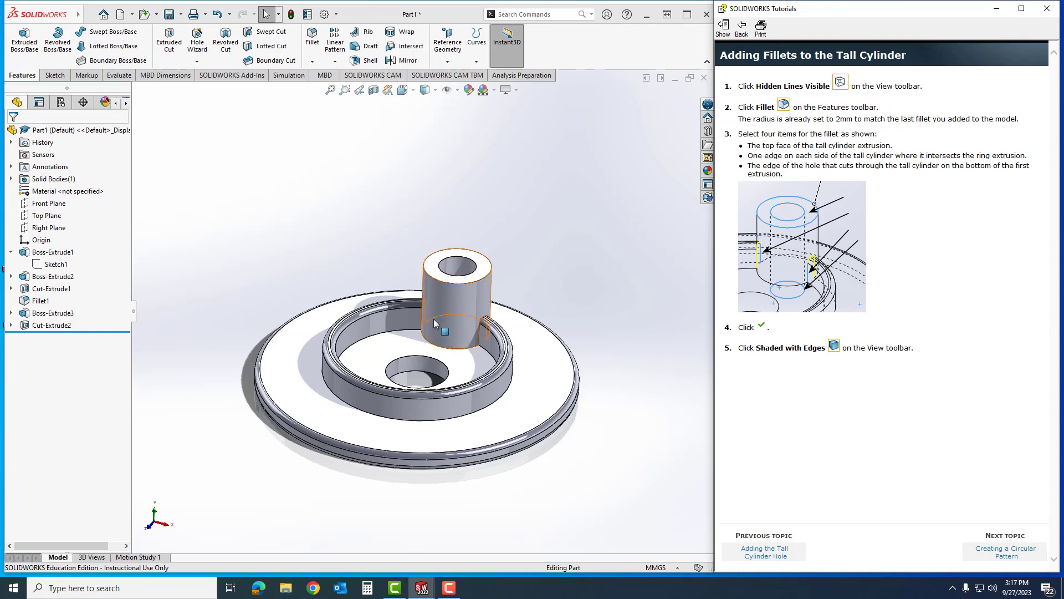
scroll(444, 317, down, 4)
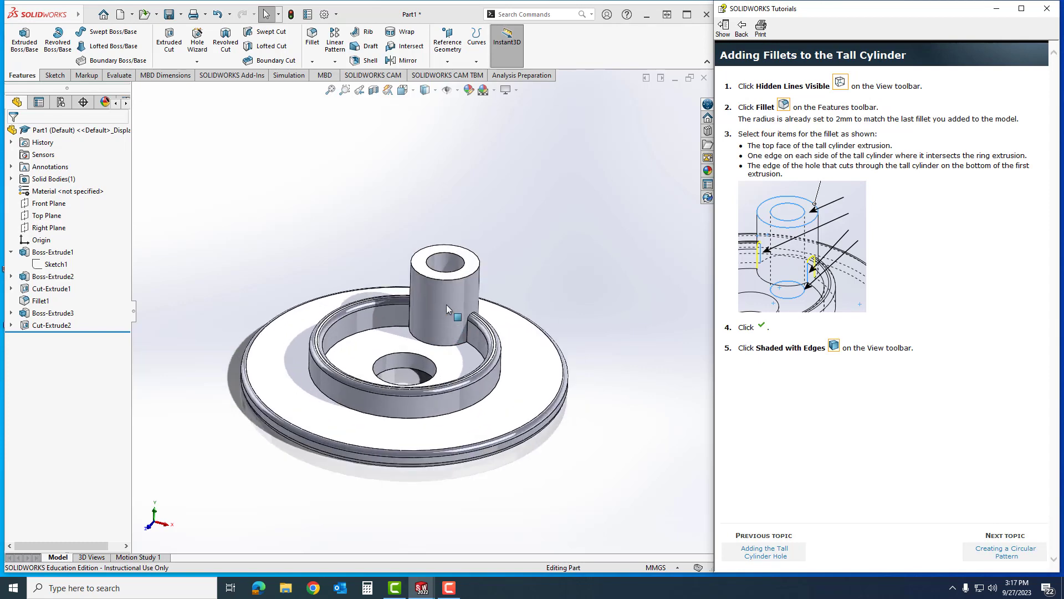
scroll(458, 318, down, 3)
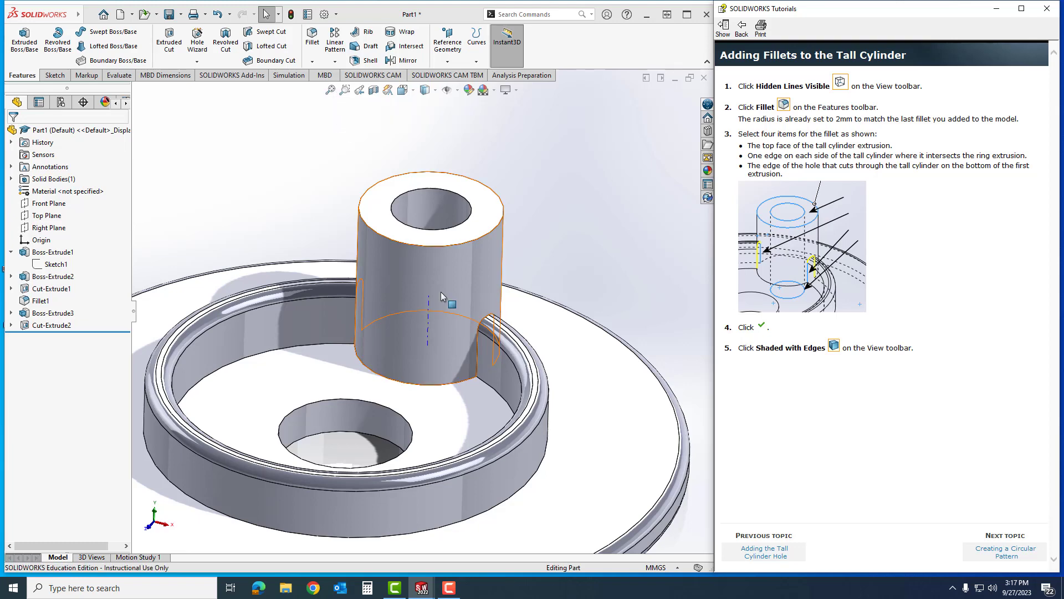
scroll(441, 291, up, 2)
scroll(404, 262, down, 2)
scroll(471, 294, down, 1)
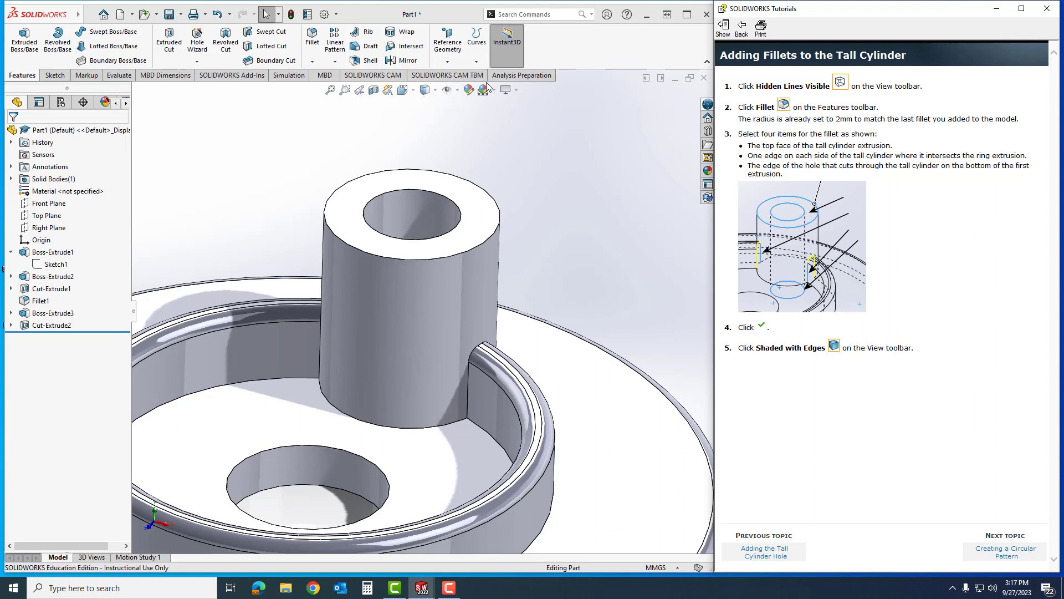
click(434, 93)
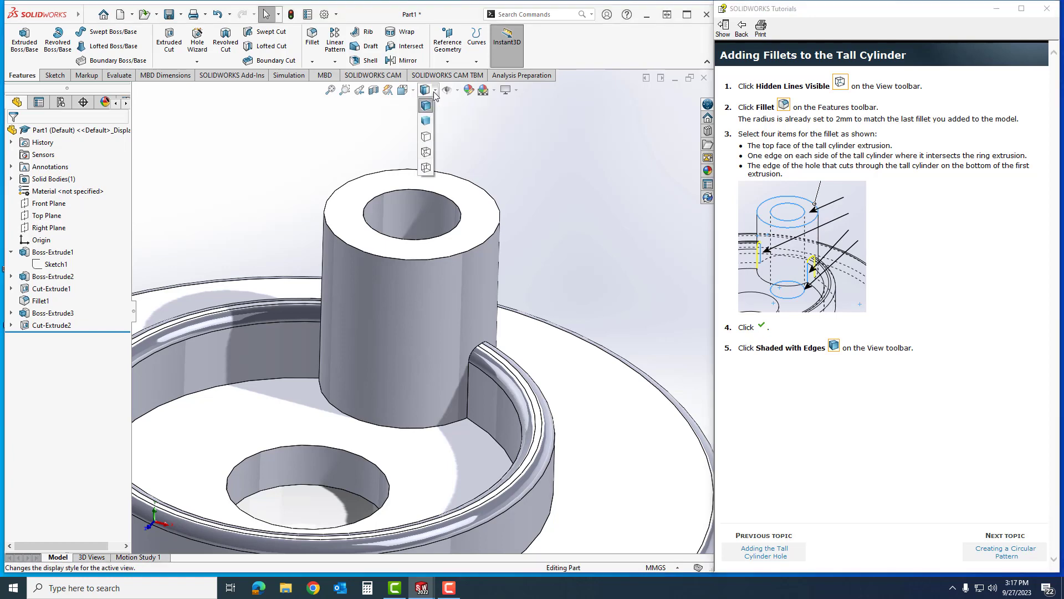
click(426, 153)
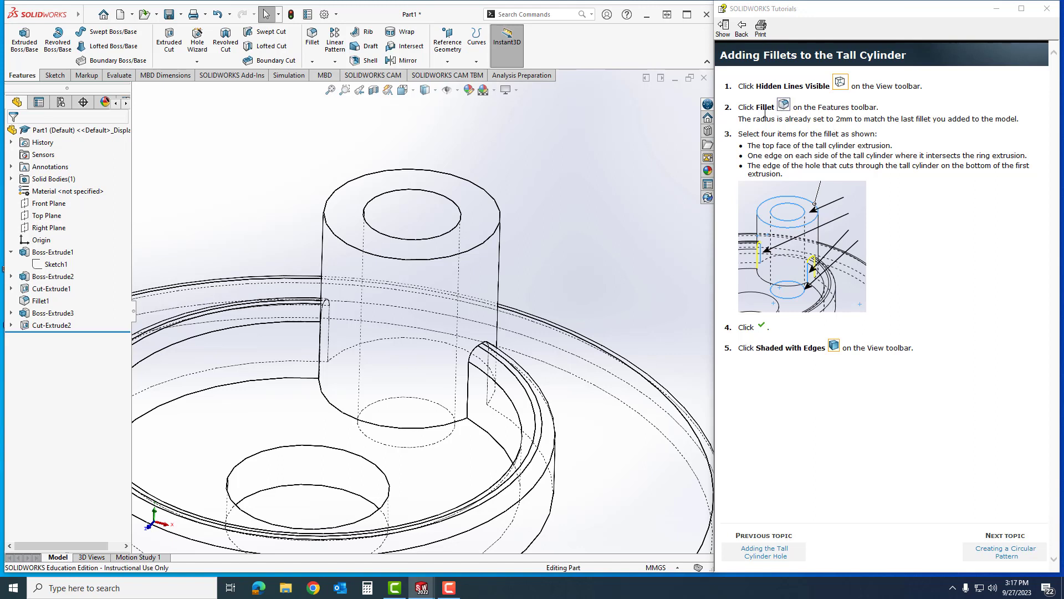
Step: Add 2 mm fillets to the tall cylinder's top face, its hole's bottom edge and one edge on each side where it intersects the ring
click(312, 39)
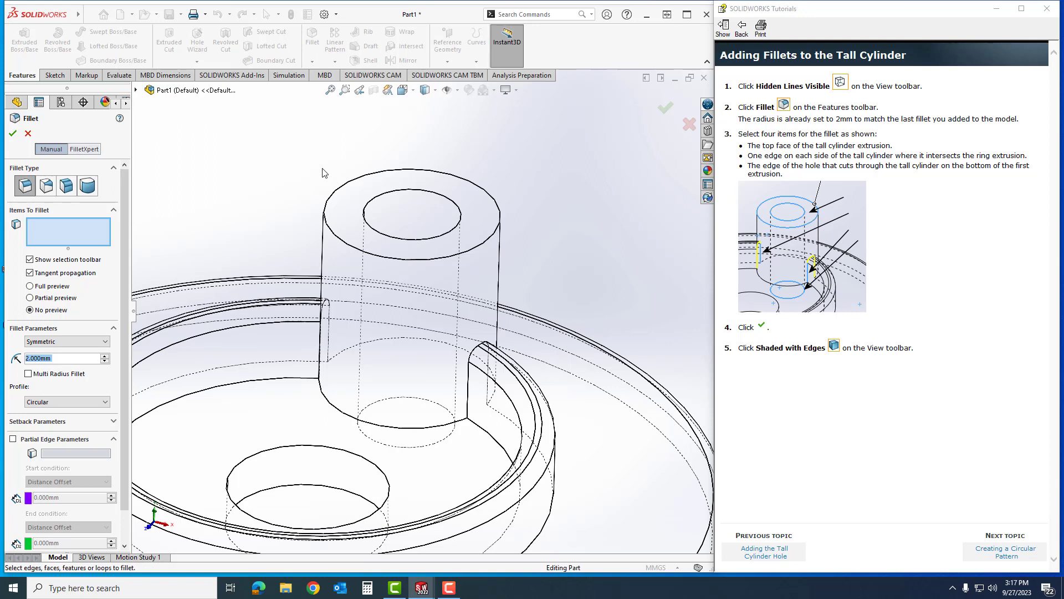
click(473, 209)
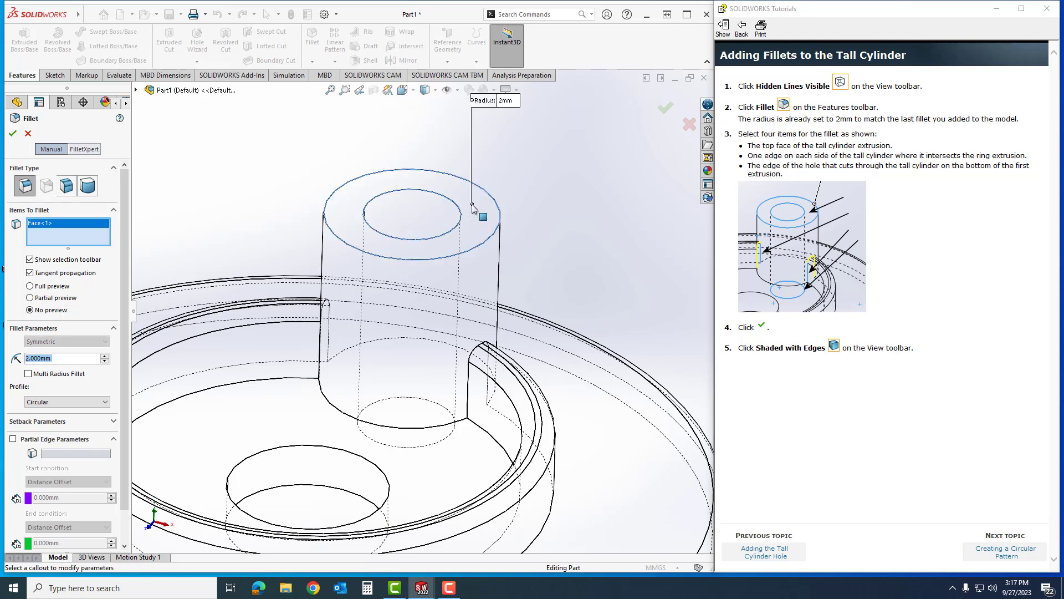
click(433, 446)
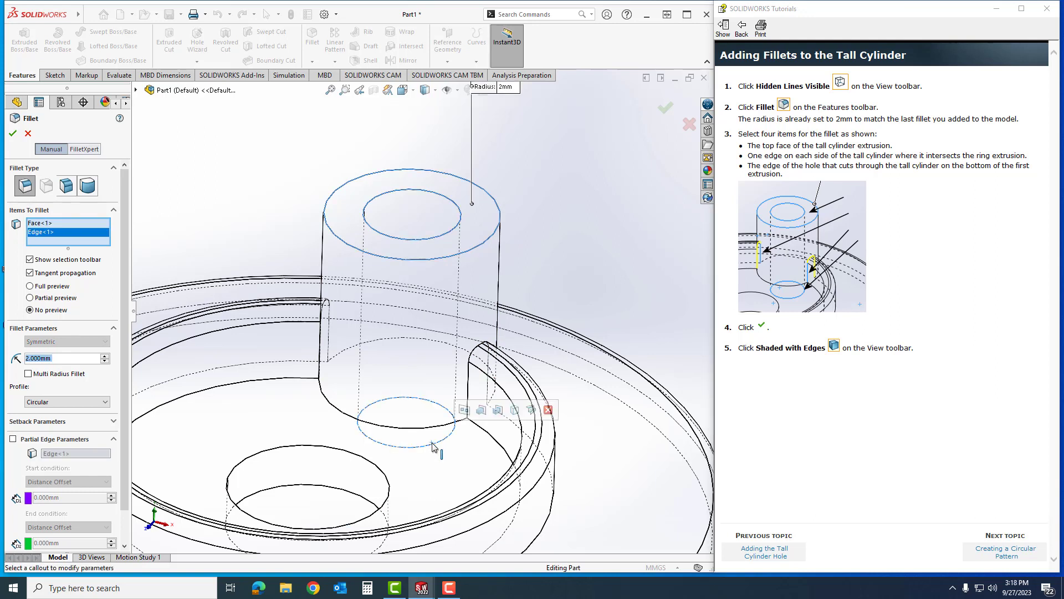
click(469, 382)
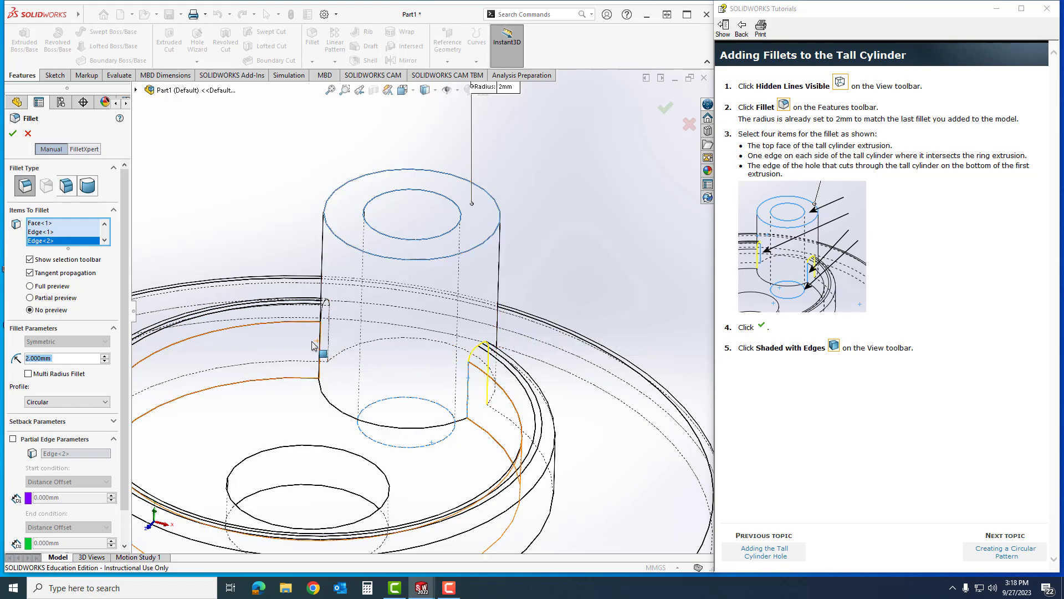
middle_drag(330, 376, 274, 383)
scroll(413, 321, up, 1)
scroll(259, 309, down, 2)
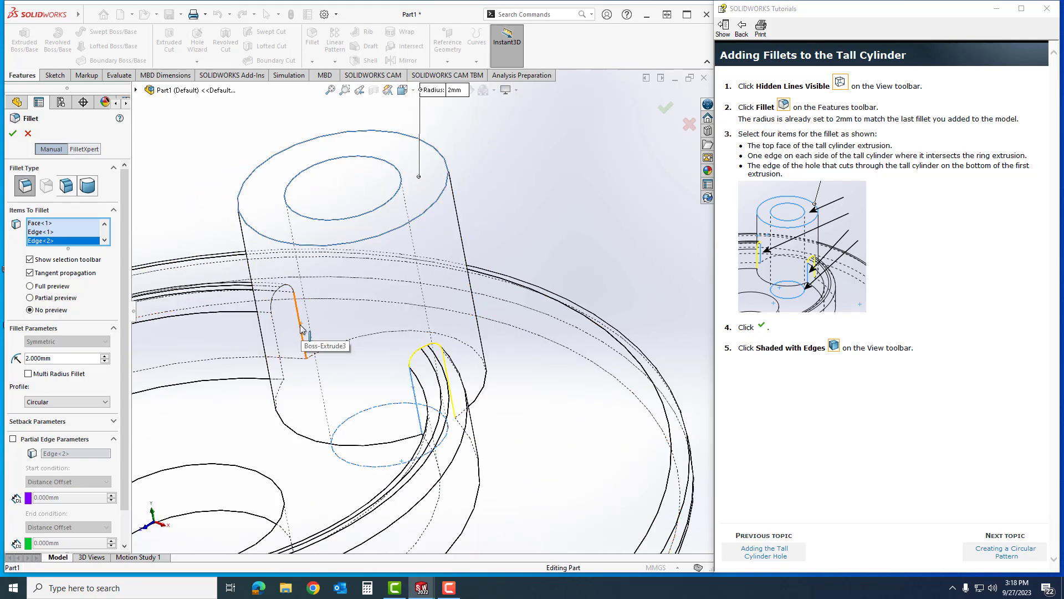
click(301, 328)
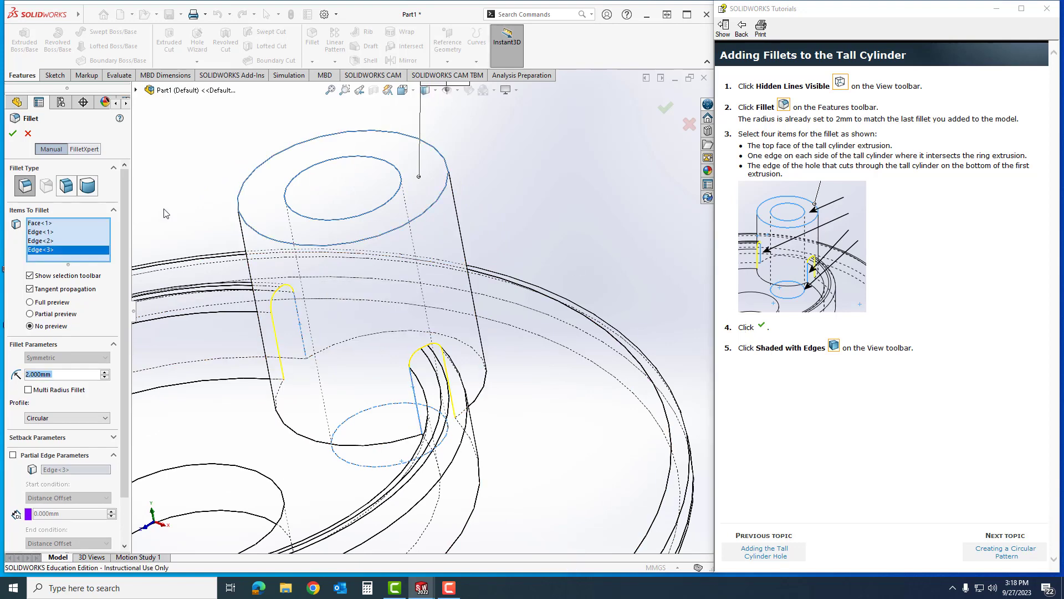
click(12, 133)
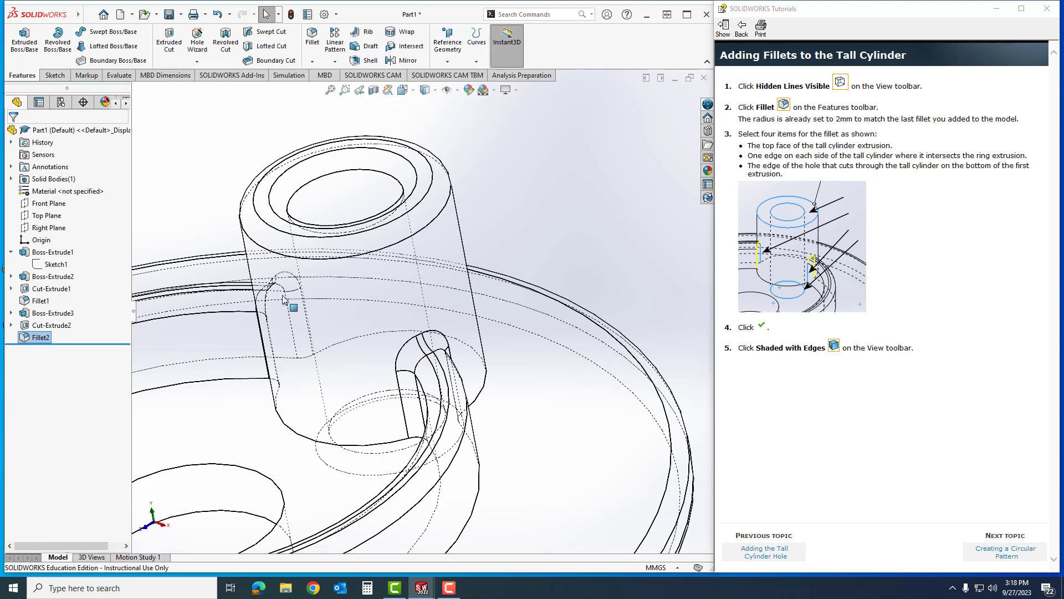
click(558, 188)
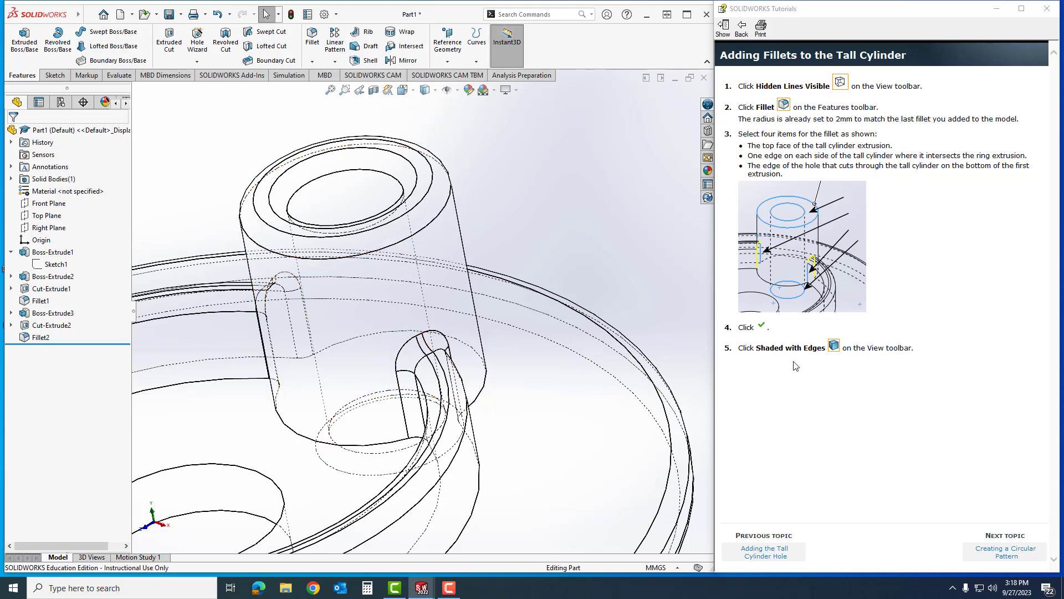
Step: Return the part's display style to Shaded With Edges and view the whole filleted model
click(426, 109)
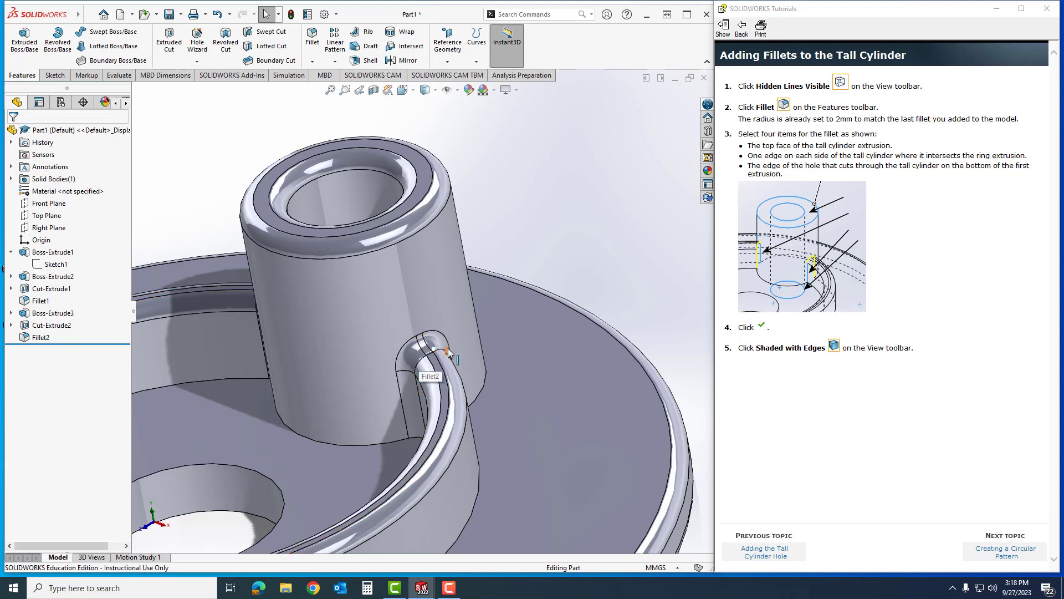
scroll(449, 352, up, 5)
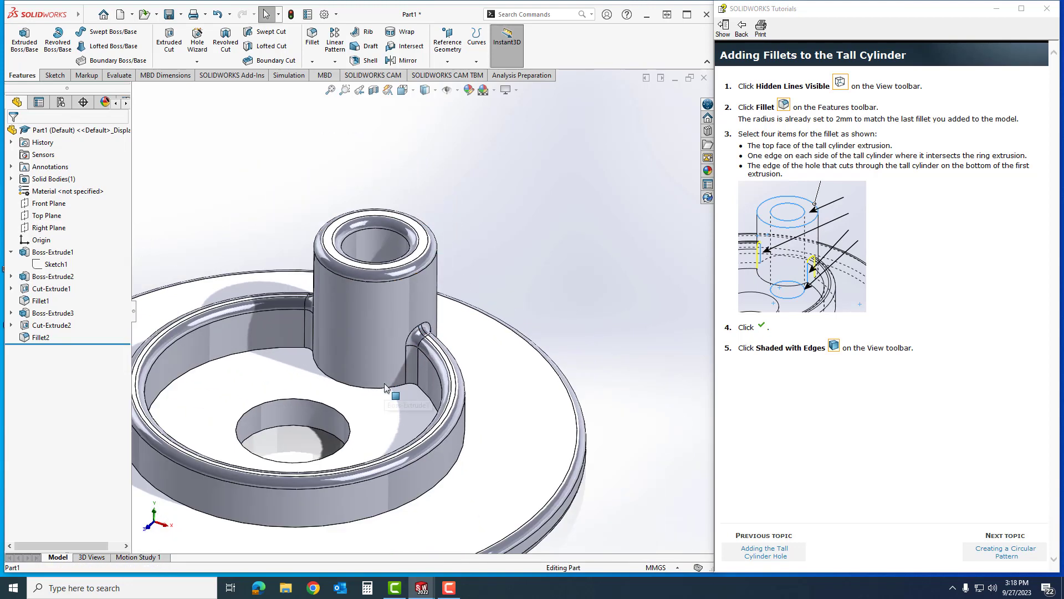
scroll(387, 387, up, 6)
scroll(368, 355, down, 4)
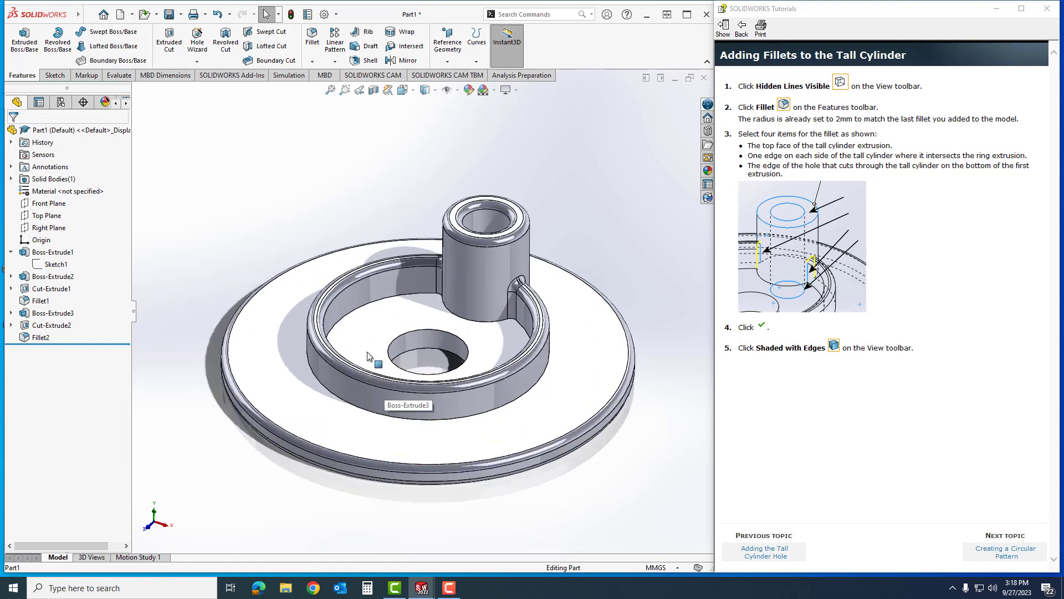
scroll(424, 341, down, 2)
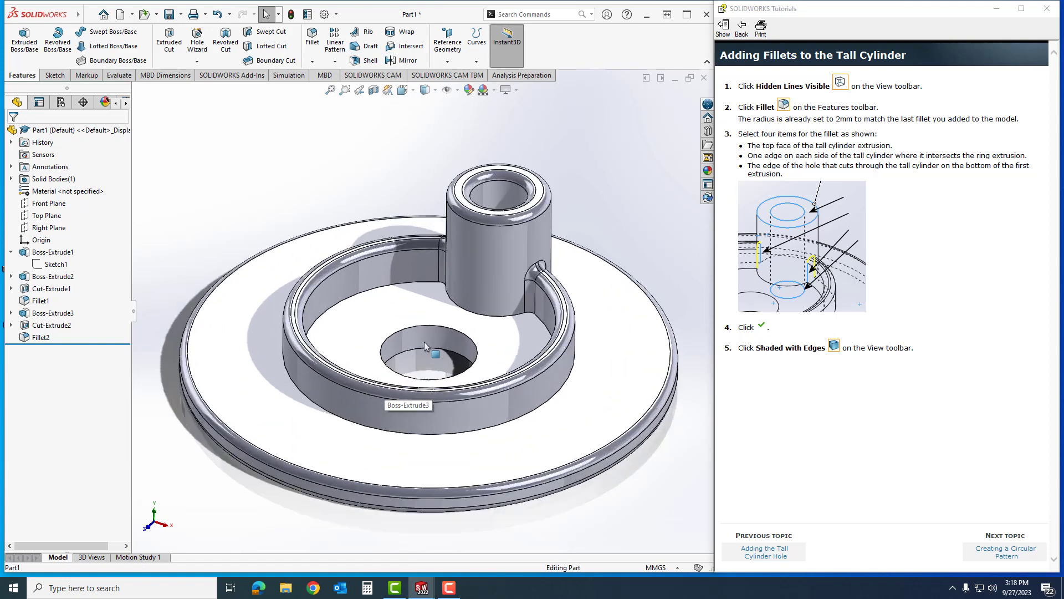
Step: Go to the tutorial's Creating a Circular Pattern topic and pin the main menu bar so it stays displayed
click(996, 553)
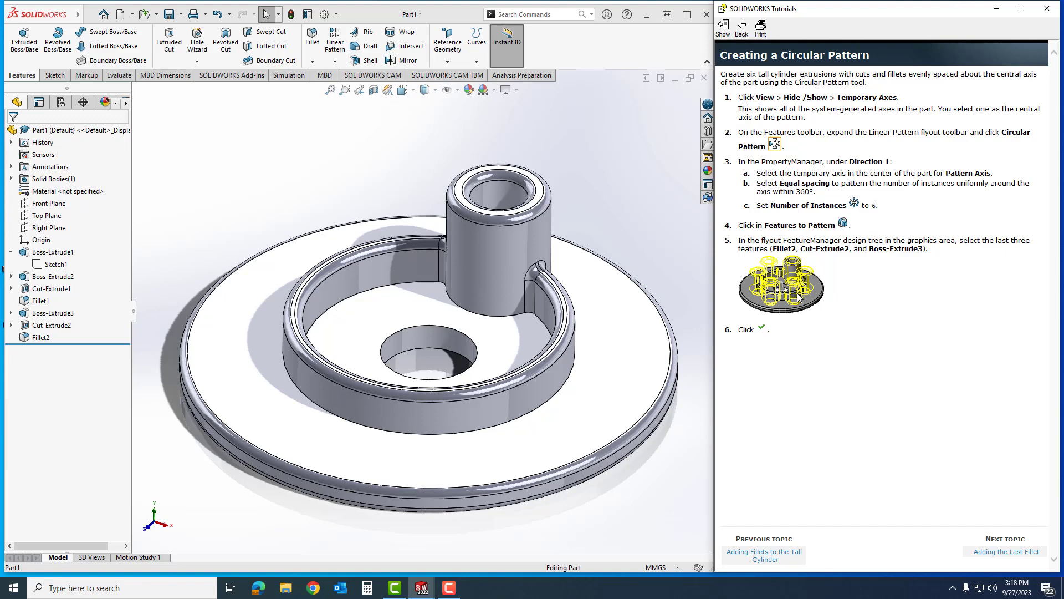
click(78, 16)
click(129, 14)
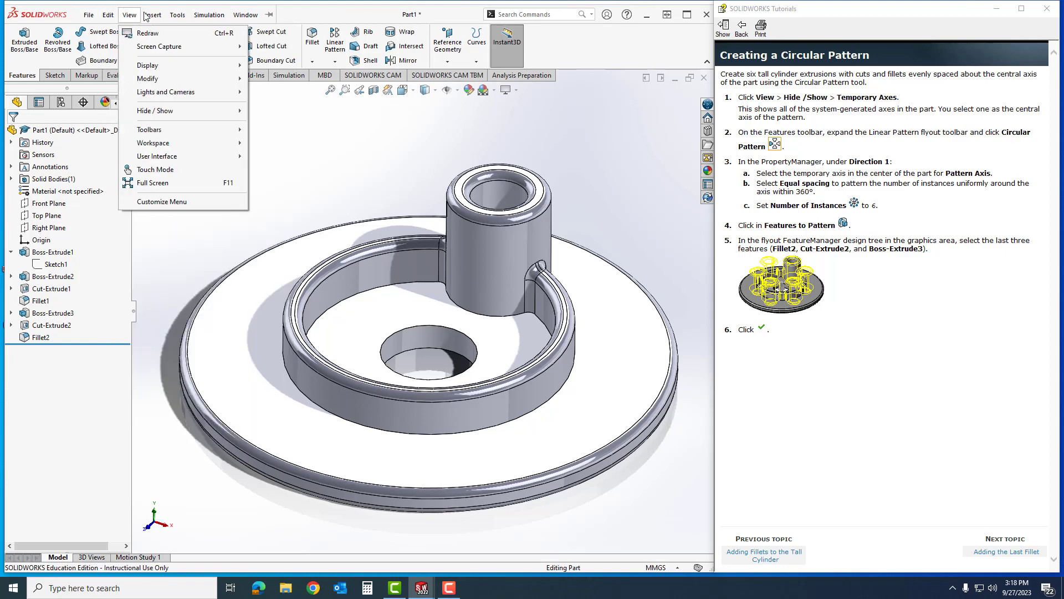
click(215, 16)
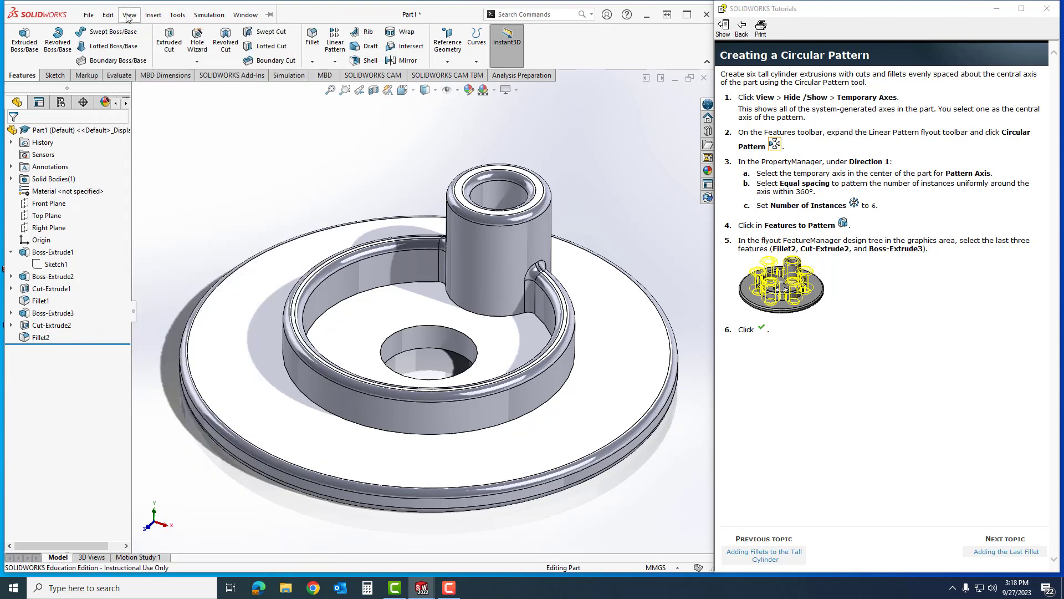
click(246, 15)
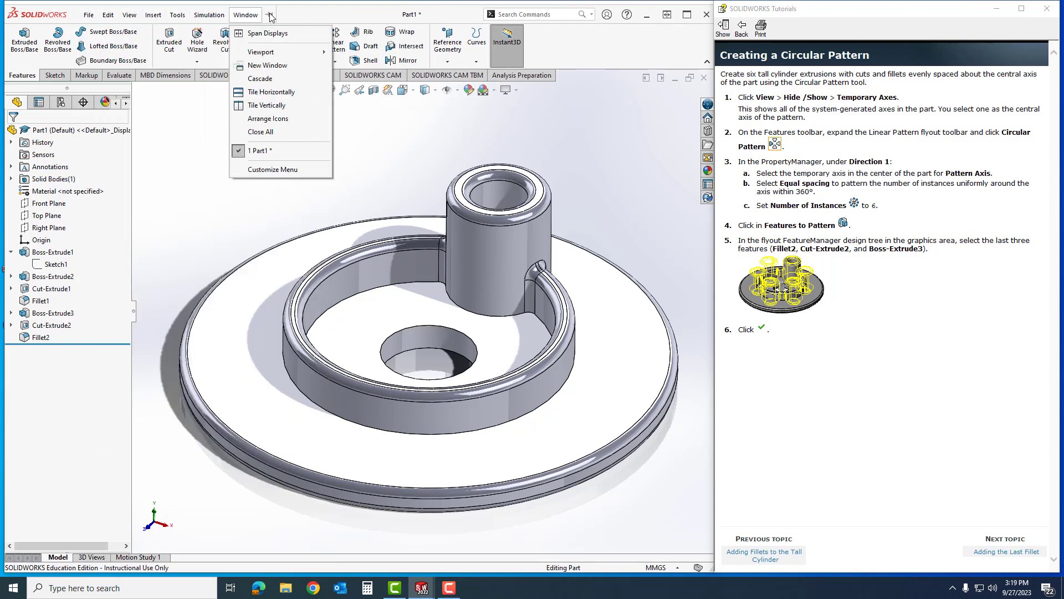
click(270, 15)
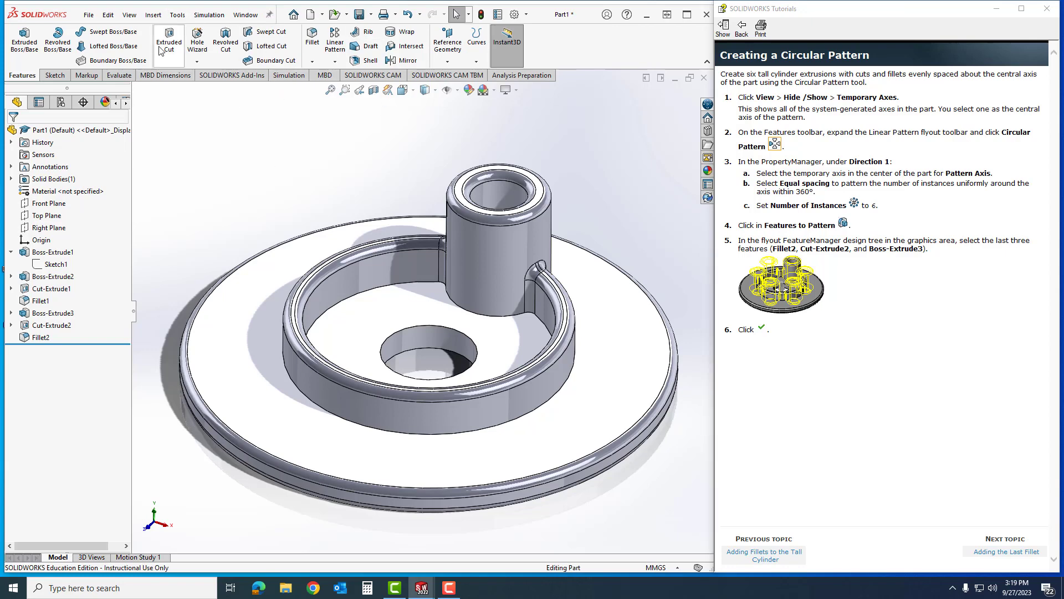
Step: Following the Creating a Circular Pattern topic, show the part's temporary axes
click(130, 15)
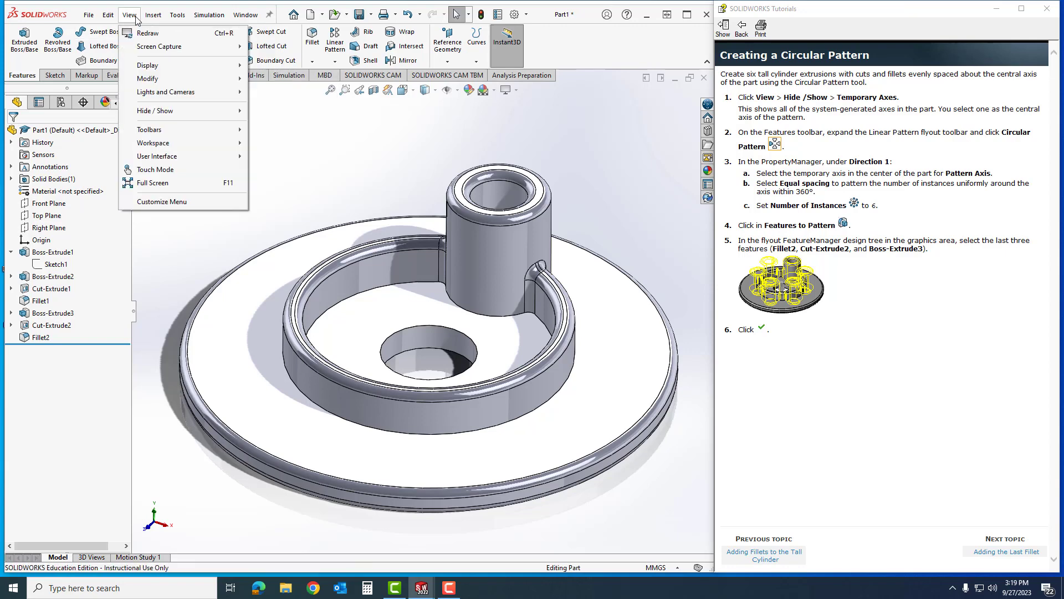
mouse_move(186, 111)
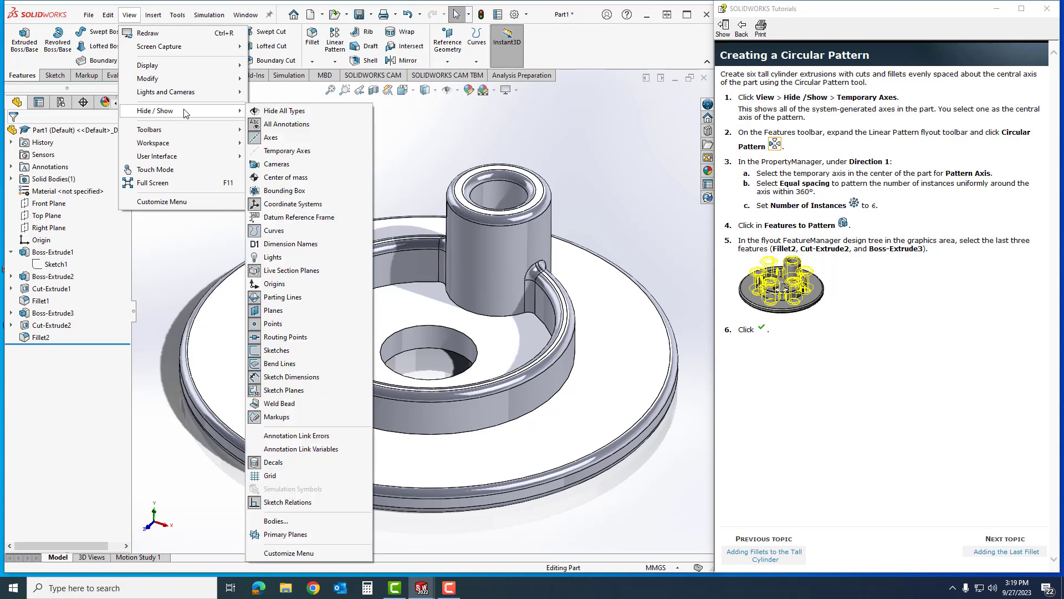
click(292, 152)
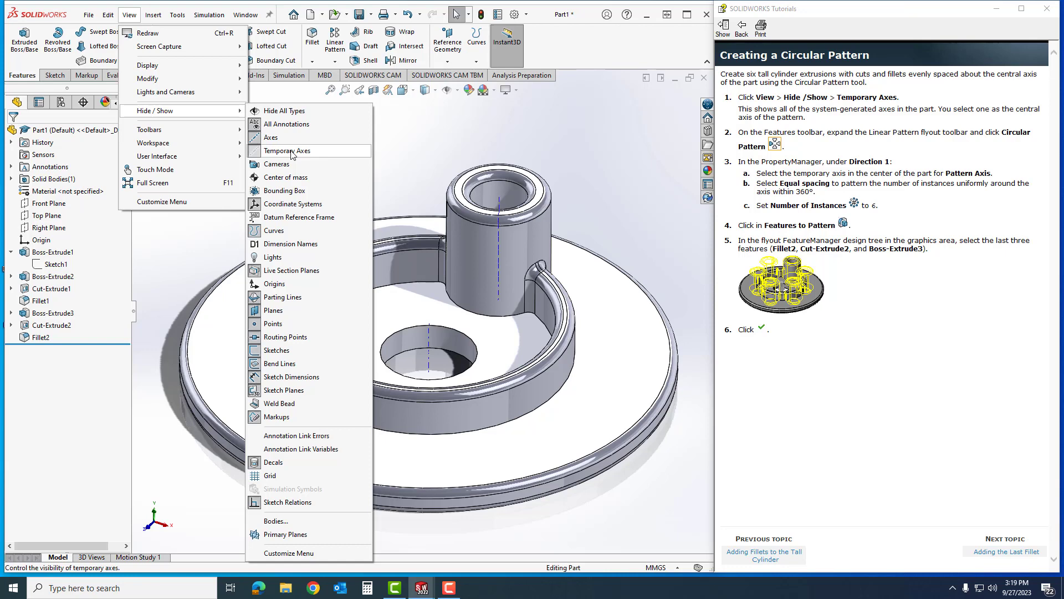
click(607, 160)
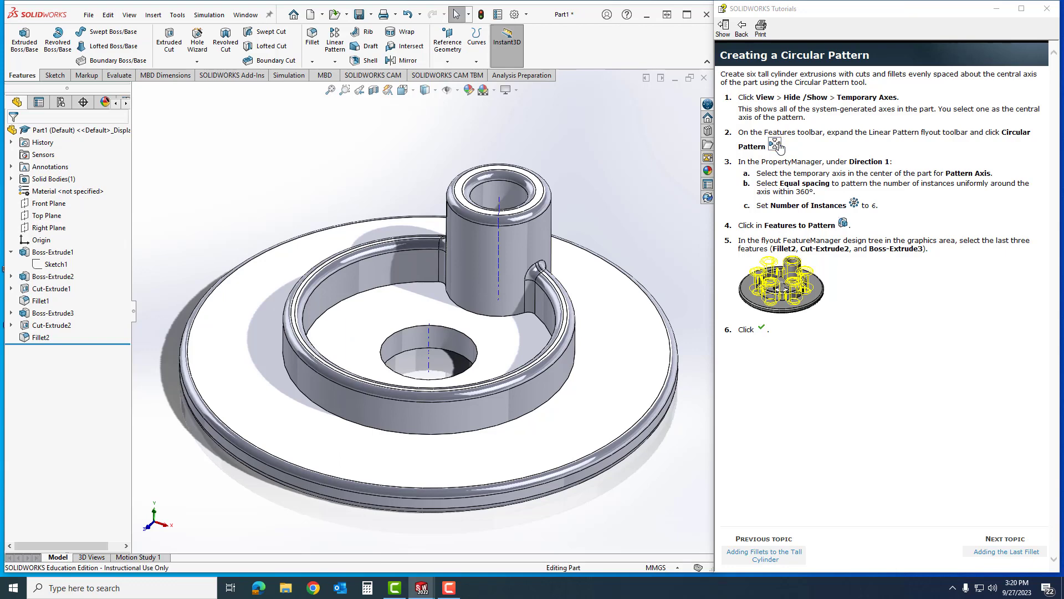
Step: Set up a circular pattern about the temporary axis at the part's center, with equal spacing over 360° and 6 instances
click(338, 62)
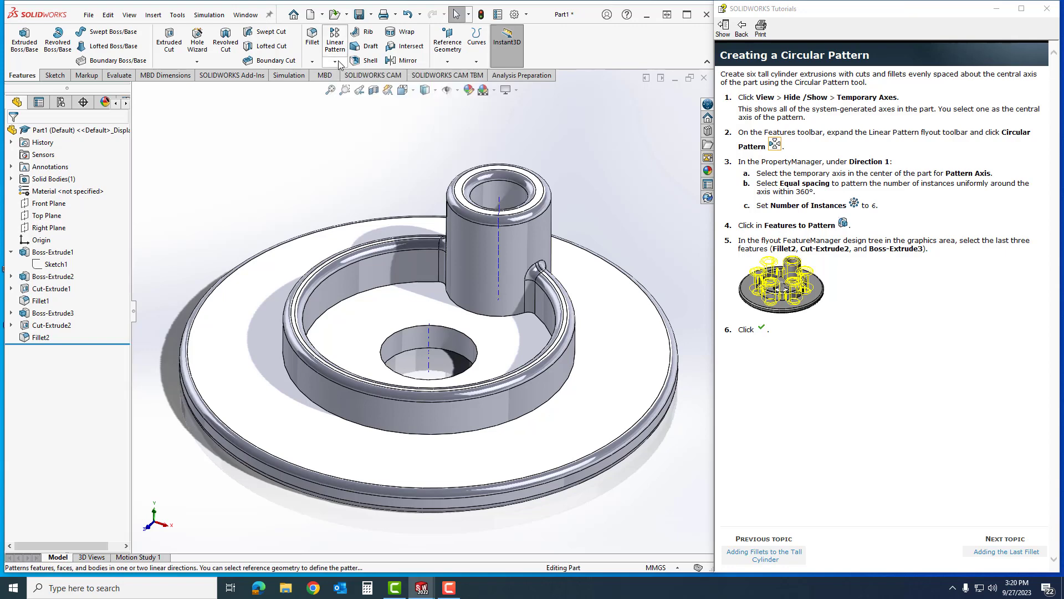
click(353, 88)
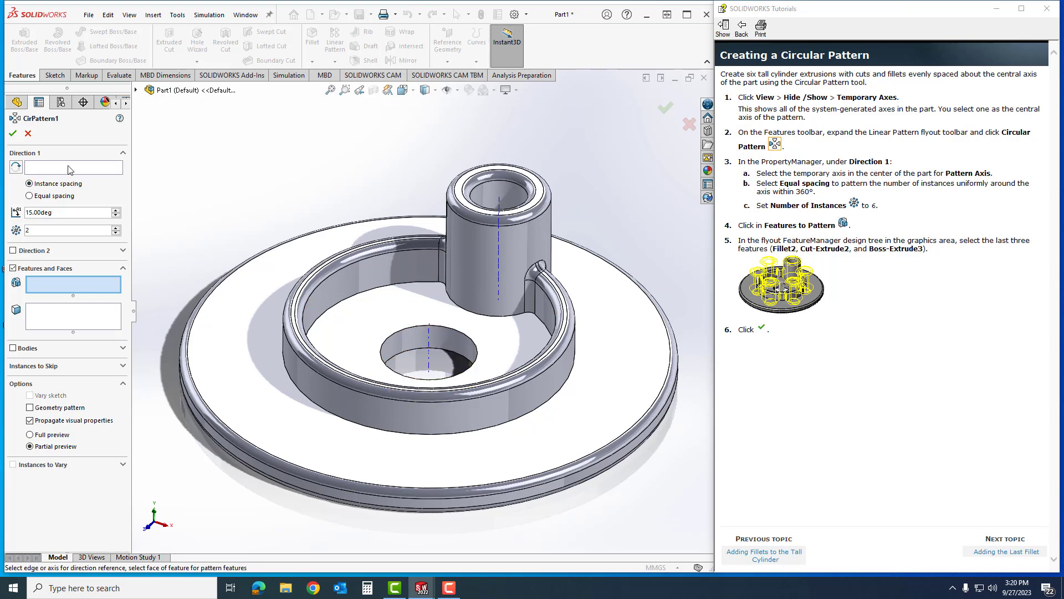
click(428, 357)
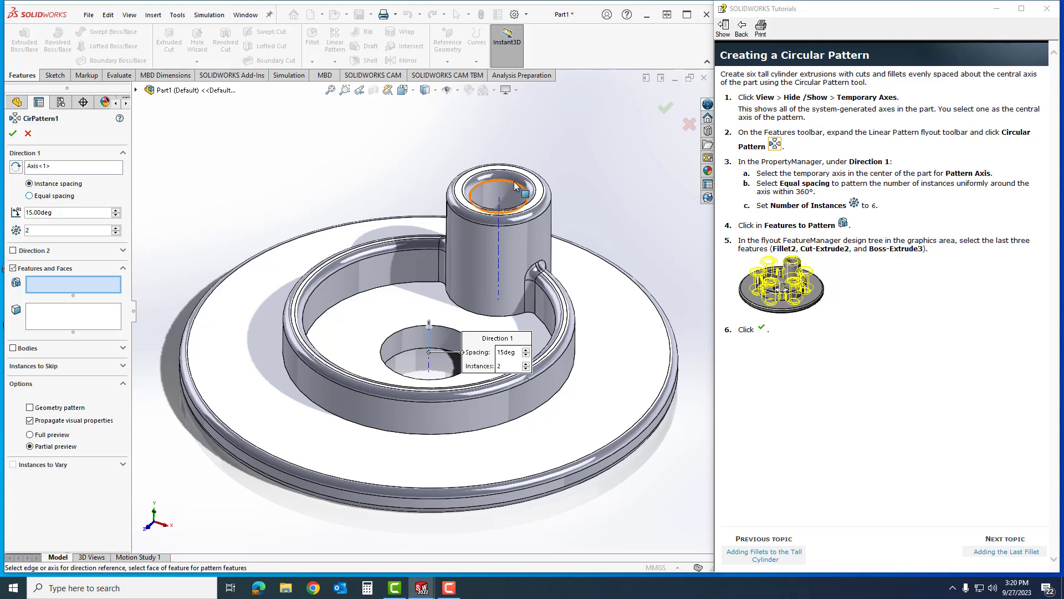
click(29, 196)
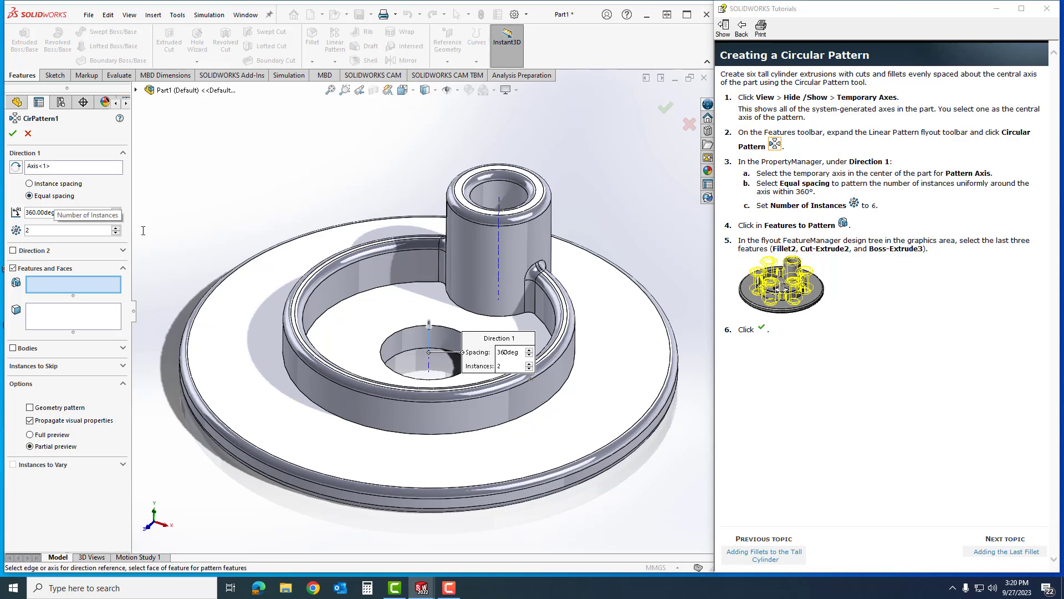
double_click(26, 229)
text(6)
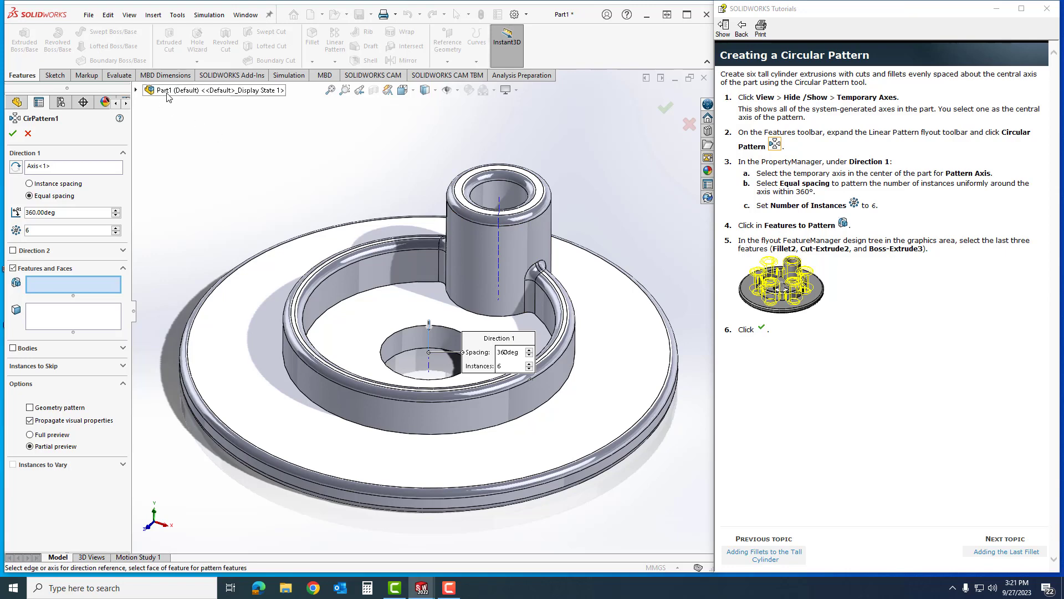
Step: Choose Fillet2, Cut-Extrude2 and Boss-Extrude3 as the features to pattern and create the circular pattern
click(136, 90)
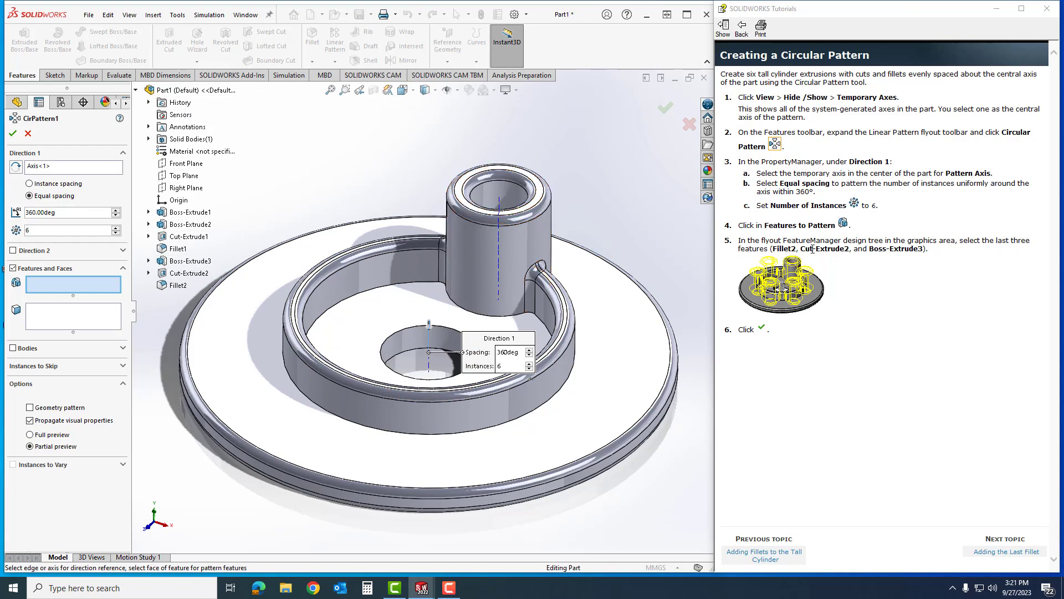
click(179, 286)
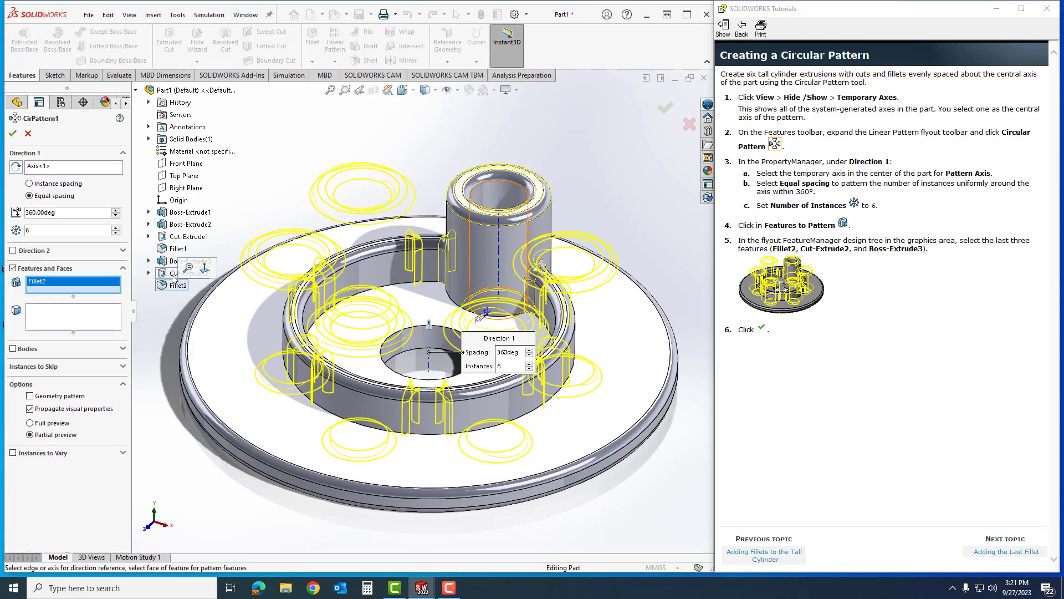
click(174, 274)
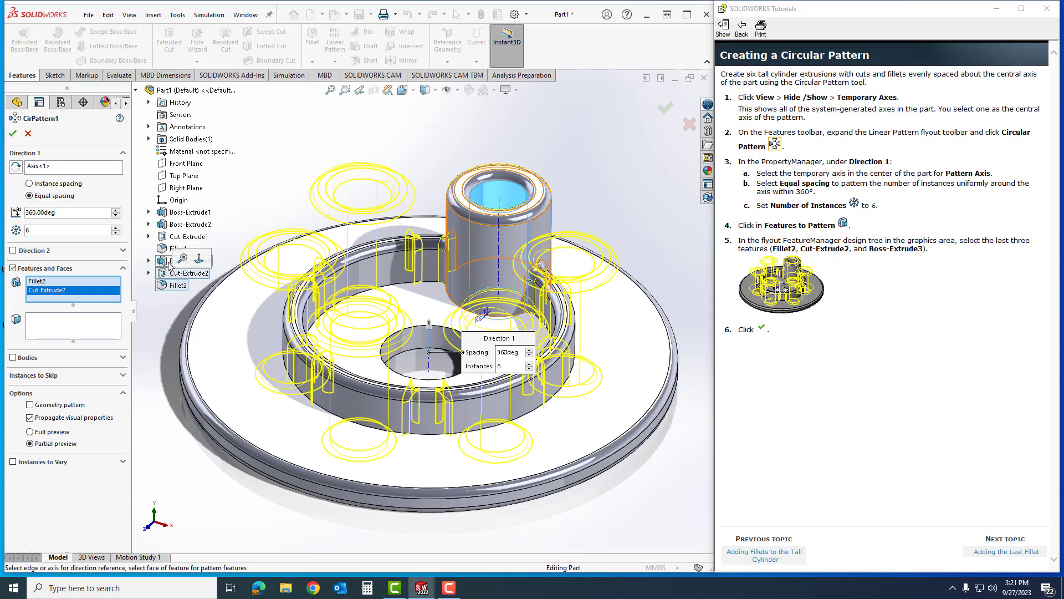
click(173, 261)
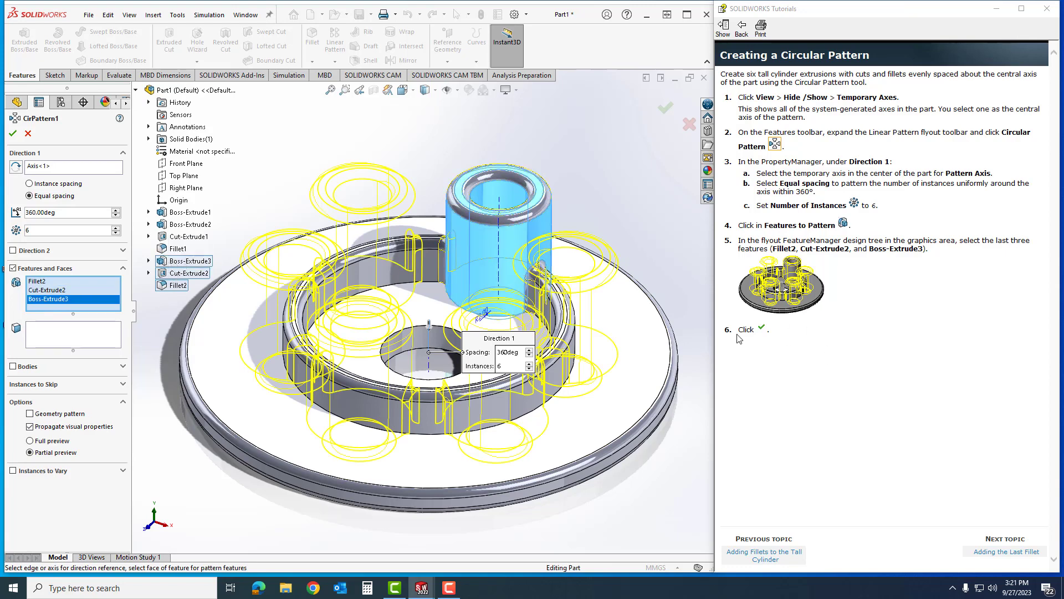
click(13, 134)
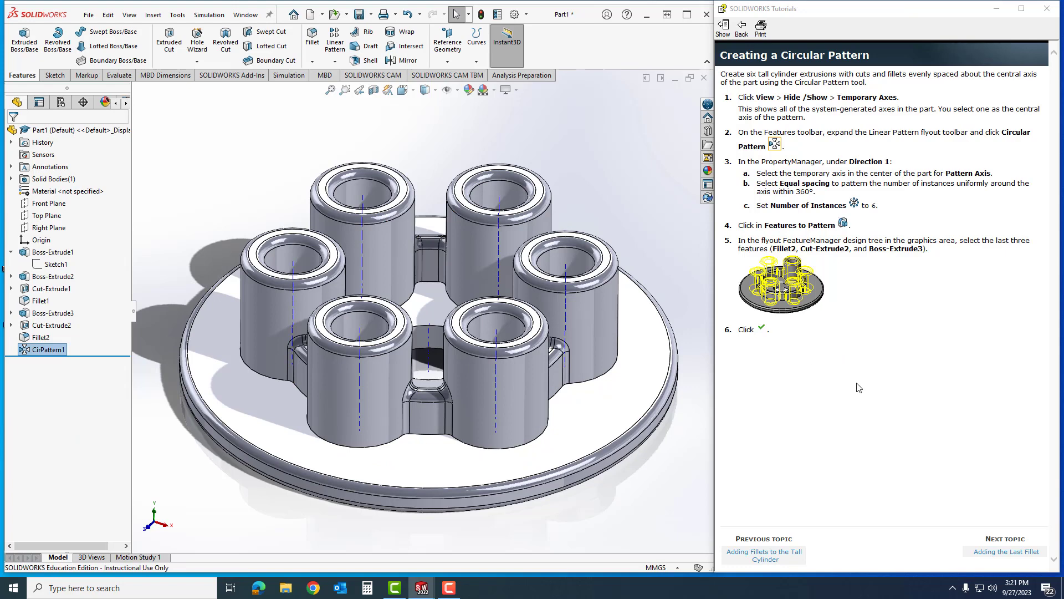
Step: Go to the tutorial's Adding the Last Fillet topic and hide the temporary axes
click(1019, 553)
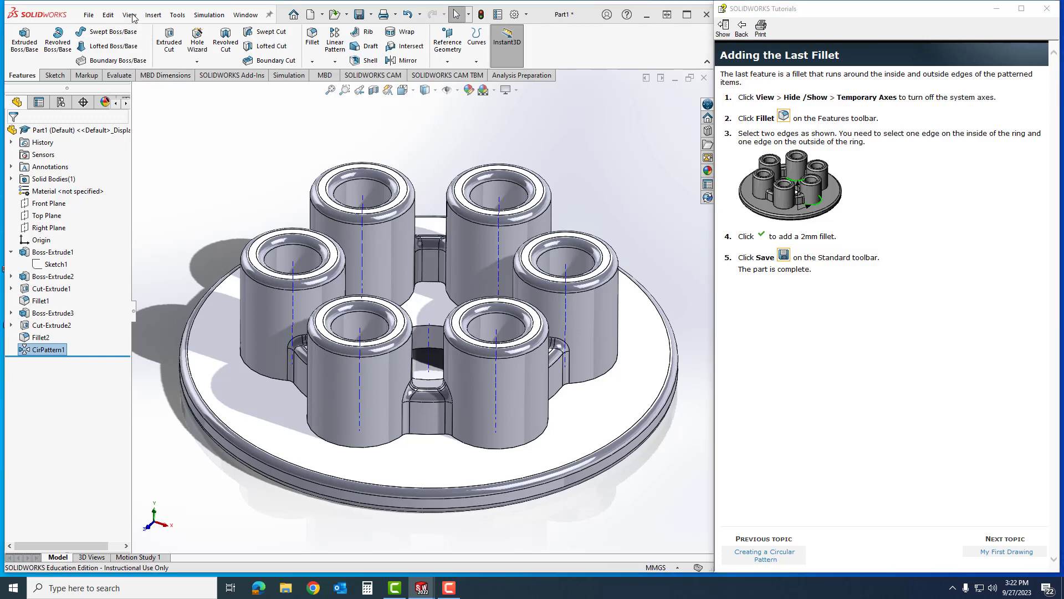
click(153, 15)
mouse_move(129, 14)
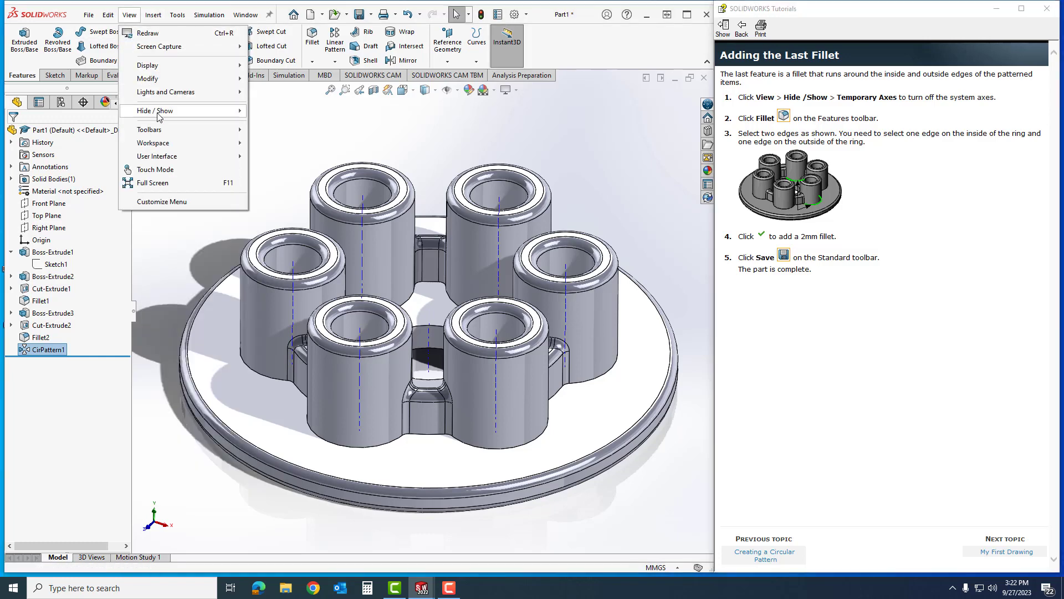
mouse_move(167, 110)
click(289, 152)
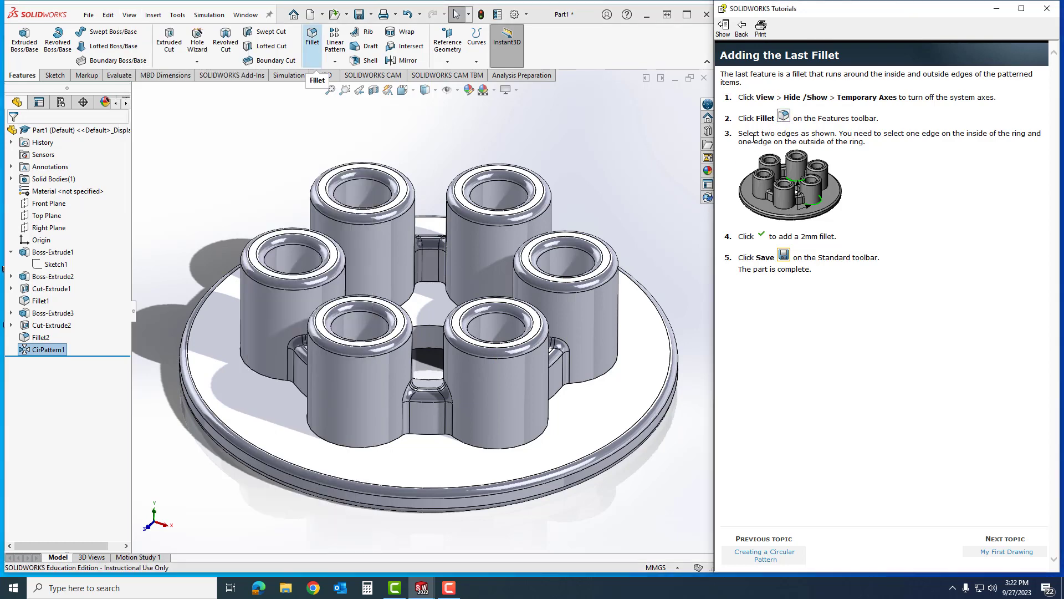
Step: Add a 2 mm fillet around the inside and outside edges where the ring and patterned cylinders meet the base, trying the partial and full previews
click(312, 36)
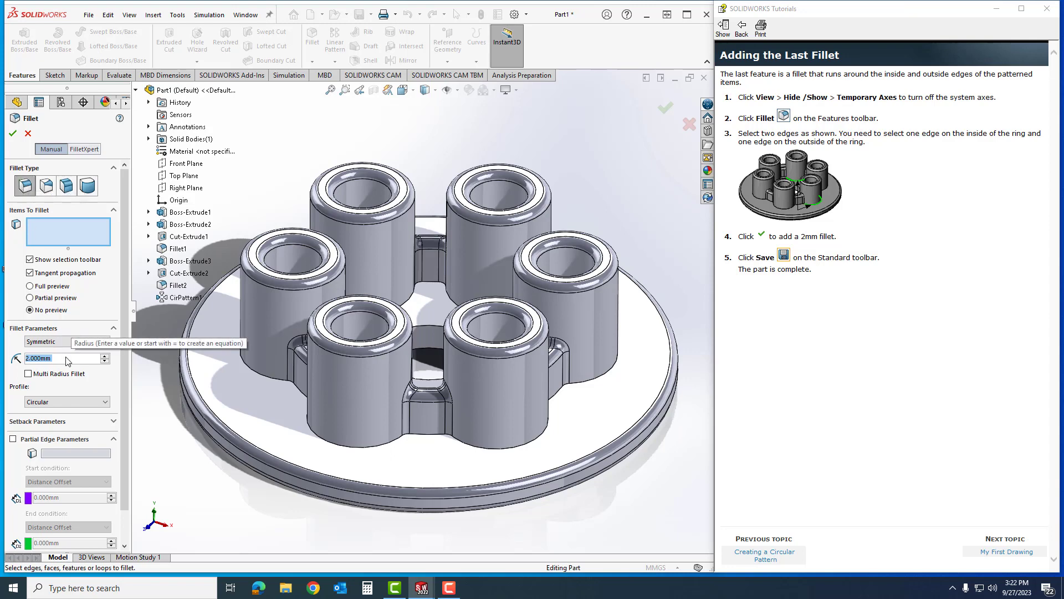
click(411, 302)
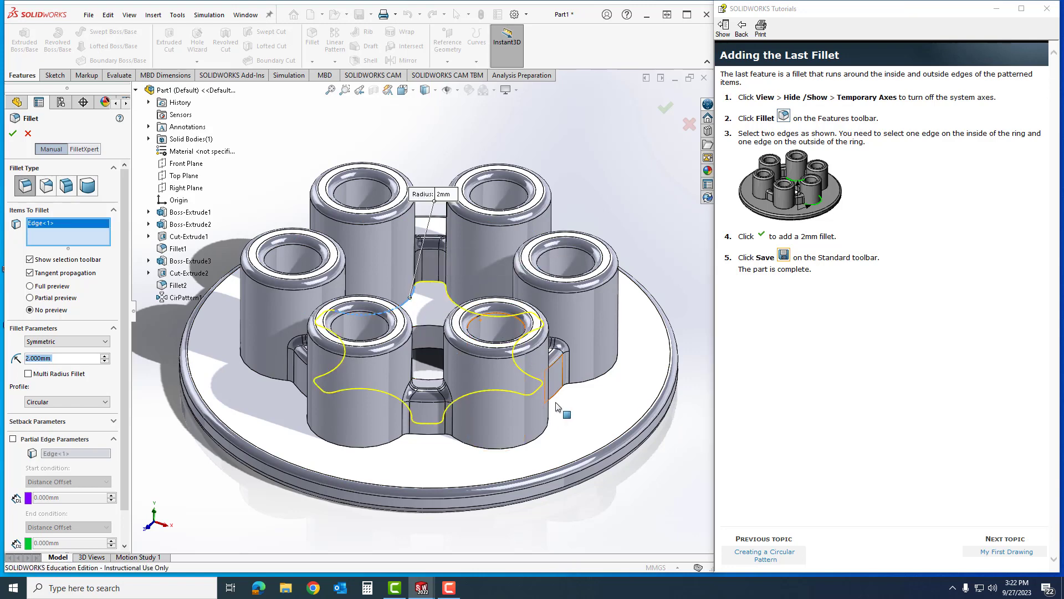
click(544, 439)
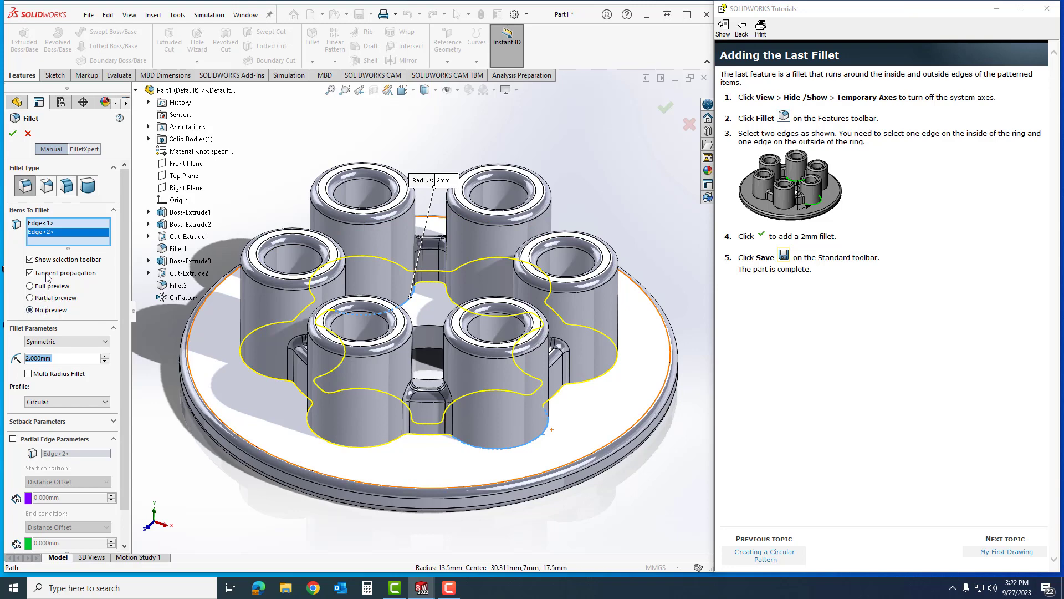
click(30, 298)
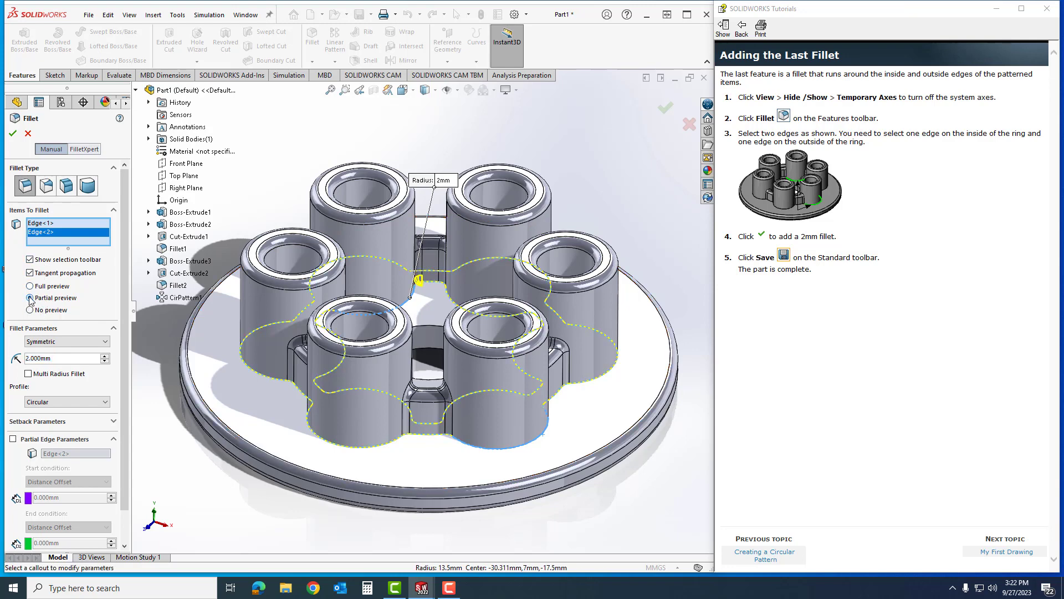
click(30, 286)
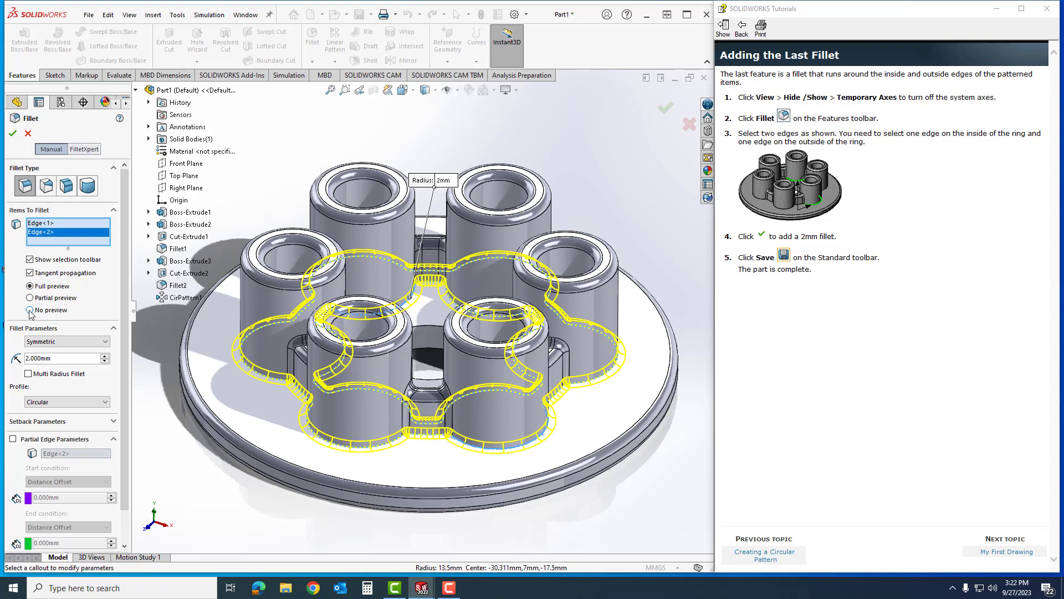
click(30, 311)
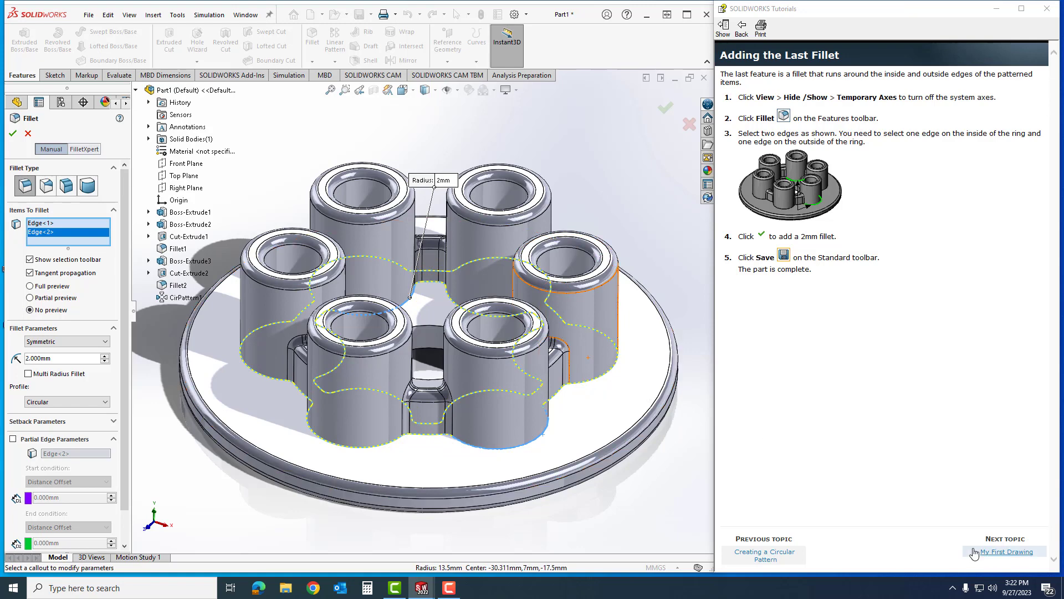
click(12, 133)
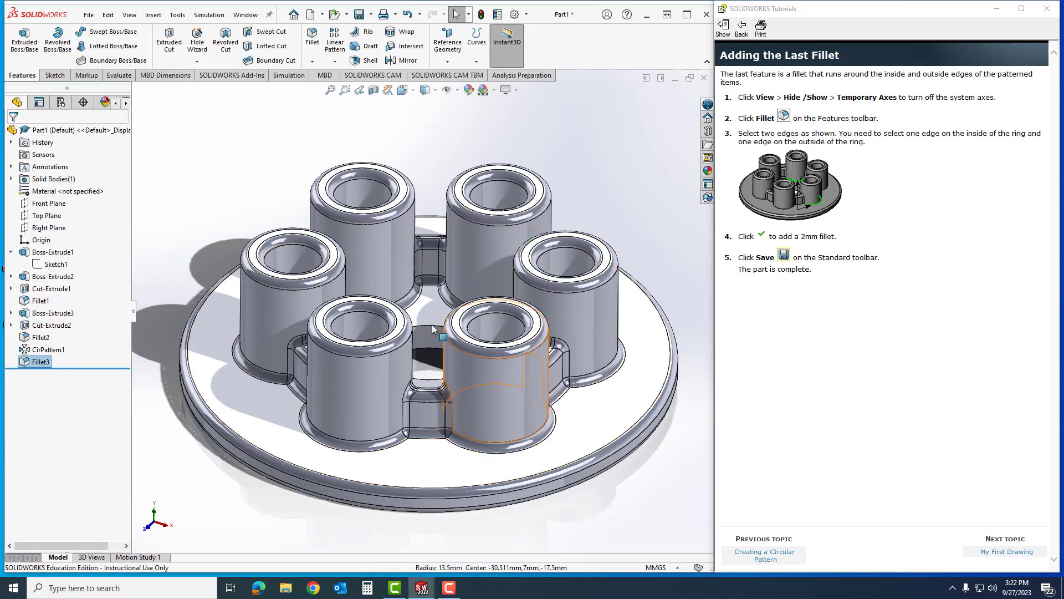
Step: Check the finished fillets around the cylinders and save the completed part
middle_drag(447, 295, 492, 334)
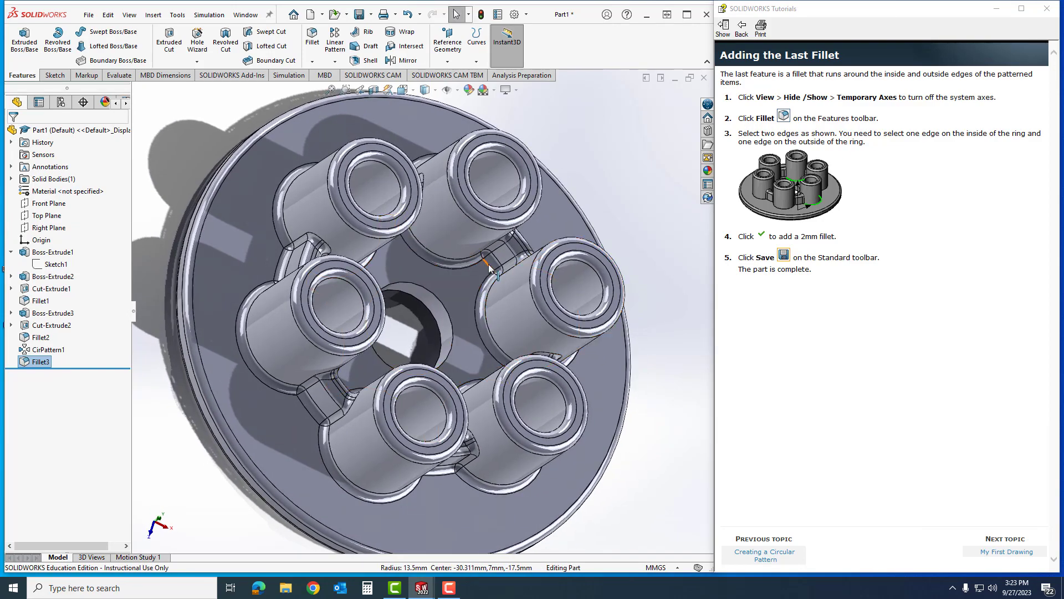
middle_drag(450, 434, 415, 395)
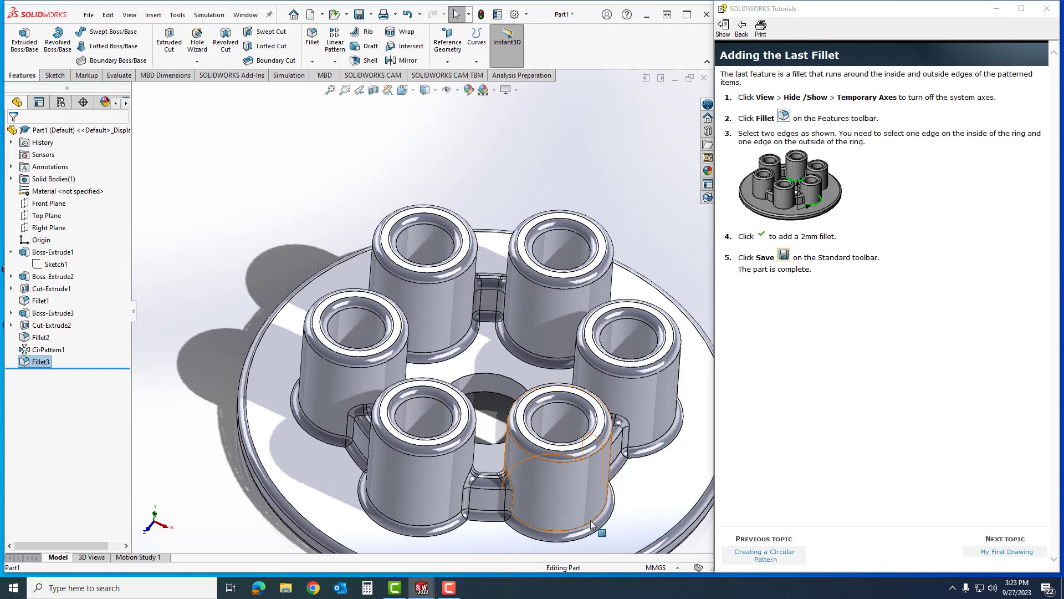
scroll(595, 520, up, 2)
scroll(605, 511, down, 2)
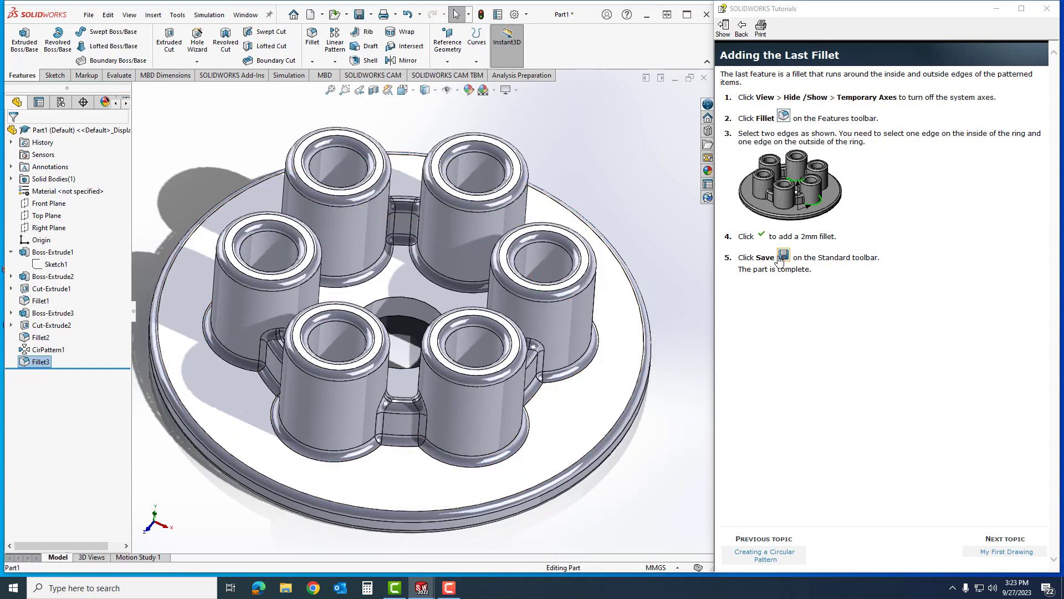
click(360, 13)
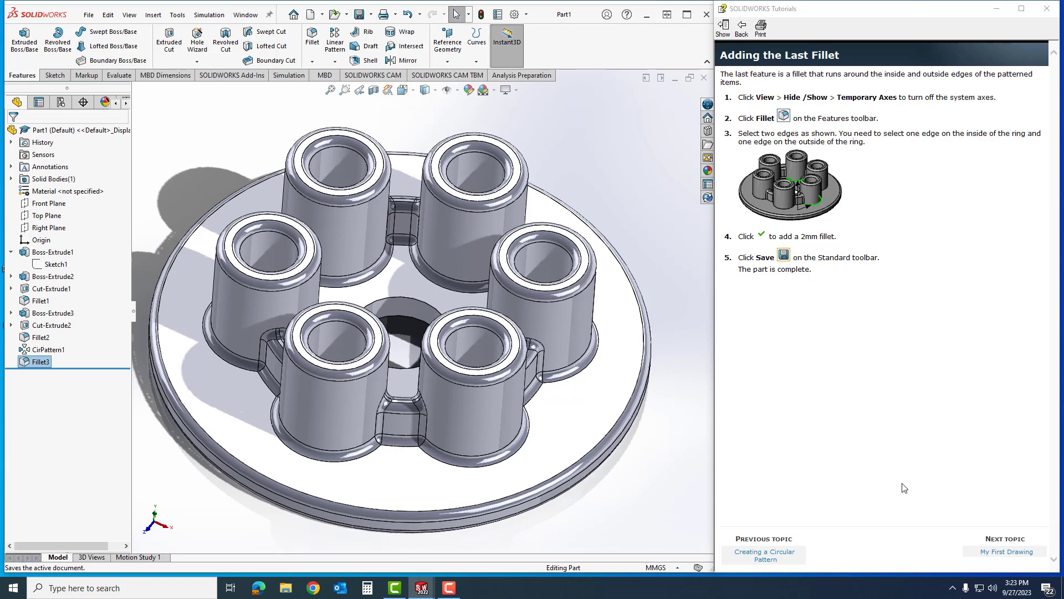